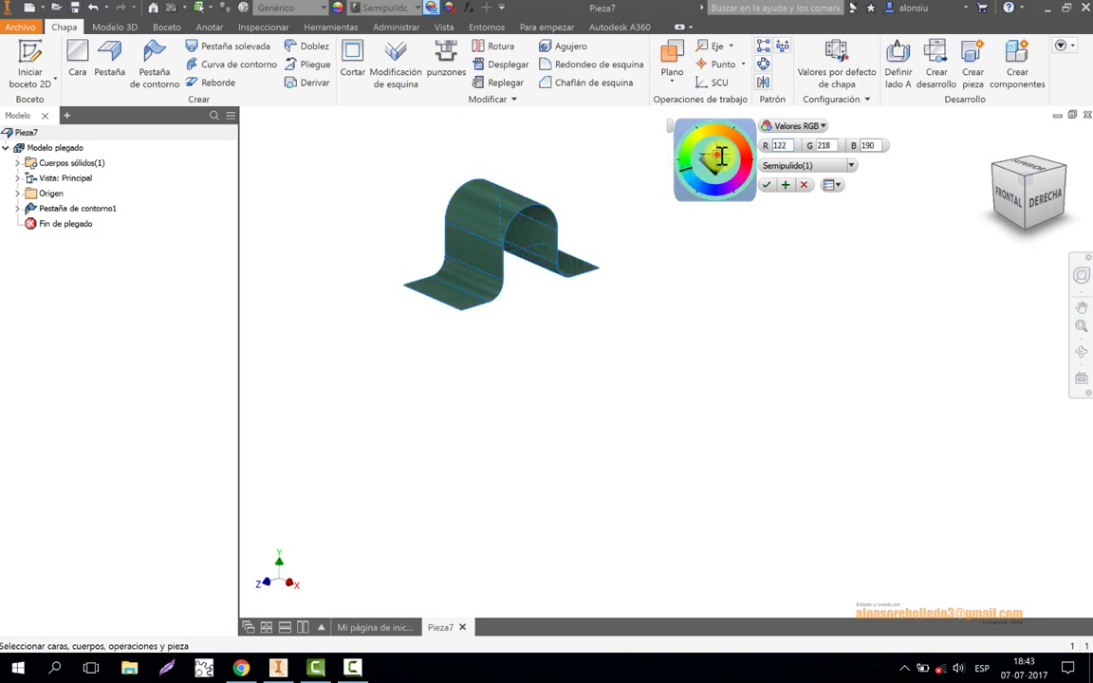
Apply the adjusted Semipulido(1) appearance with RGB 122, 218, 190 to the part and turn off ambient shadows.
left_click(767, 185)
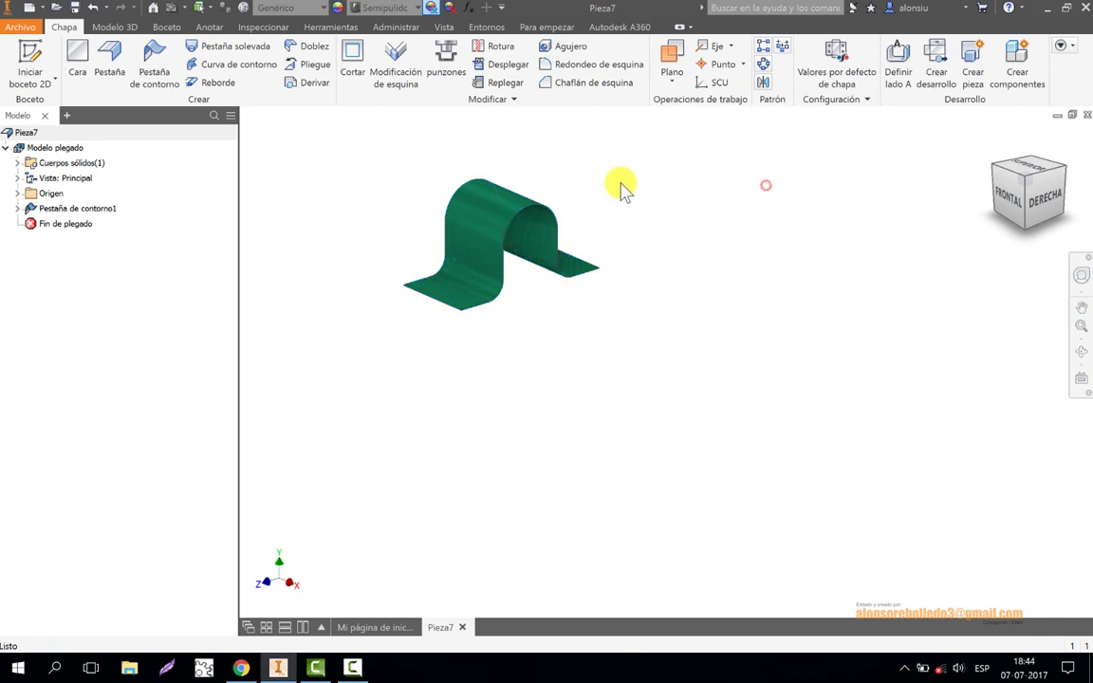
scroll(603, 256, "up", 5)
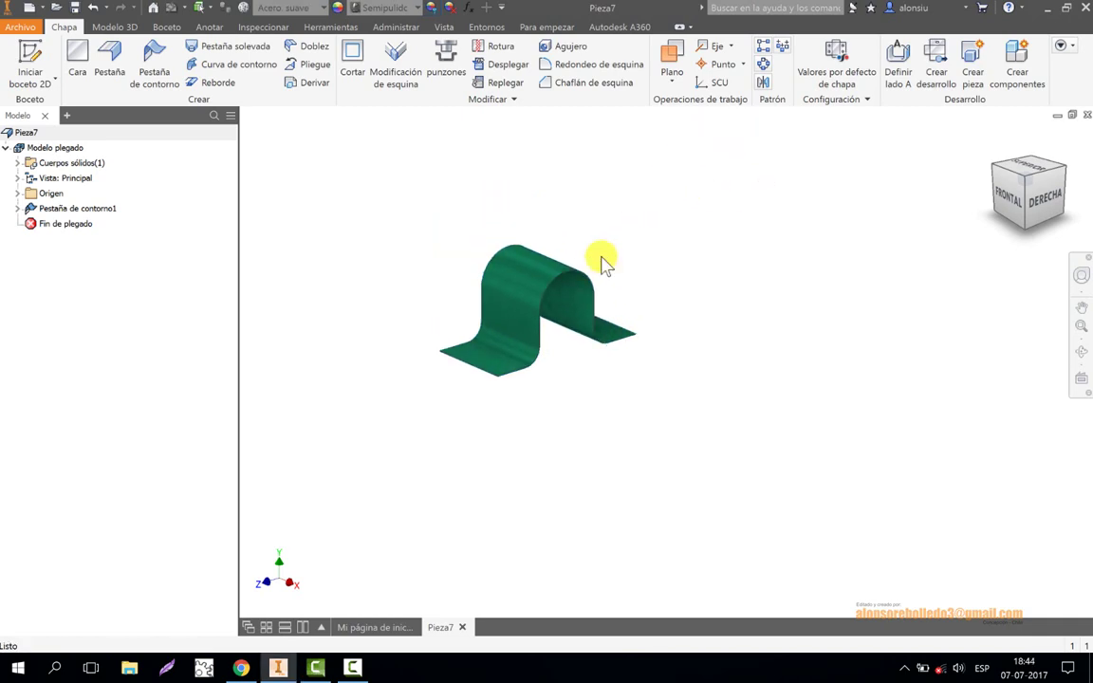
left_click(444, 27)
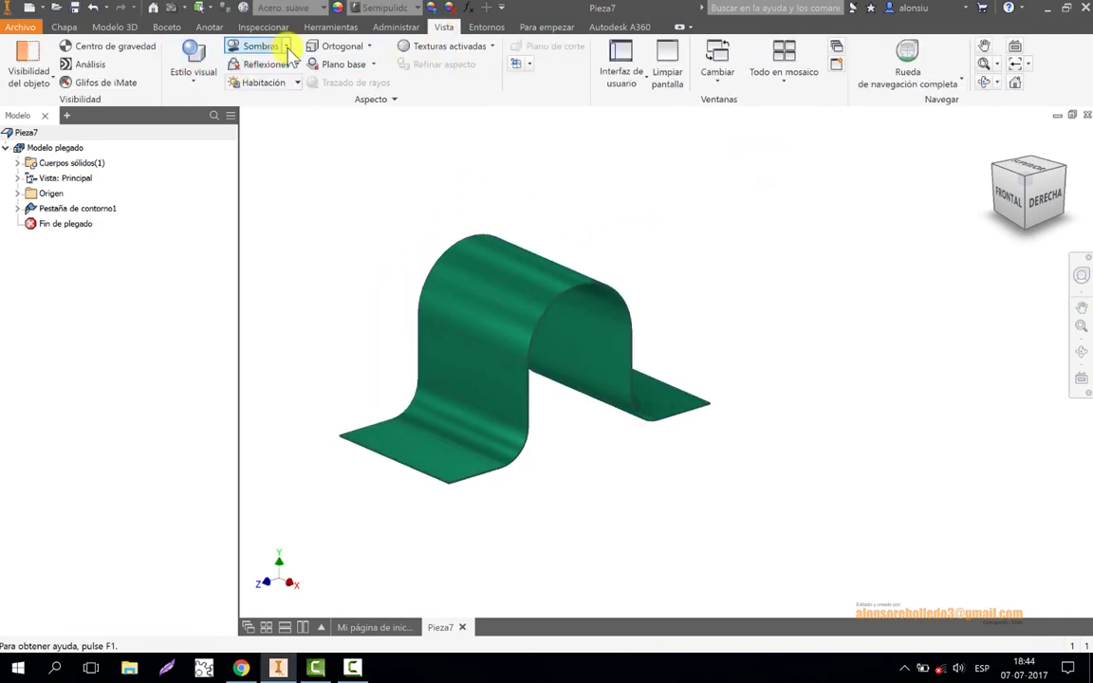
left_click(282, 45)
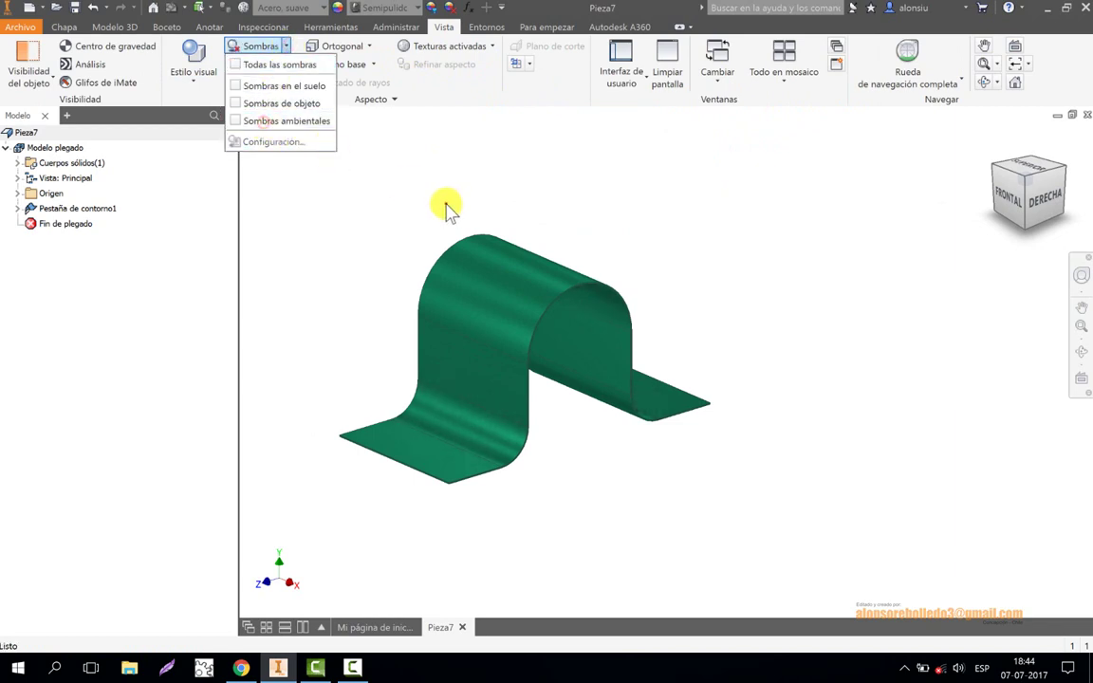
middle_click_drag(445, 205, 503, 200)
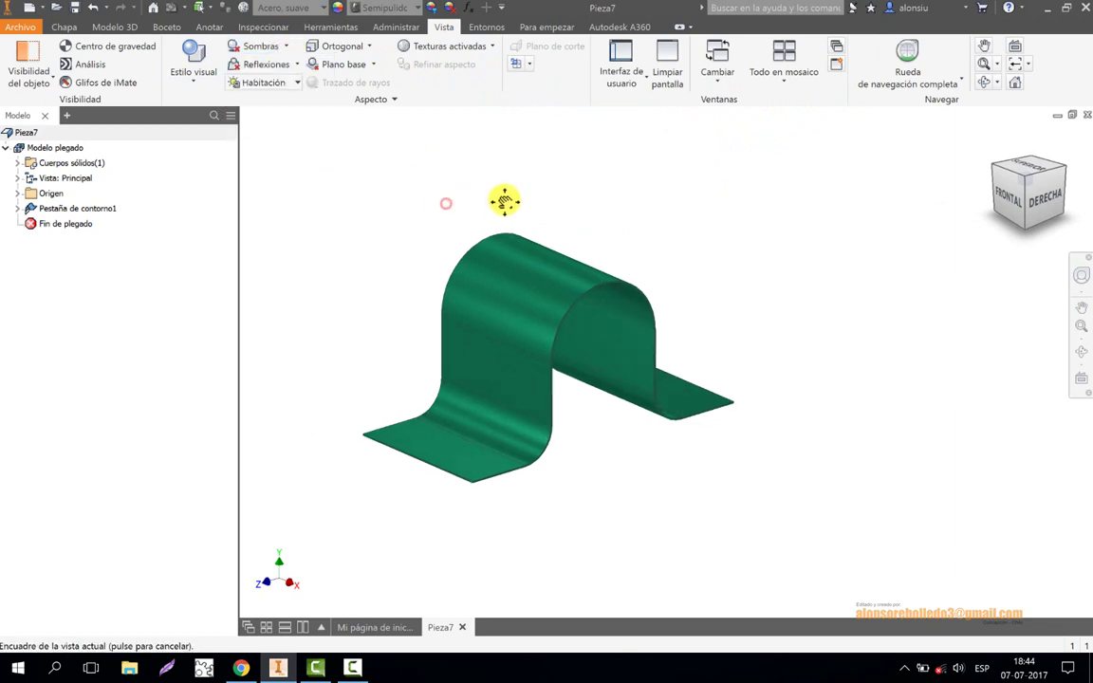
Unfold the two lower bends and the large upper bend, using the front lower flange as the stationary reference.
left_click(63, 26)
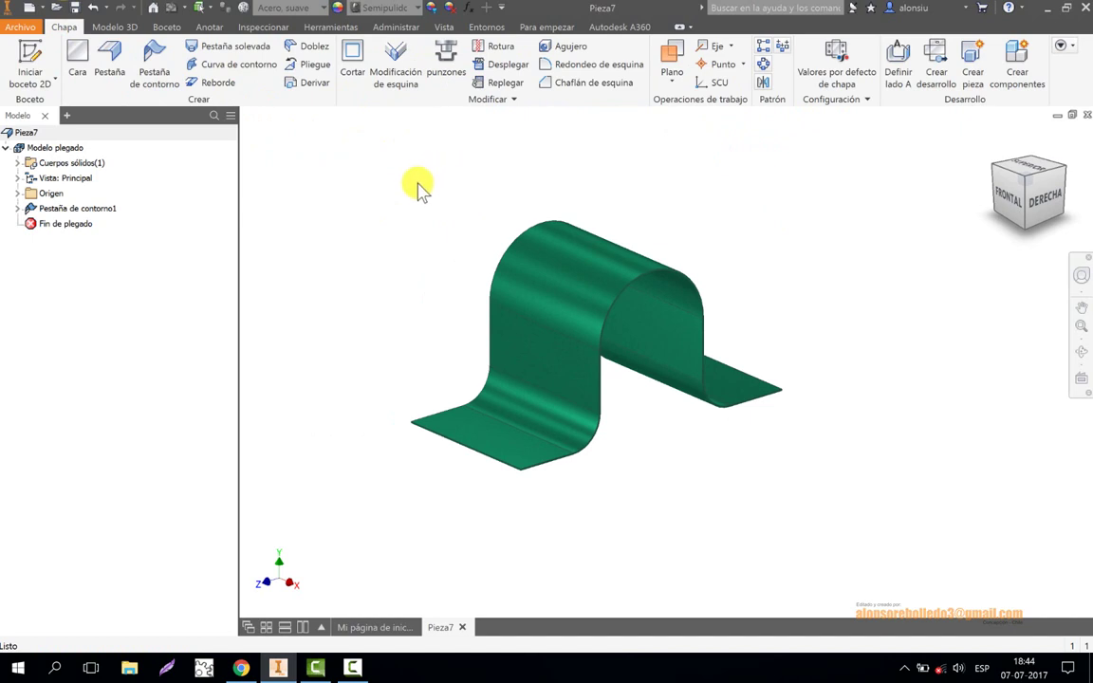
scroll(434, 267, "down", 1)
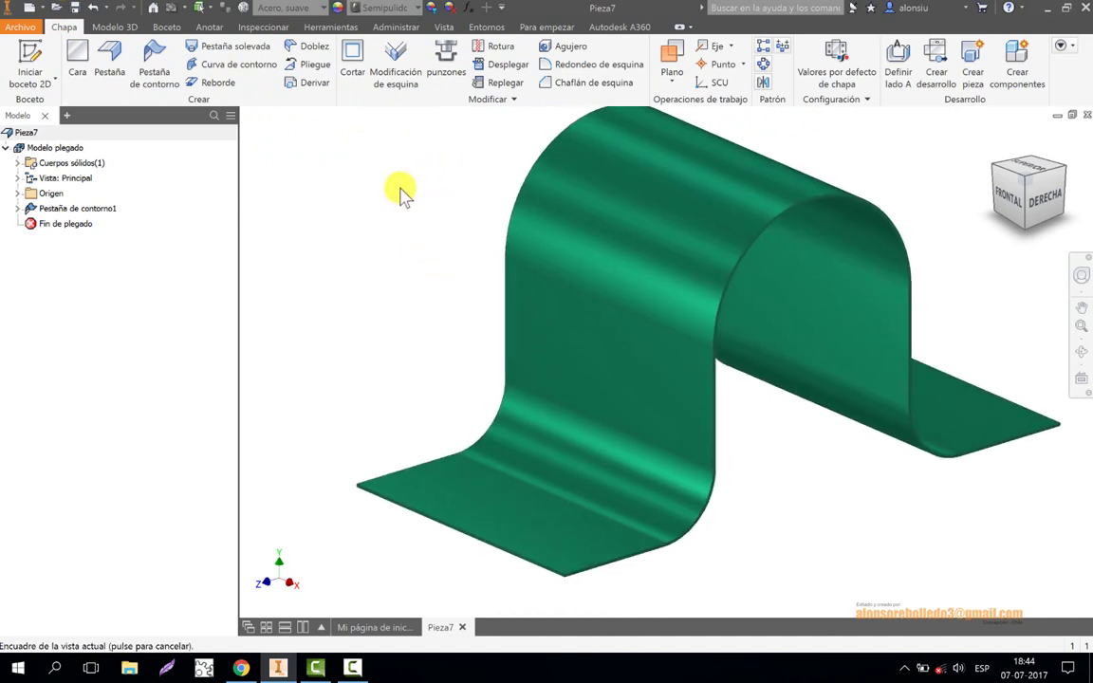
scroll(403, 195, "down", 1)
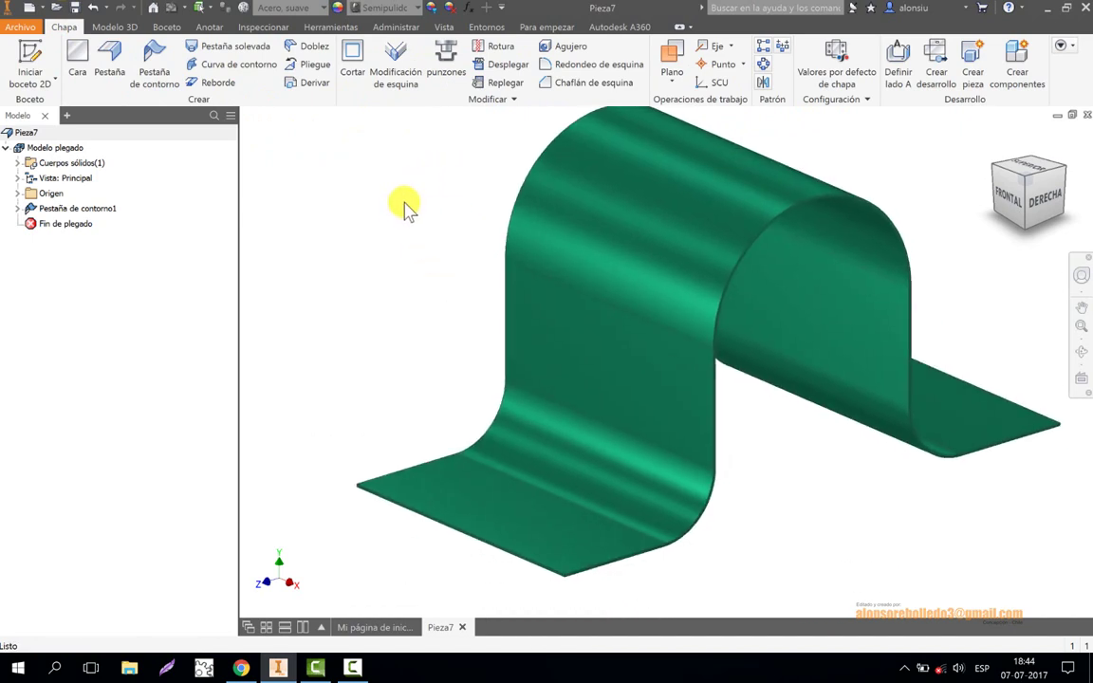
left_click(495, 67)
left_click(536, 525)
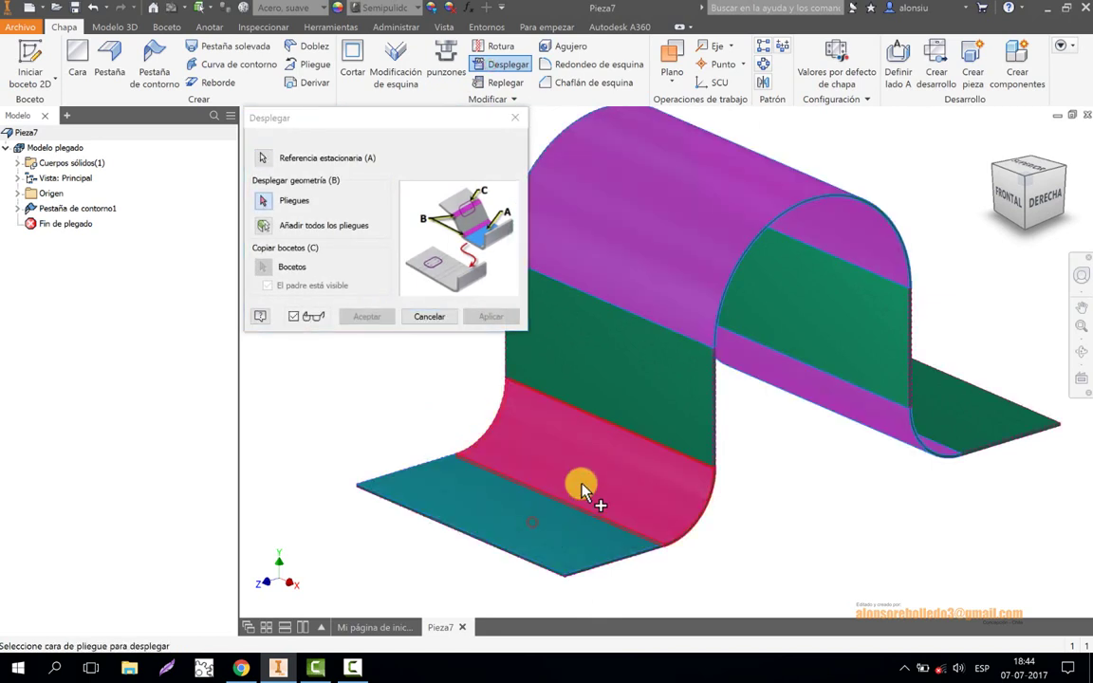
left_click(585, 472)
scroll(617, 370, "up", 3)
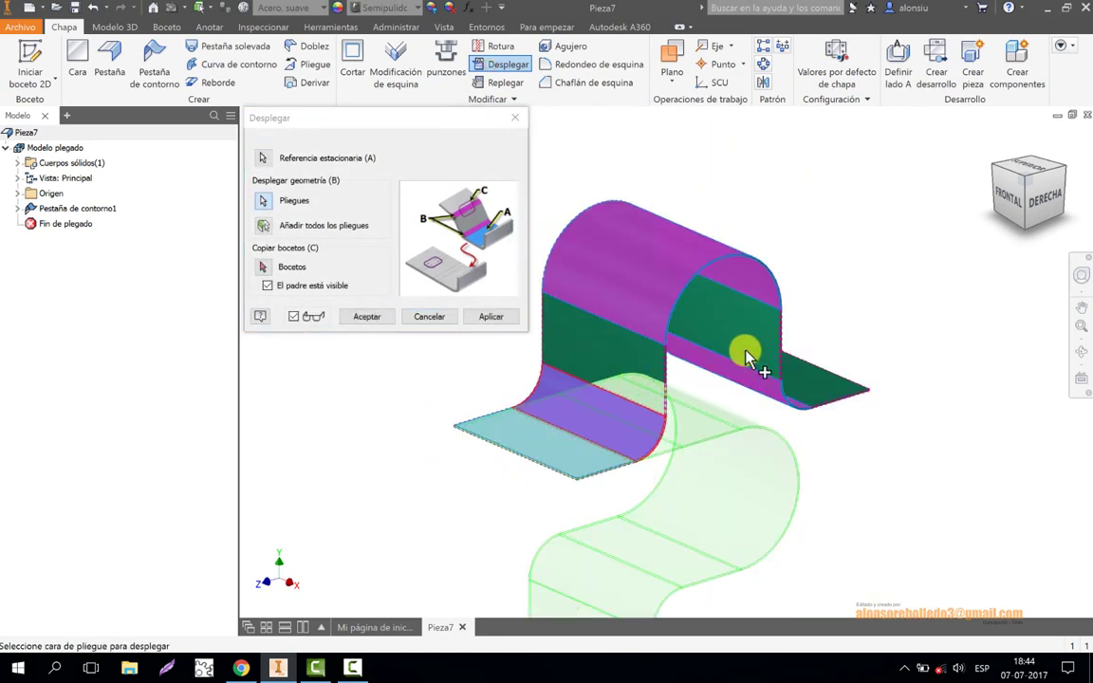
left_click(737, 386)
middle_click_drag(738, 385, 683, 371)
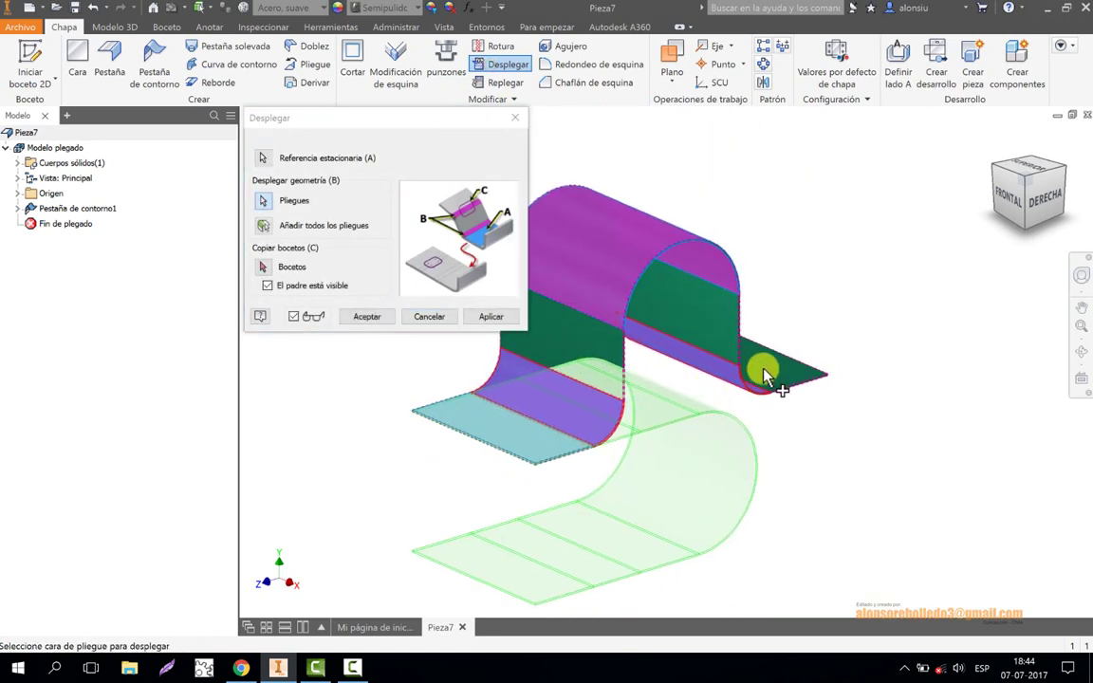
left_click(612, 313)
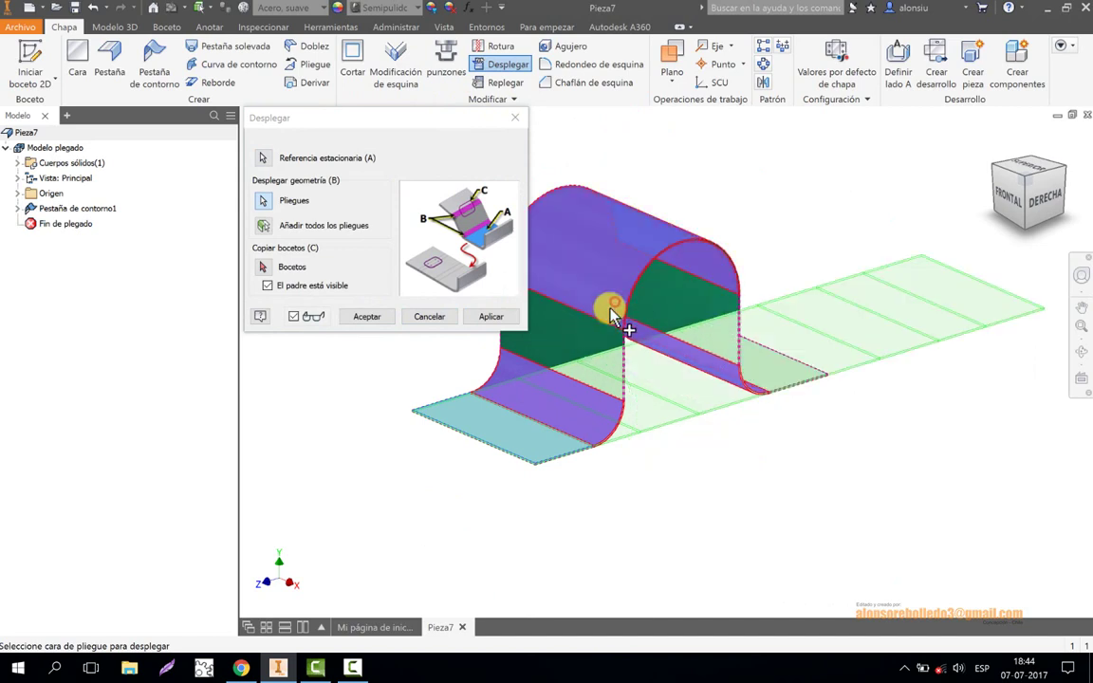
left_click(489, 316)
left_click(437, 317)
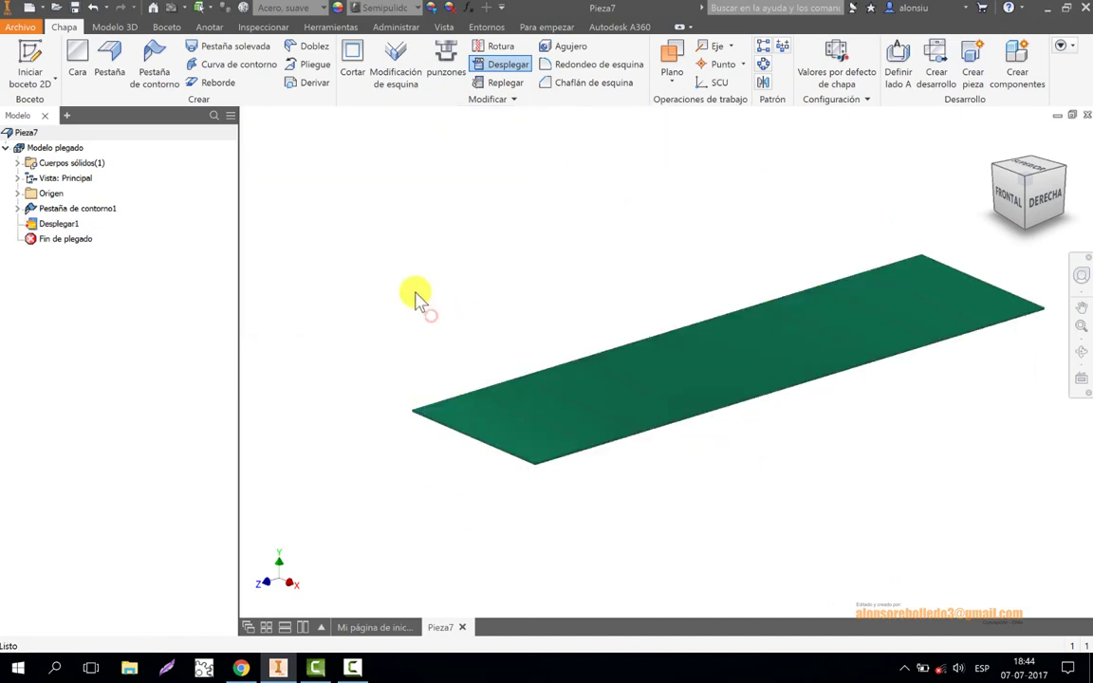
Start a sketch on the front flange face of the unfolded sheet and draw a vertical centre-to-centre slot about 4.9 mm wide near its corner.
left_click(30, 63)
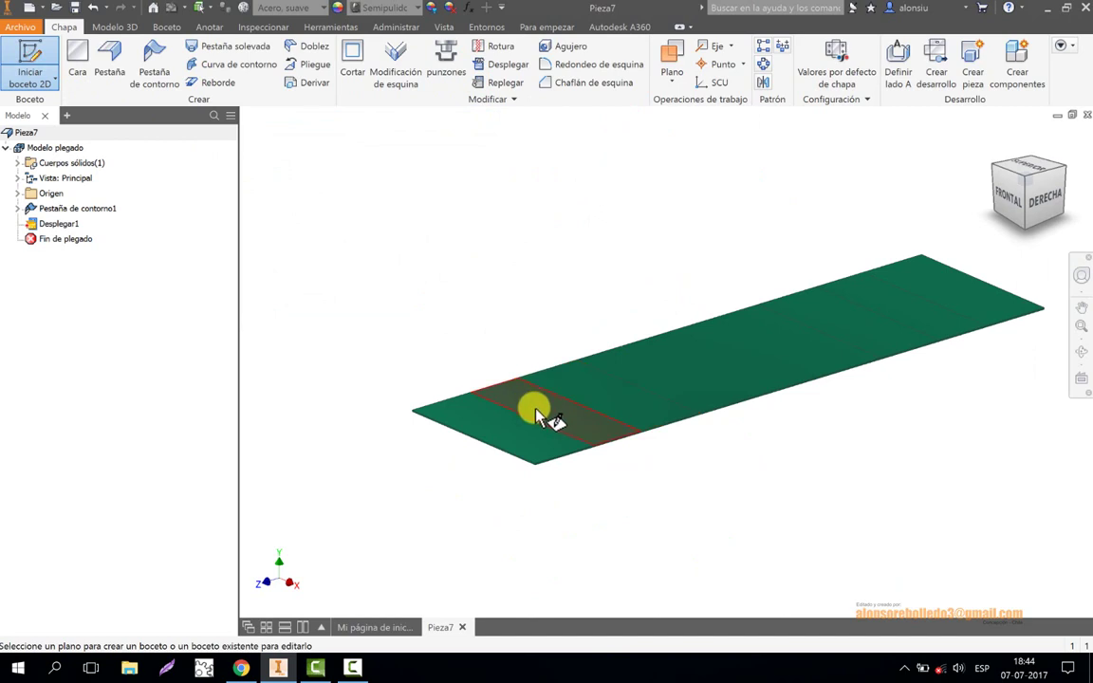
left_click(523, 443)
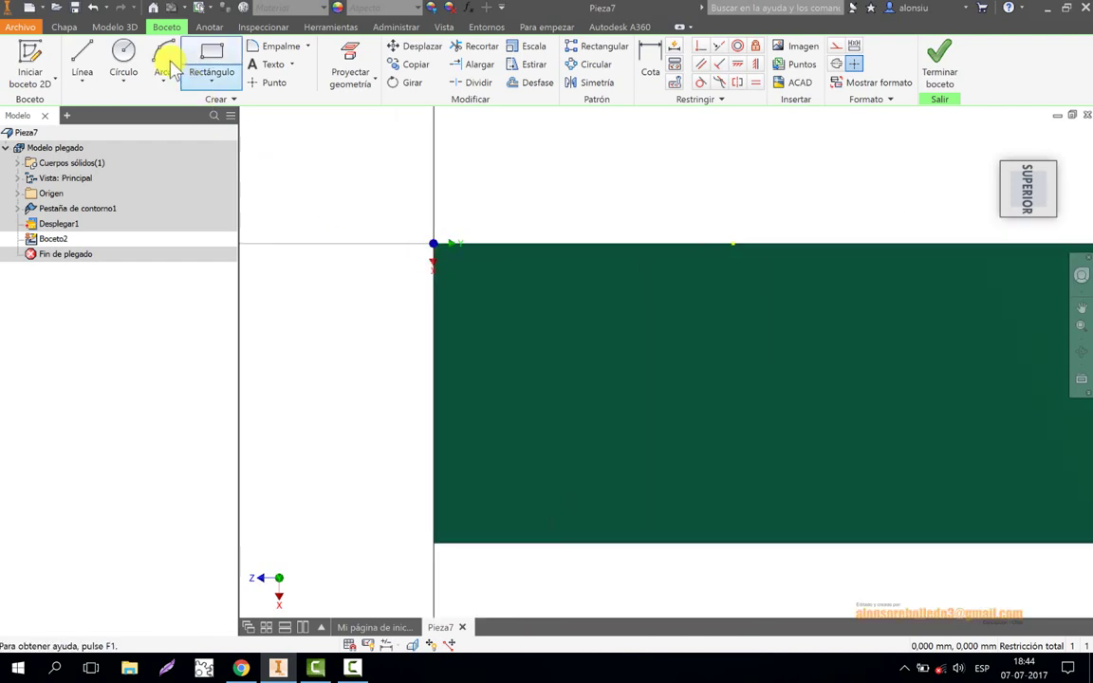
left_click(213, 83)
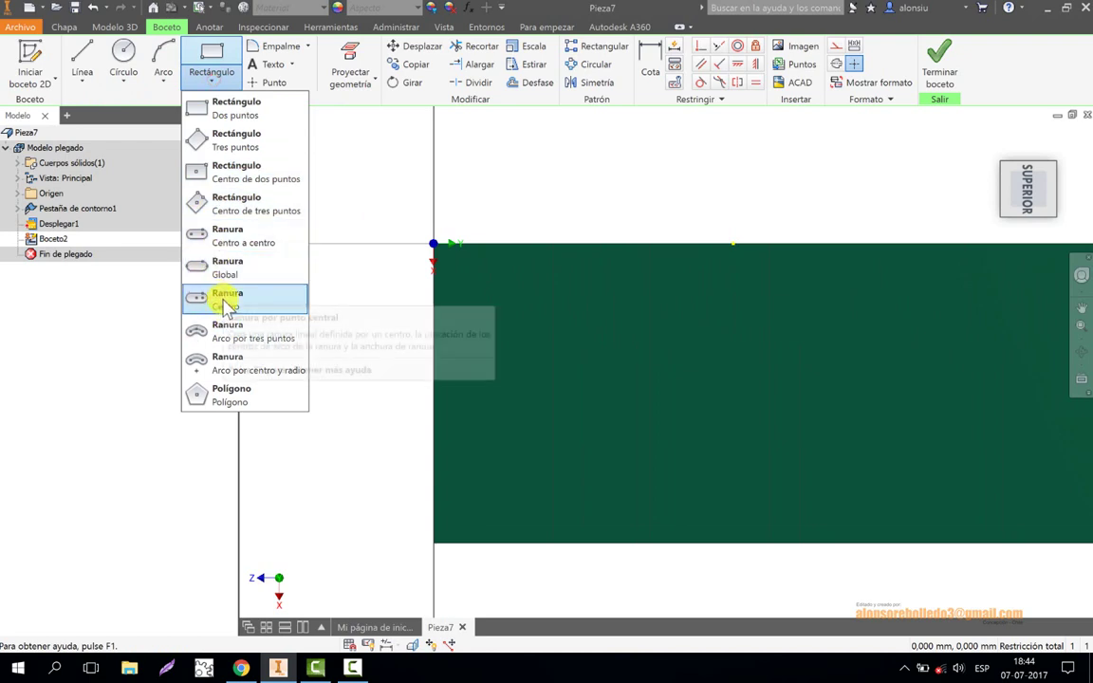
left_click(219, 241)
left_click(483, 294)
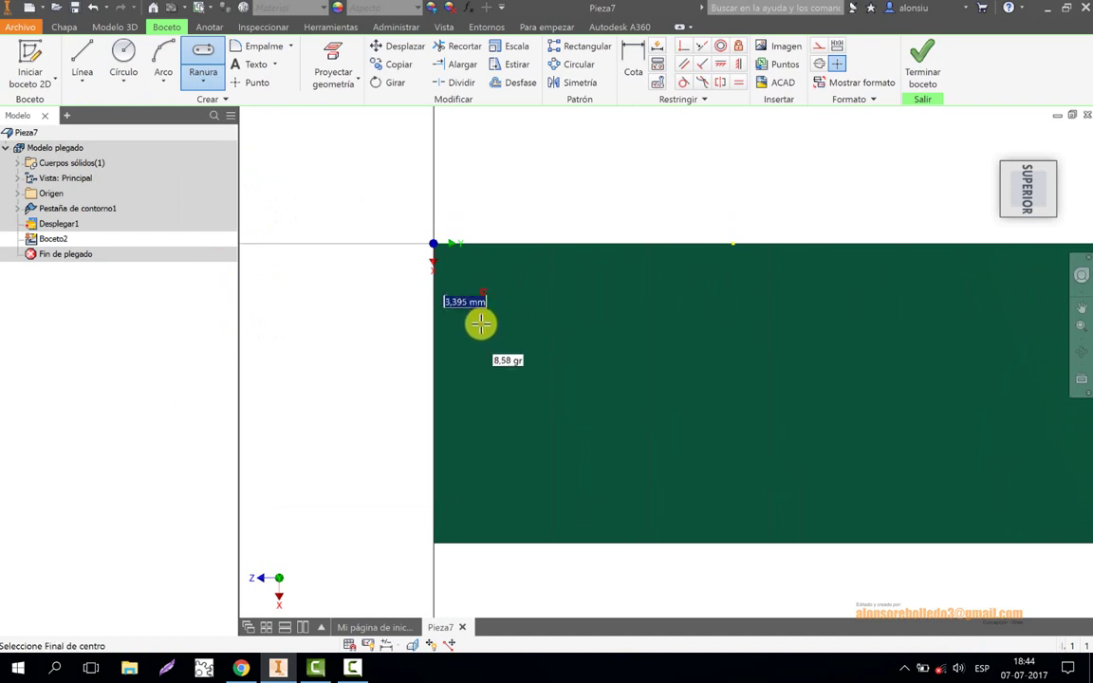
left_click(483, 340)
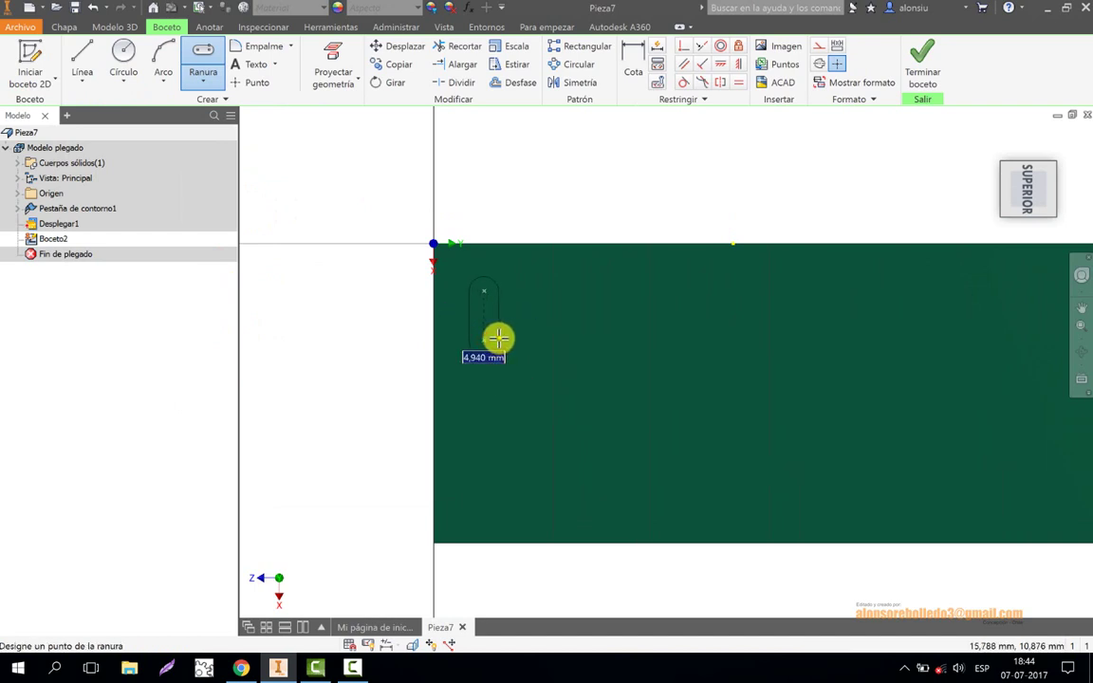
left_click(498, 338)
scroll(526, 290, "up", 3)
key("Escape")
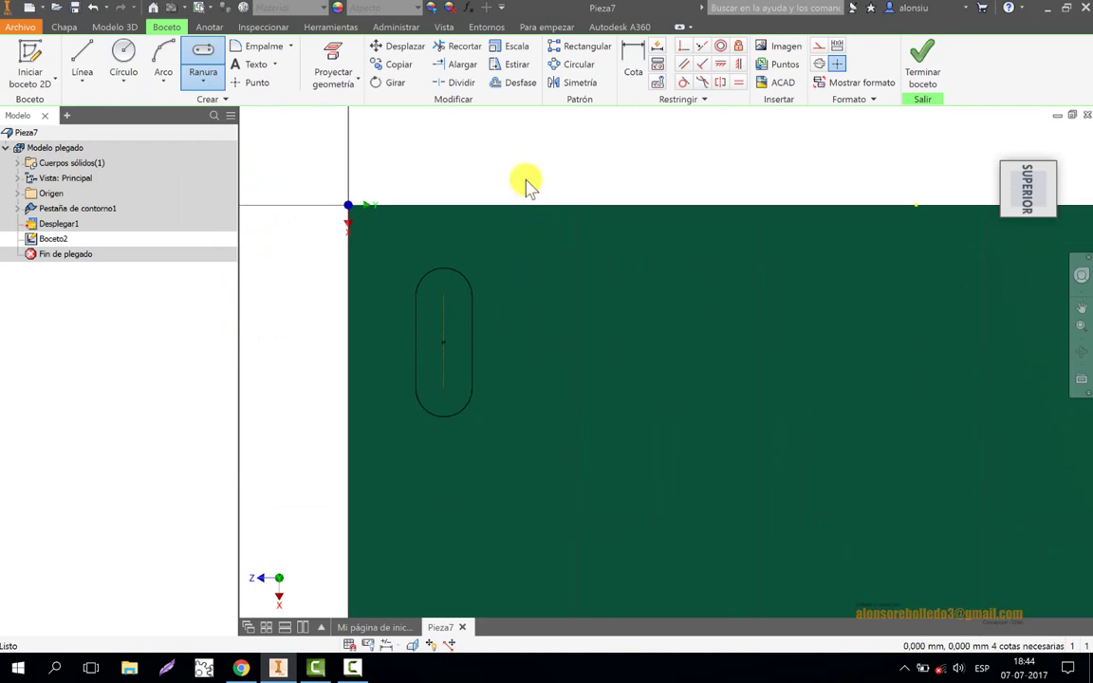
Dimension the distance from the sheet's short end edge to the slot's centre line as 6 mm.
left_click(635, 57)
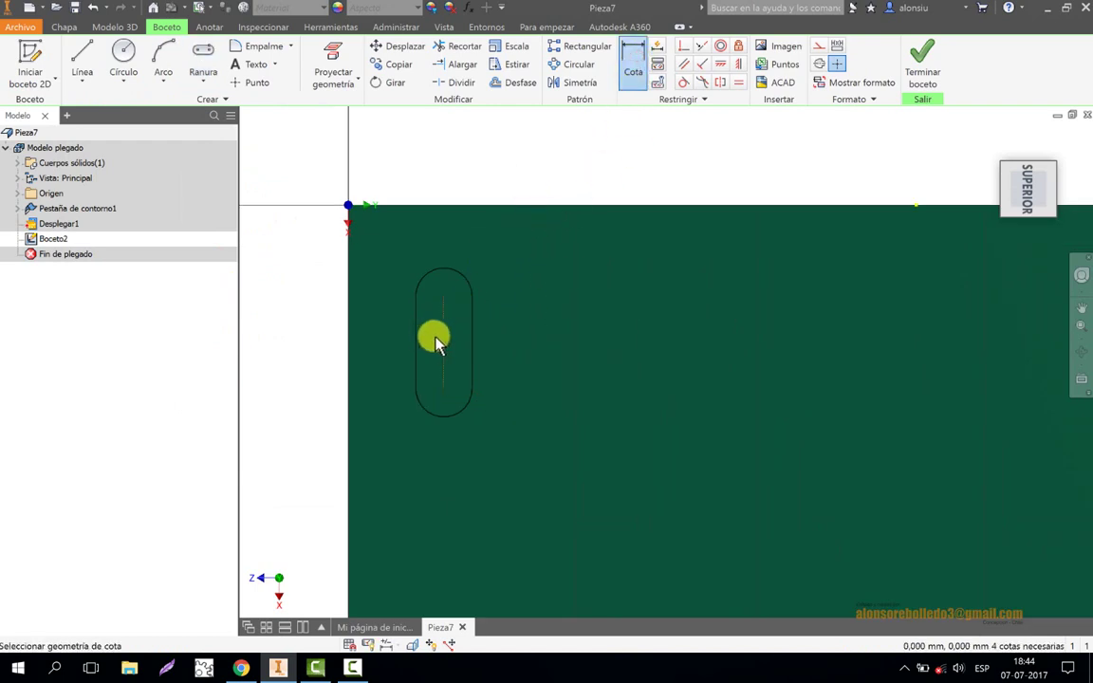
left_click(349, 339)
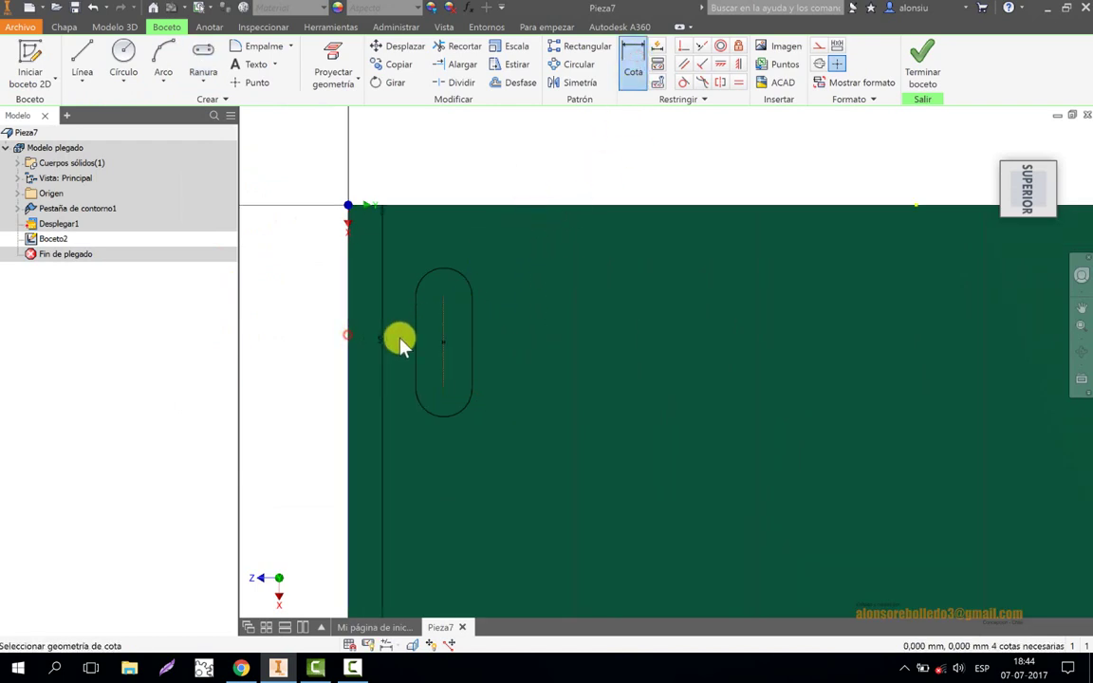
left_click(444, 329)
left_click(415, 168)
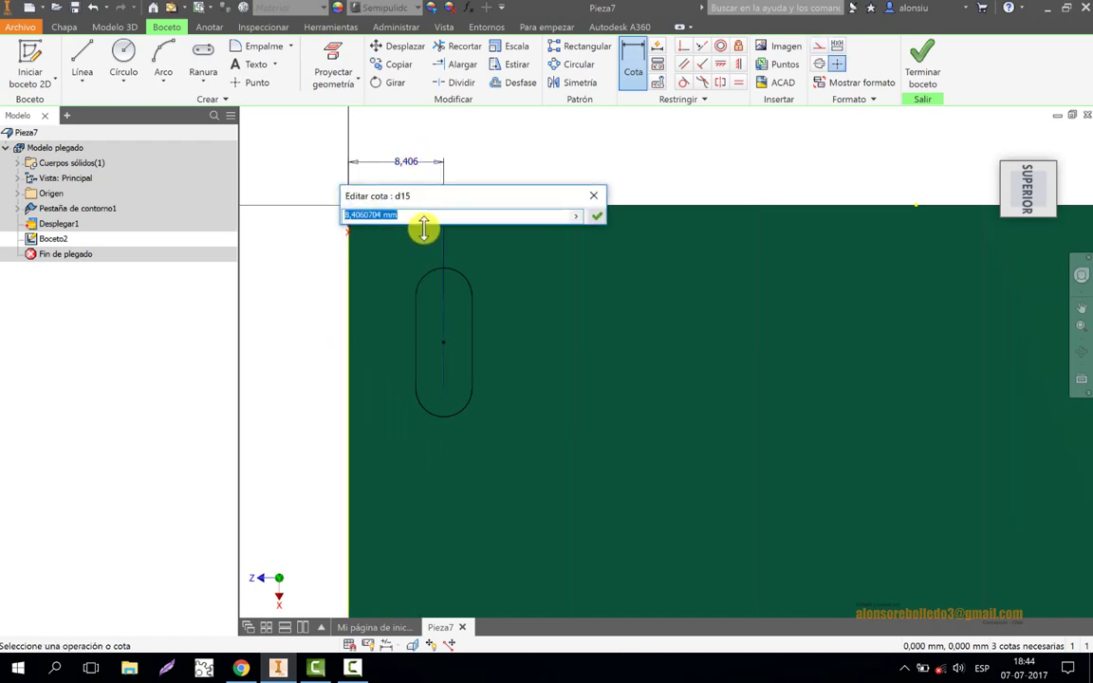
type("6")
key("Return")
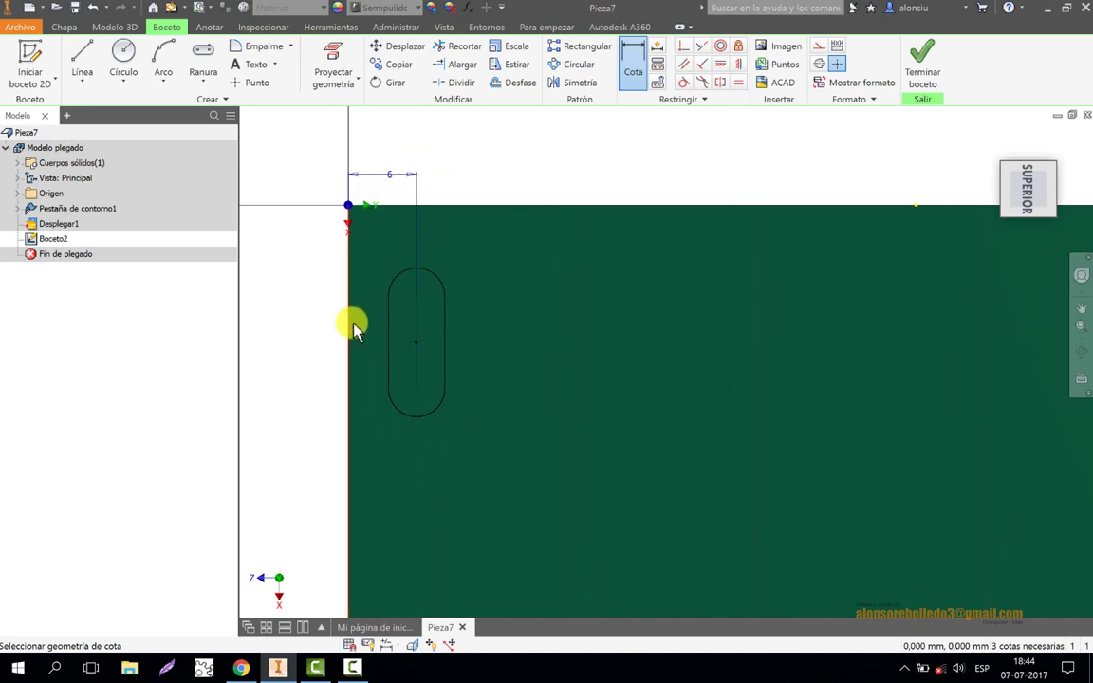
Dimension the distance from the sheet's long edge to the slot's nearer arc centre, linking it to the existing 6 mm dimension.
left_click(416, 342)
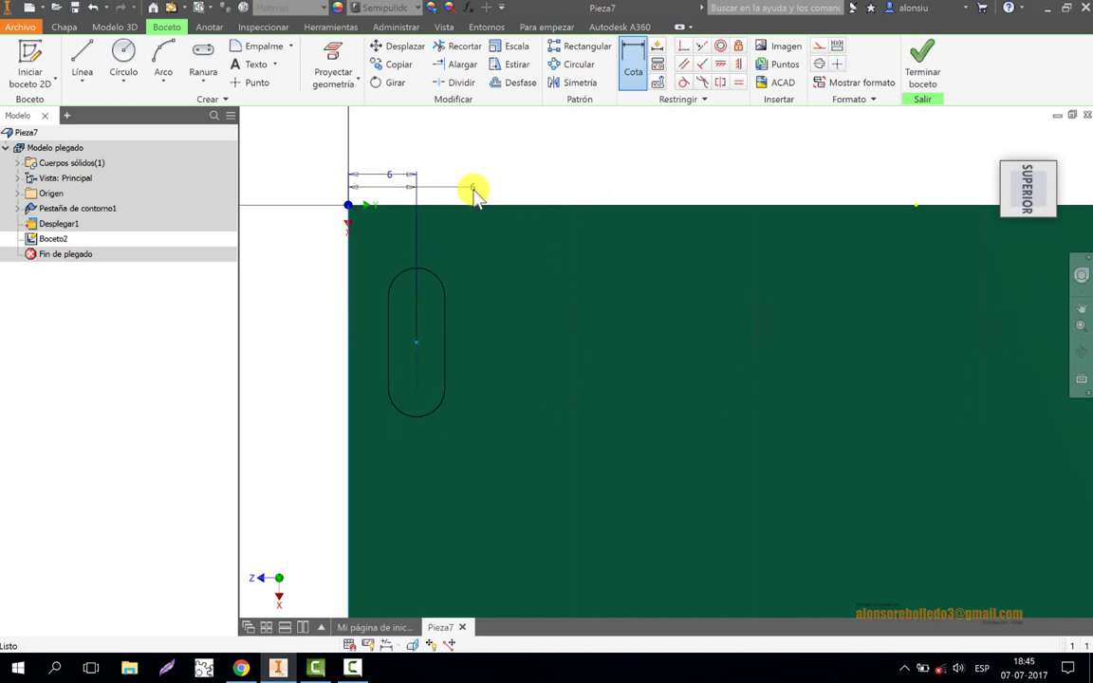
key("Escape")
left_click(442, 205)
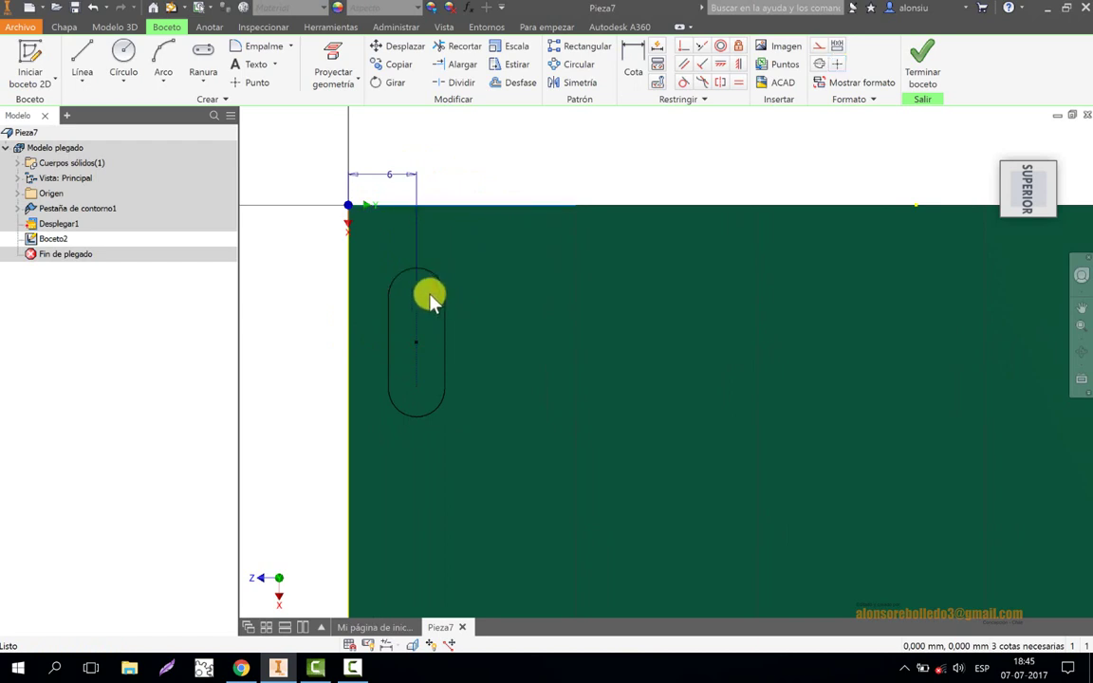
left_click(626, 68)
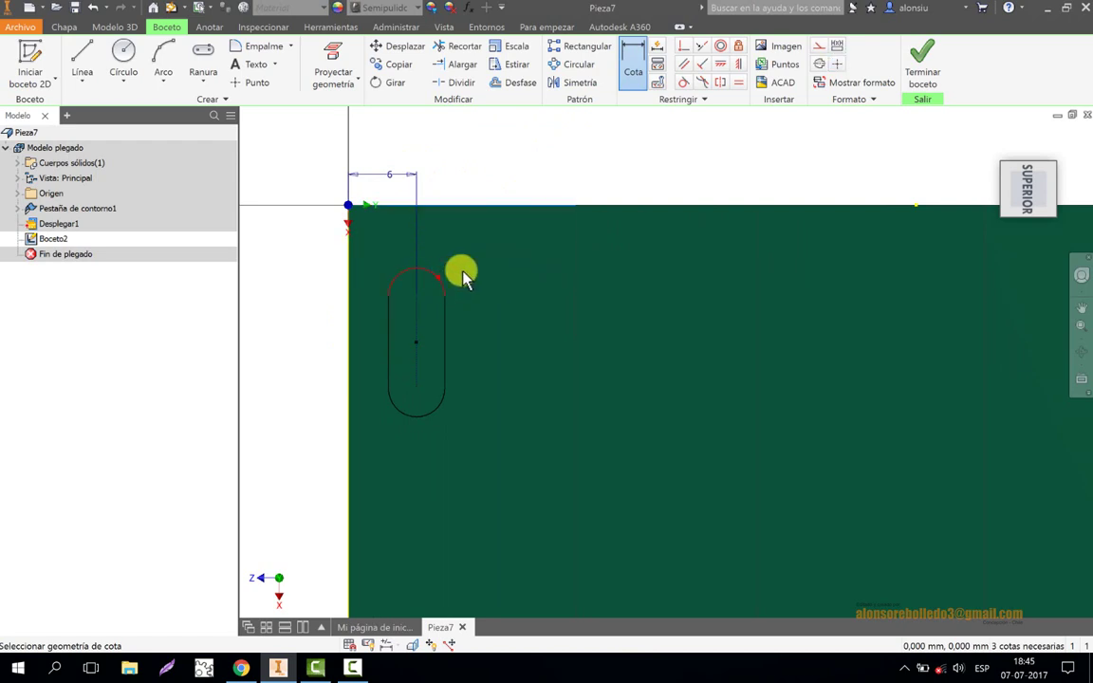
left_click(490, 253)
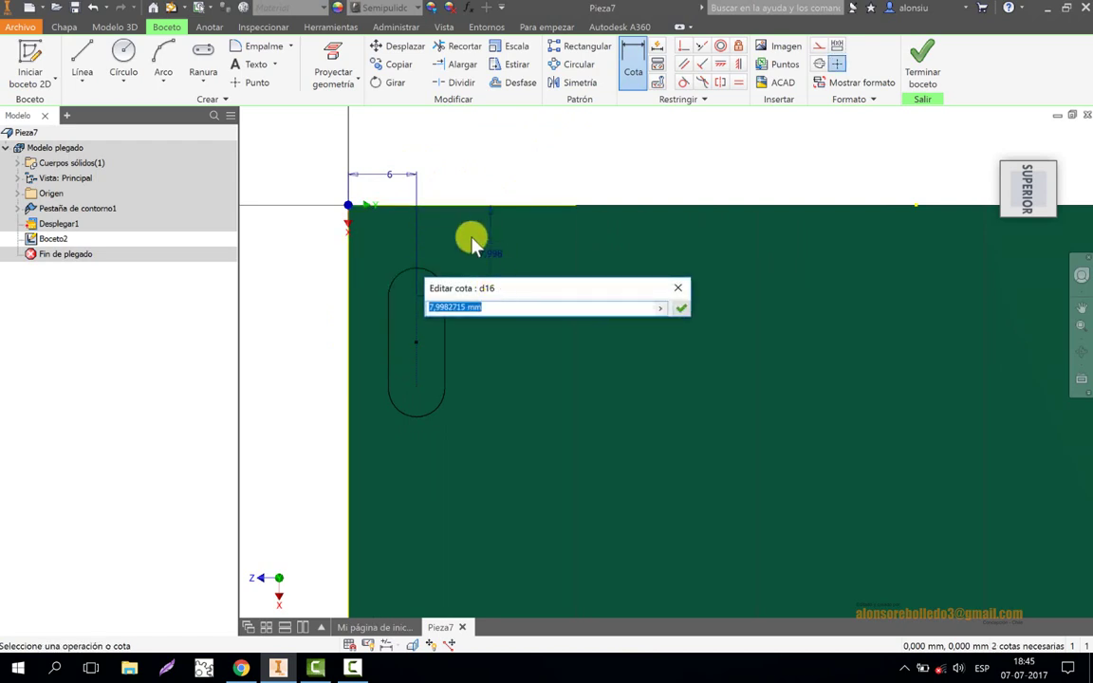
left_click(389, 174)
left_click(679, 309)
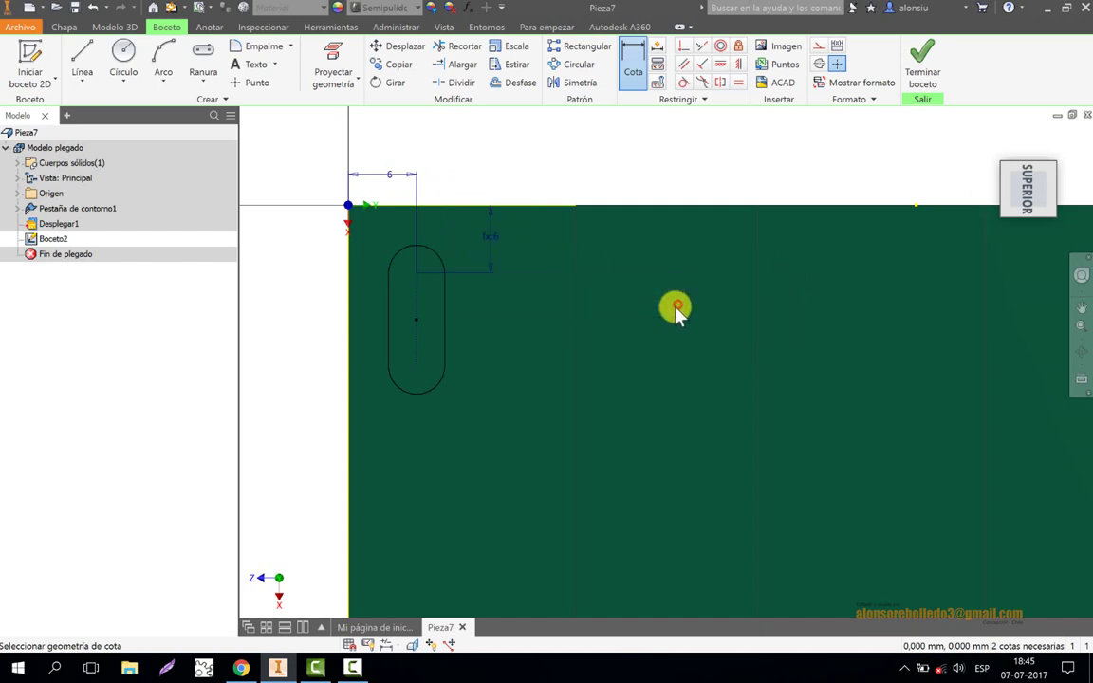
scroll(523, 142, "down", 3)
scroll(508, 214, "up", 2)
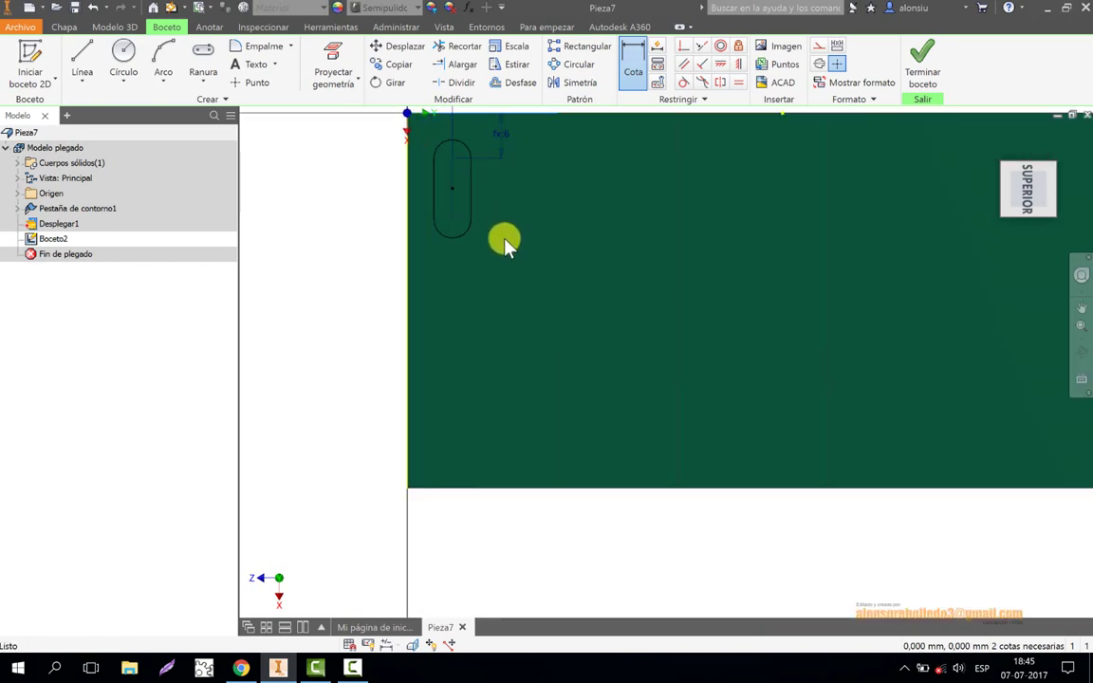
mouse_move(506, 244)
middle_mouse_down()
mouse_move(454, 307)
mouse_move(475, 308)
mouse_move(415, 346)
middle_mouse_up()
scroll(476, 308, "down", 2)
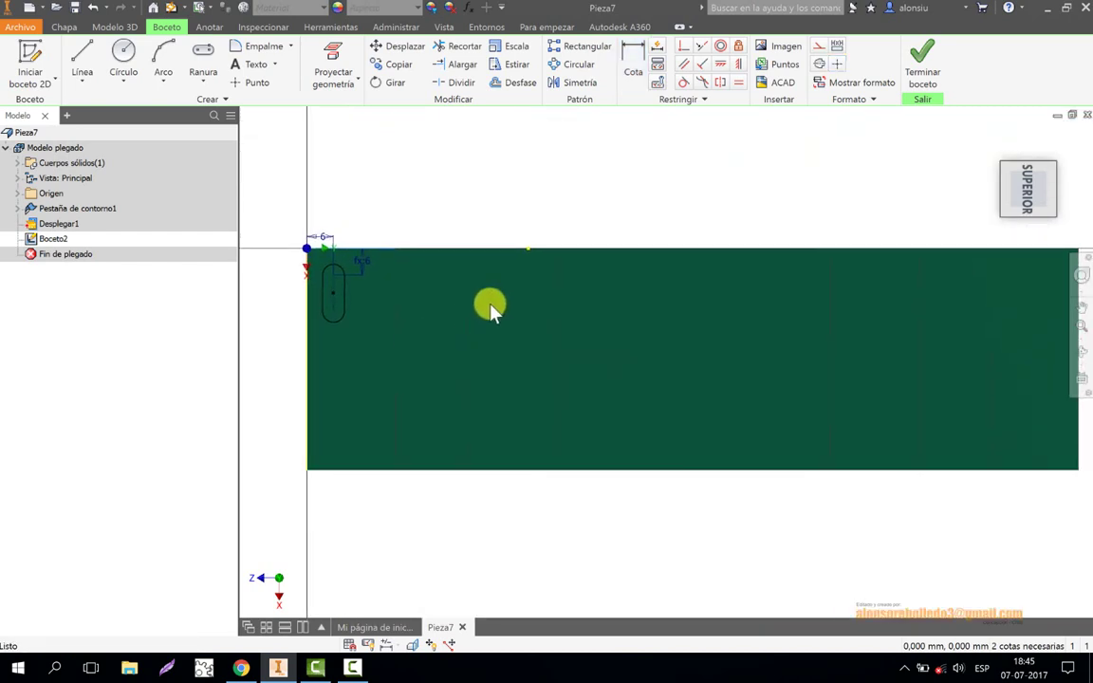
left_click(82, 53)
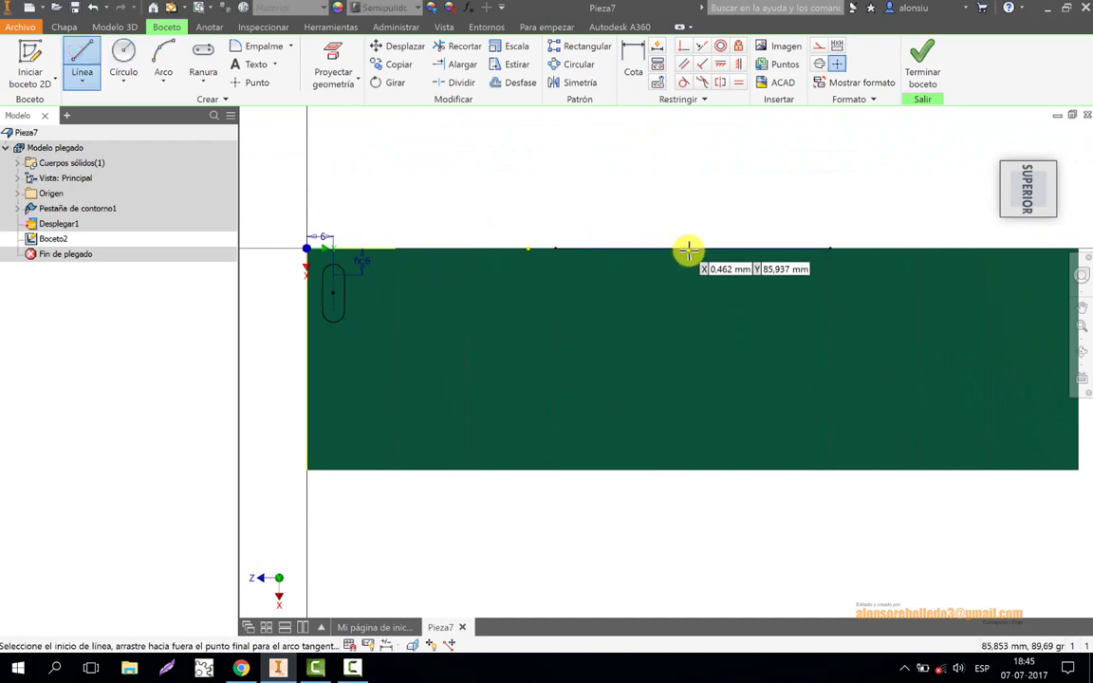
scroll(623, 303, "down", 2)
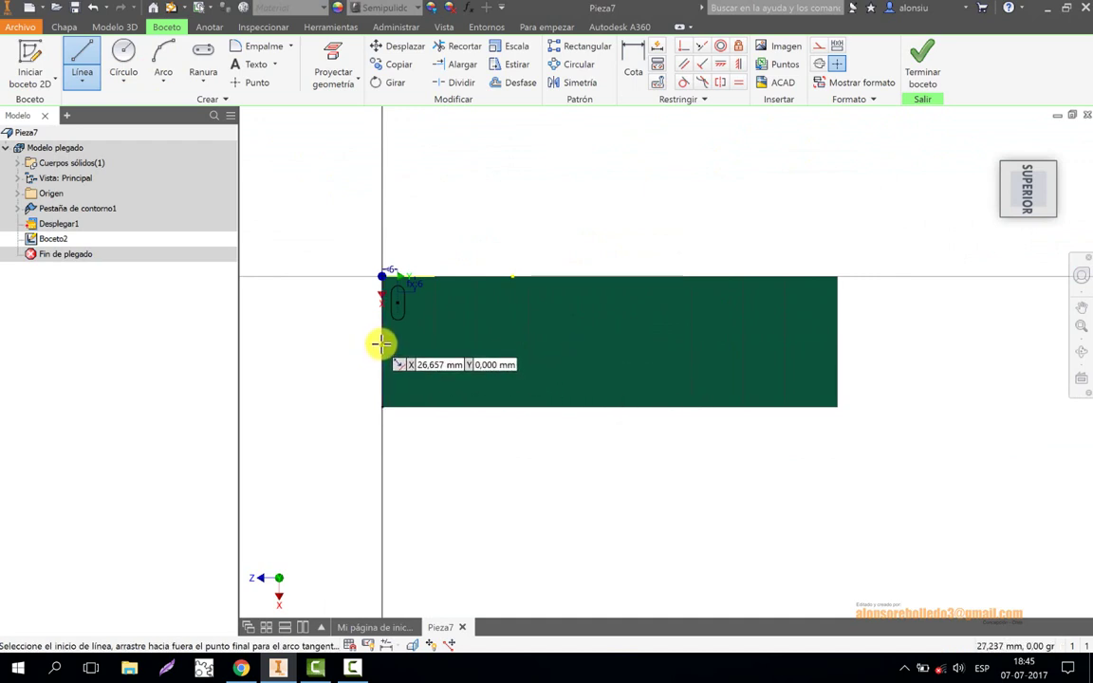
left_click(350, 339)
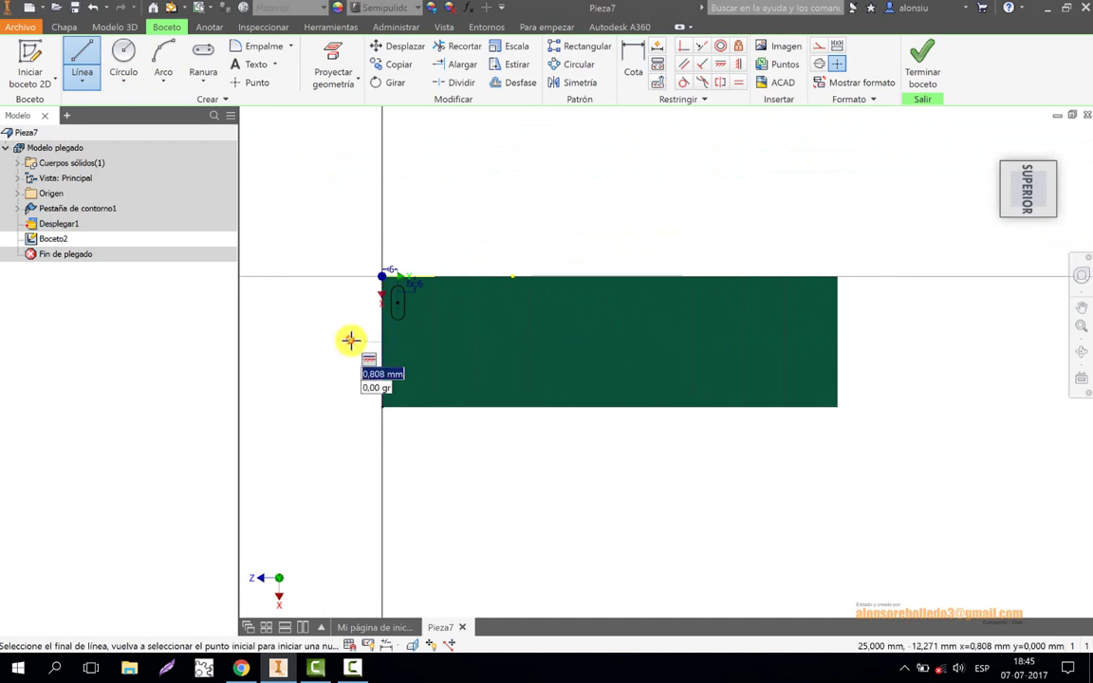
key("Escape")
left_click(101, 78)
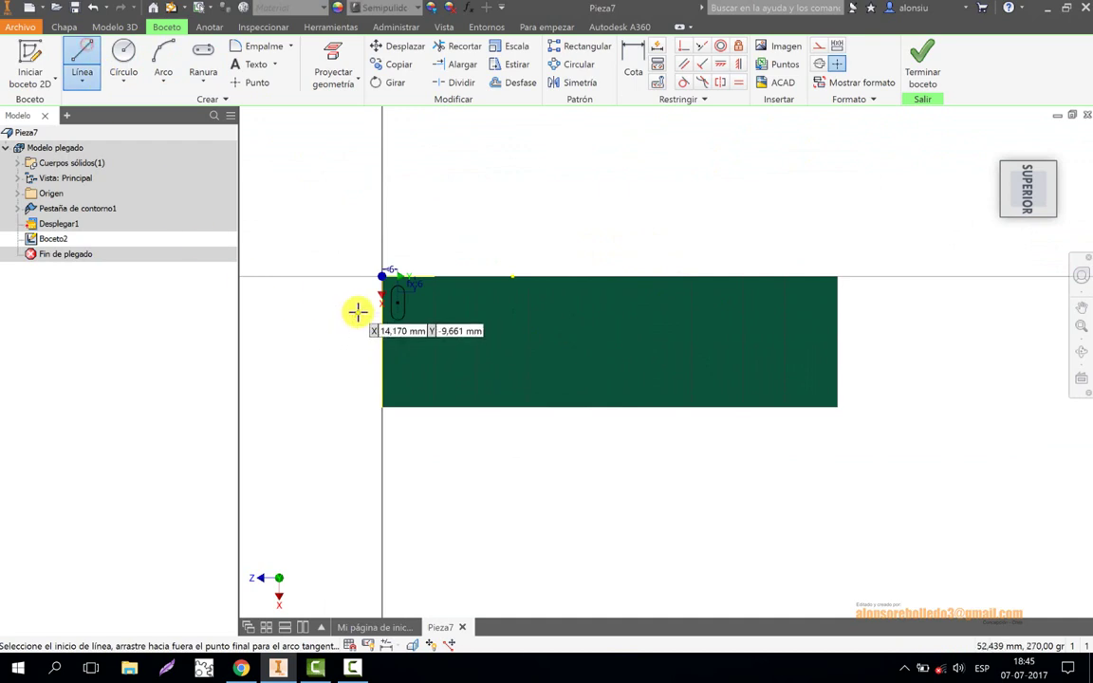
left_click(383, 338)
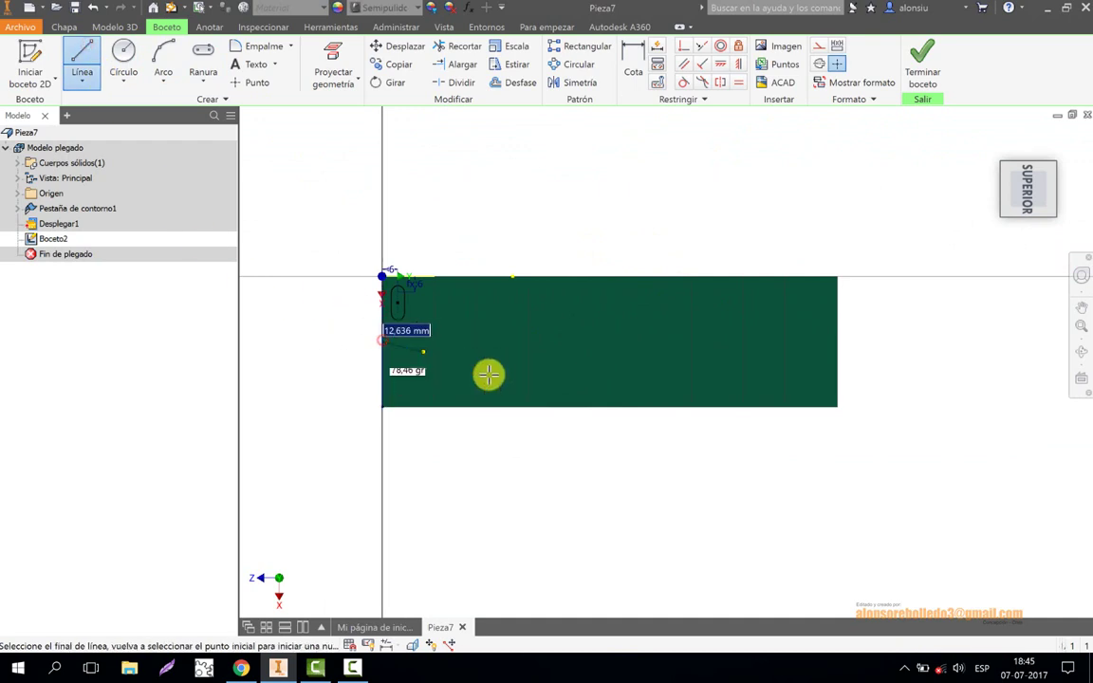
left_click(836, 339)
scroll(839, 342, "down", 3)
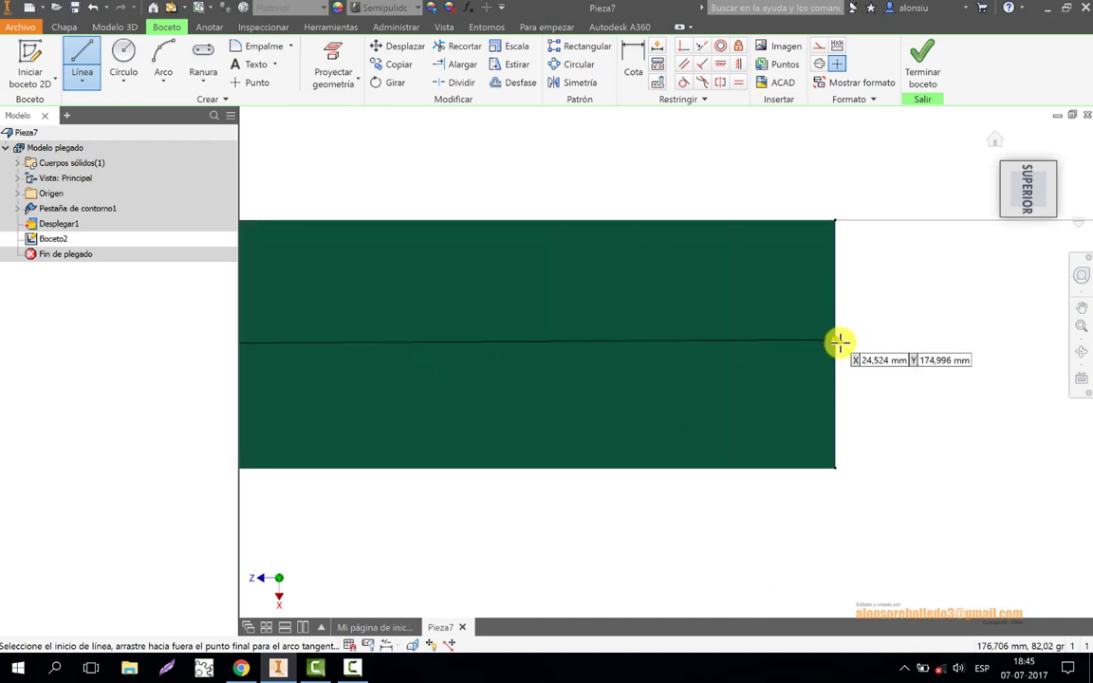
key("ctrl+z")
scroll(849, 359, "up", 3)
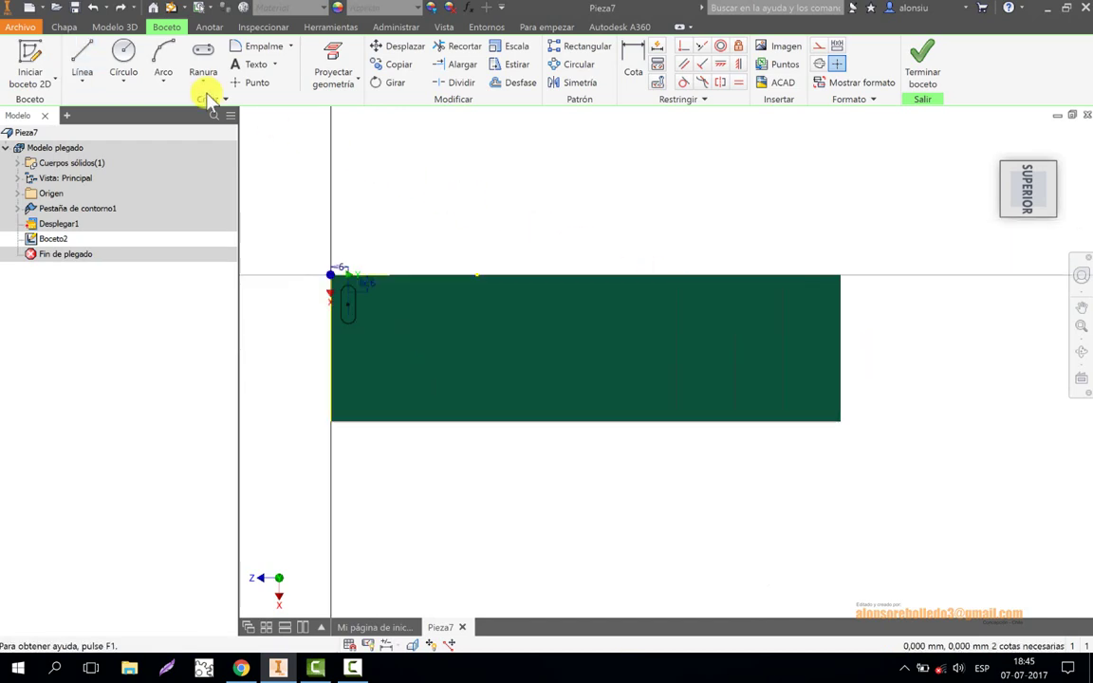
Draw a vertical line through the middle of the sheet's length, extending past both long edges, and convert it to a centerline.
left_click(82, 55)
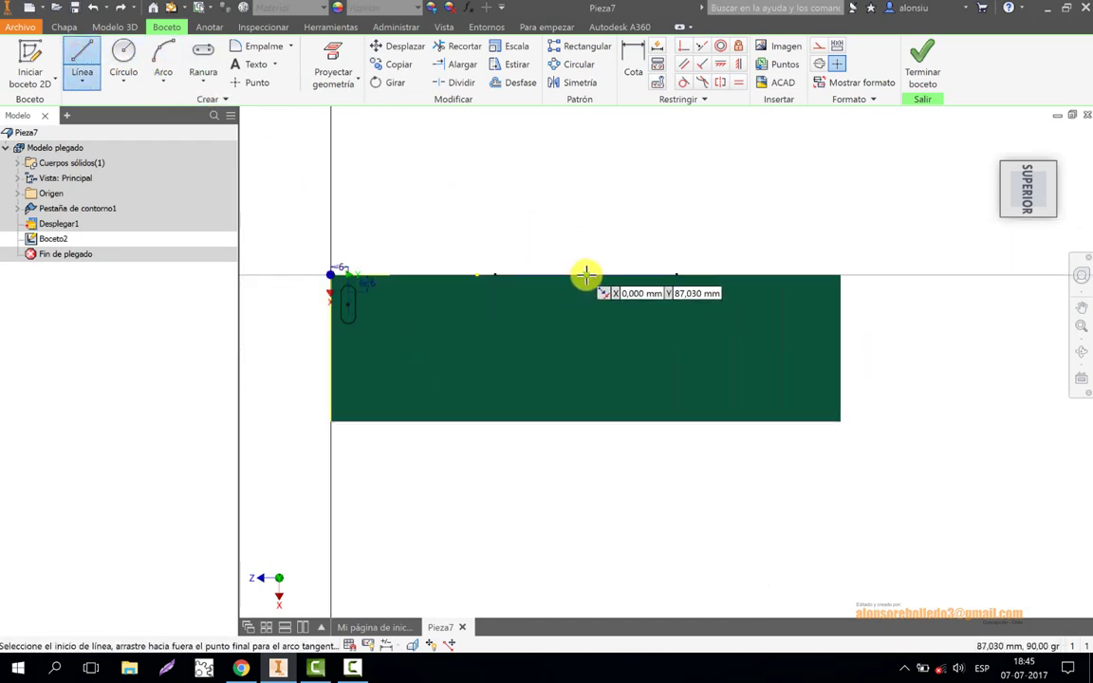
left_click(586, 255)
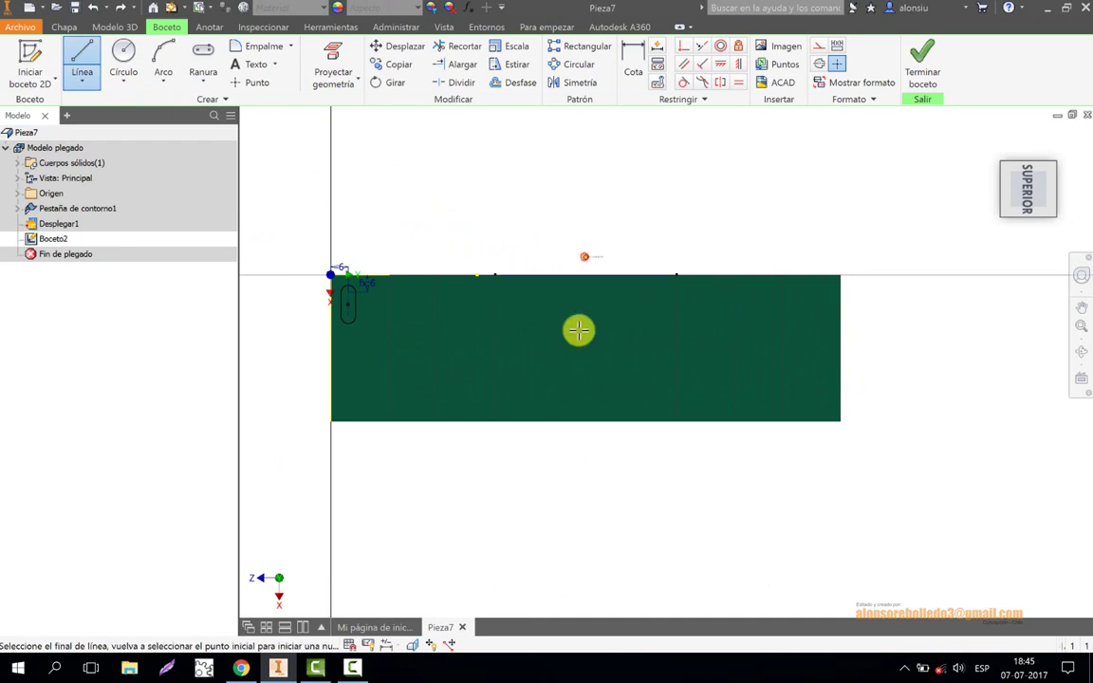
left_click(586, 442)
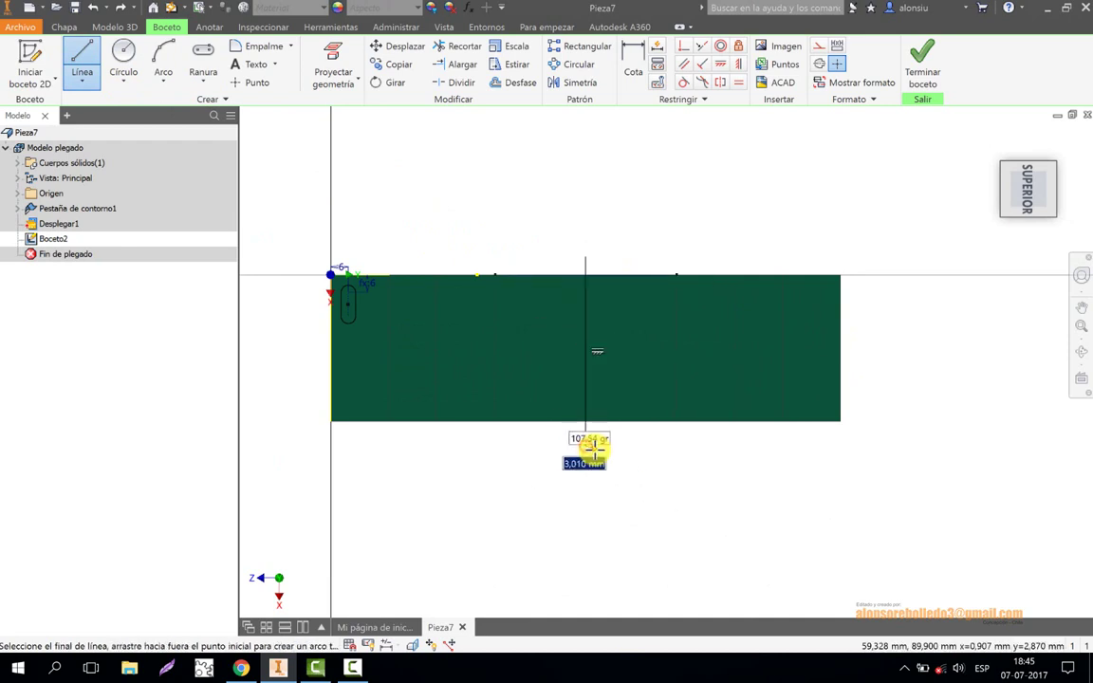
key("Escape")
left_click(585, 442)
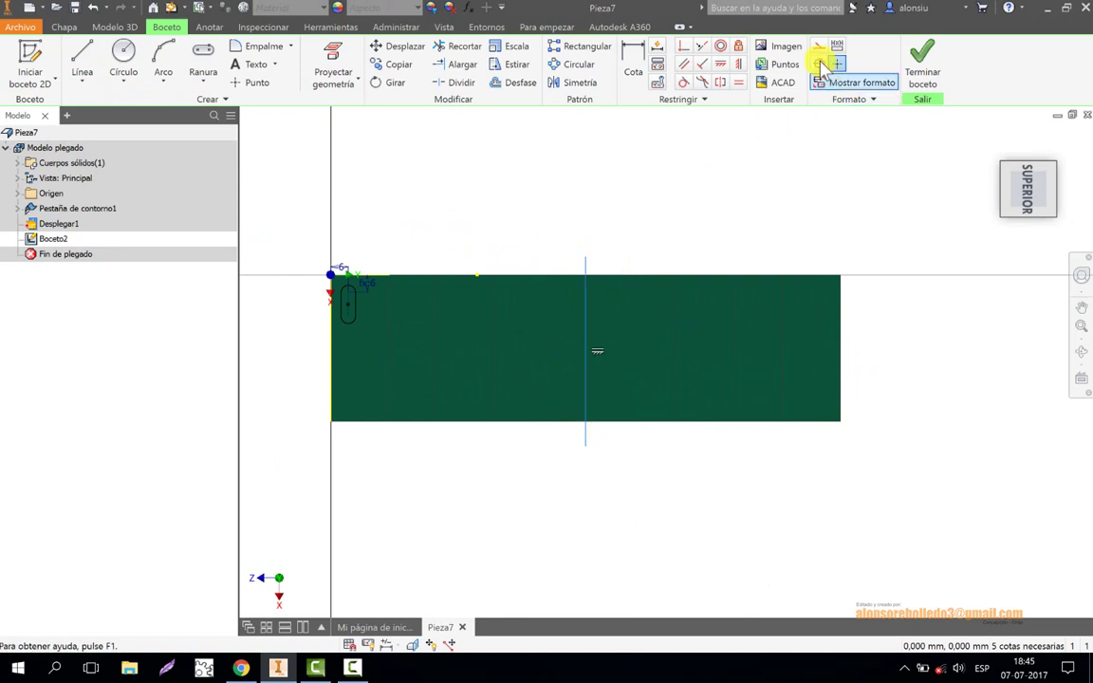
Mirror the dimensioned corner slot about the vertical centerline to the sheet's opposite short end.
left_click(569, 83)
left_click_drag(340, 269, 370, 344)
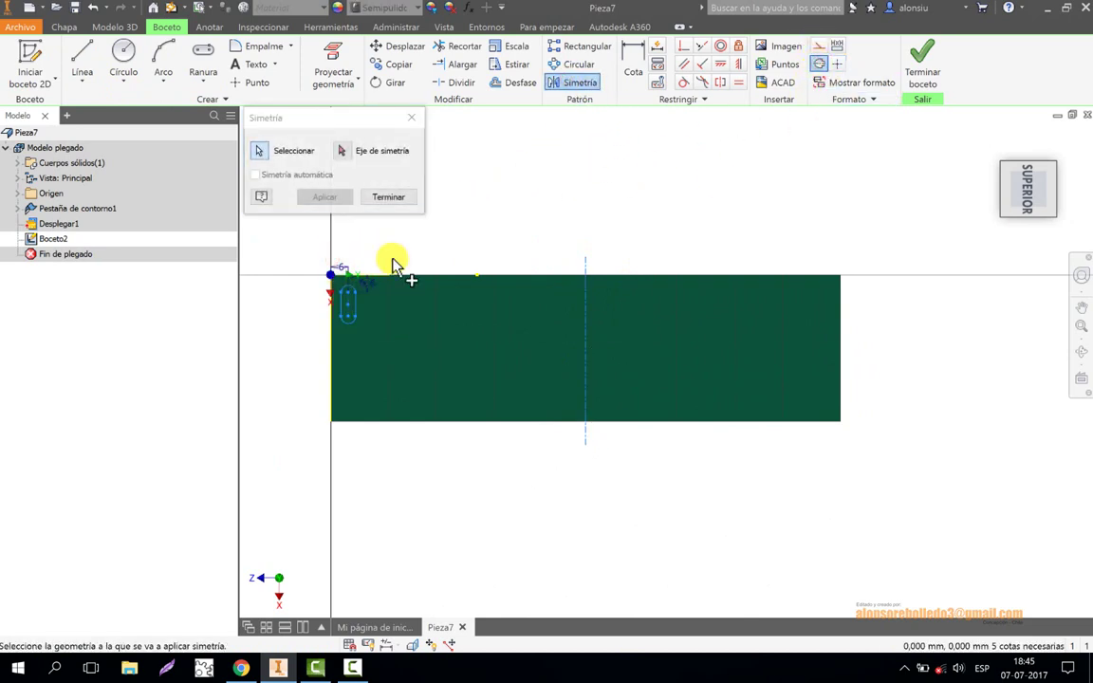
left_click(343, 151)
left_click(584, 313)
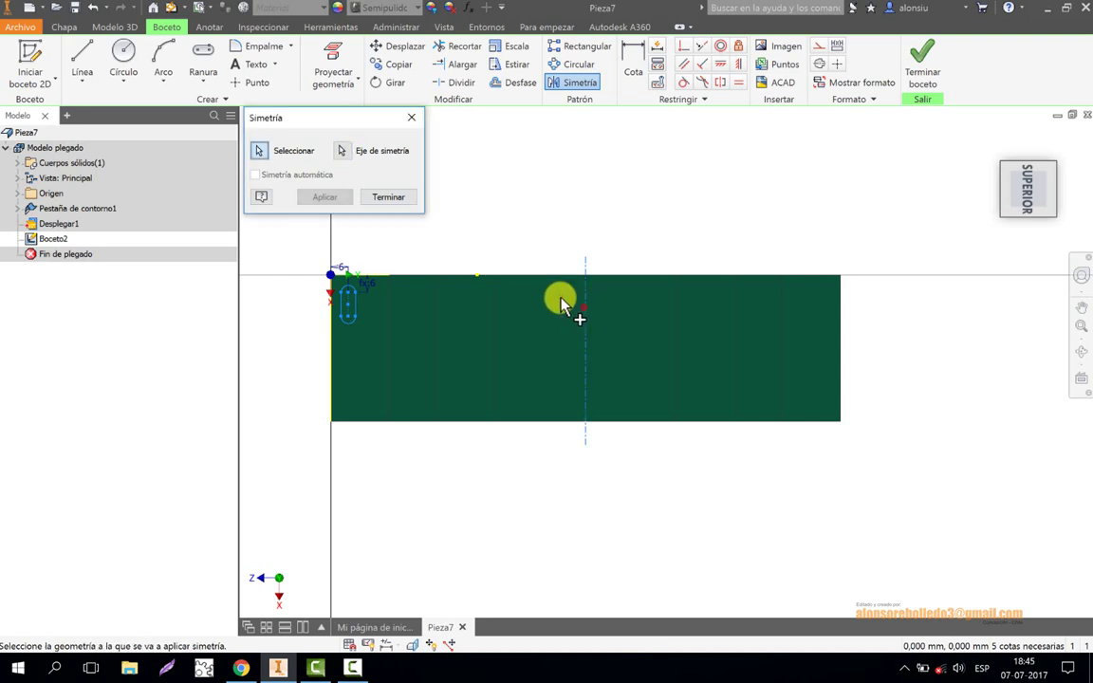
left_click(324, 196)
left_click(388, 196)
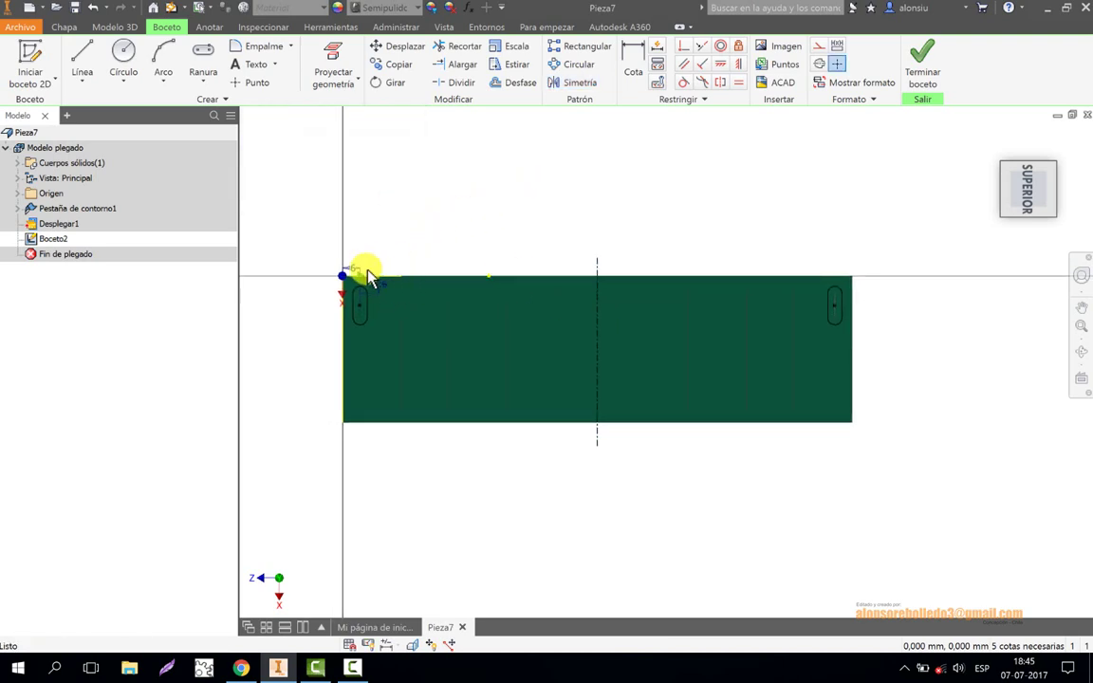
Draw a horizontal line through the middle of the sheet's width, extending past both short ends, and convert it to a centerline.
left_click(83, 59)
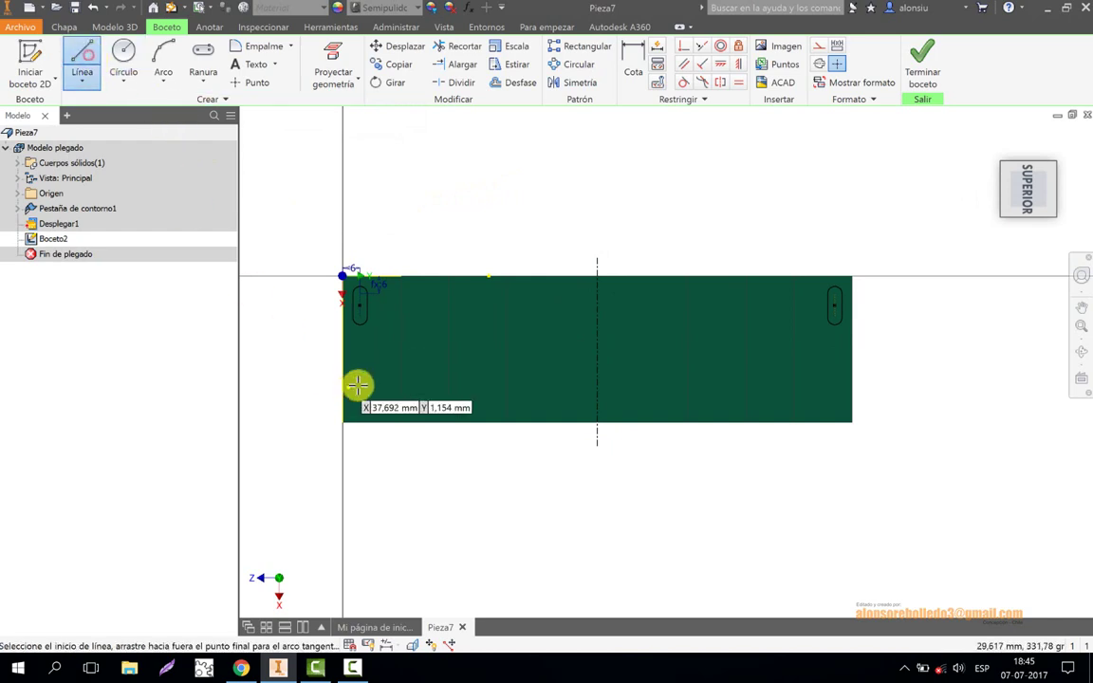
left_click(325, 349)
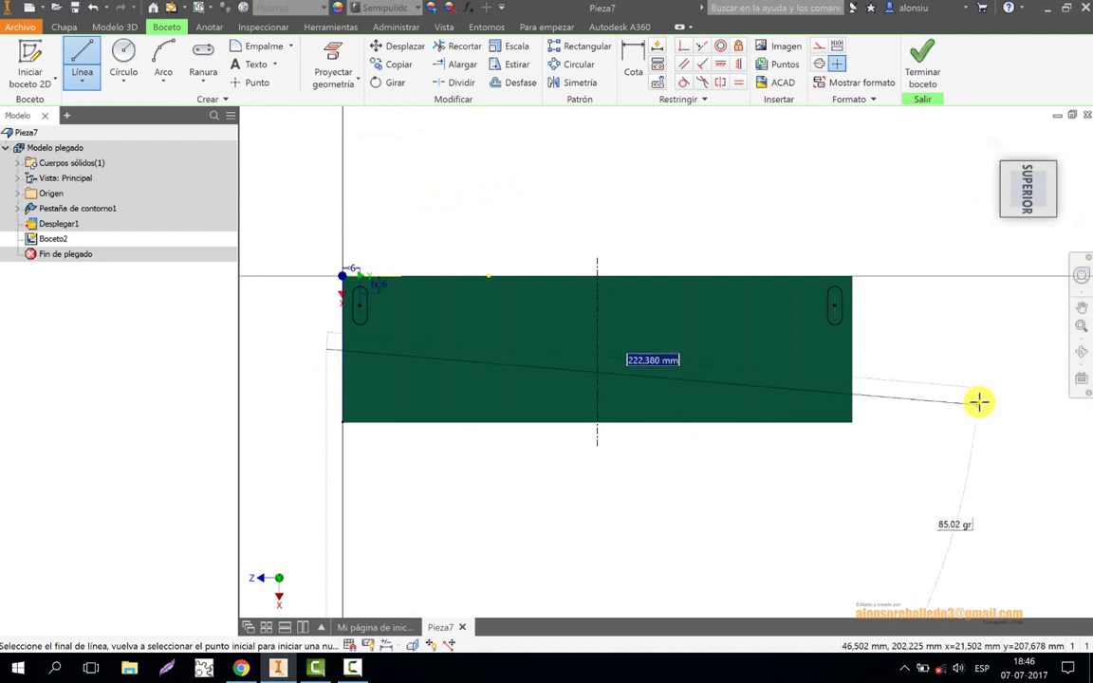
left_click(884, 350)
key("Escape")
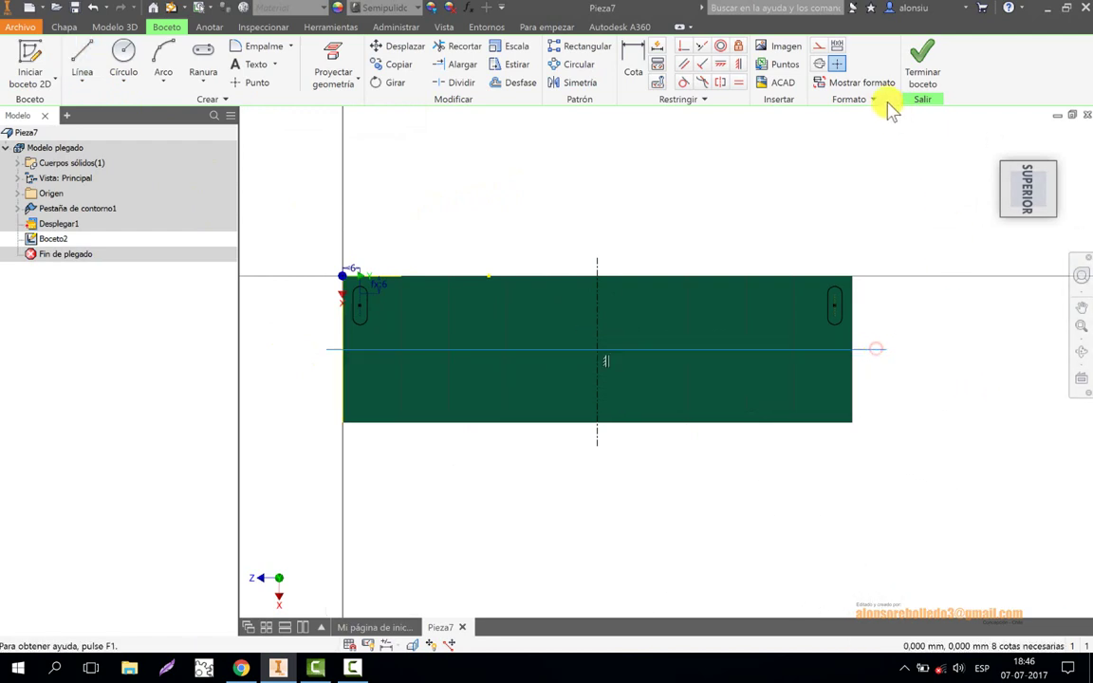
left_click(820, 64)
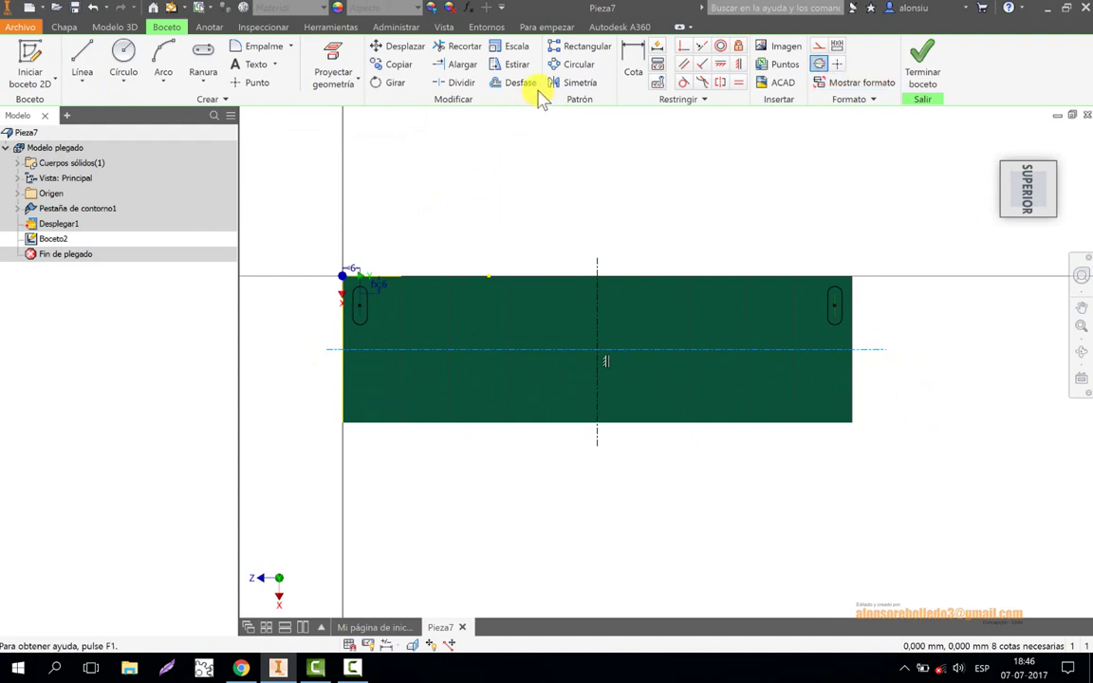
Mirror the original slot near the sketch origin about the horizontal centerline.
left_click(576, 83)
left_click(348, 275)
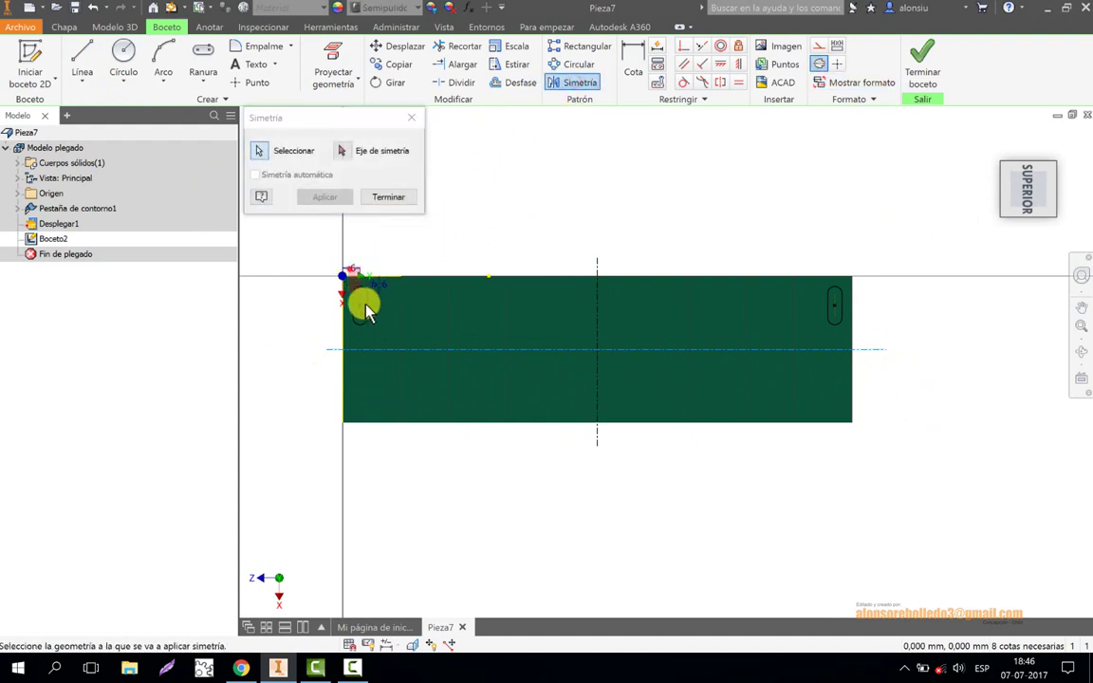
left_click(347, 152)
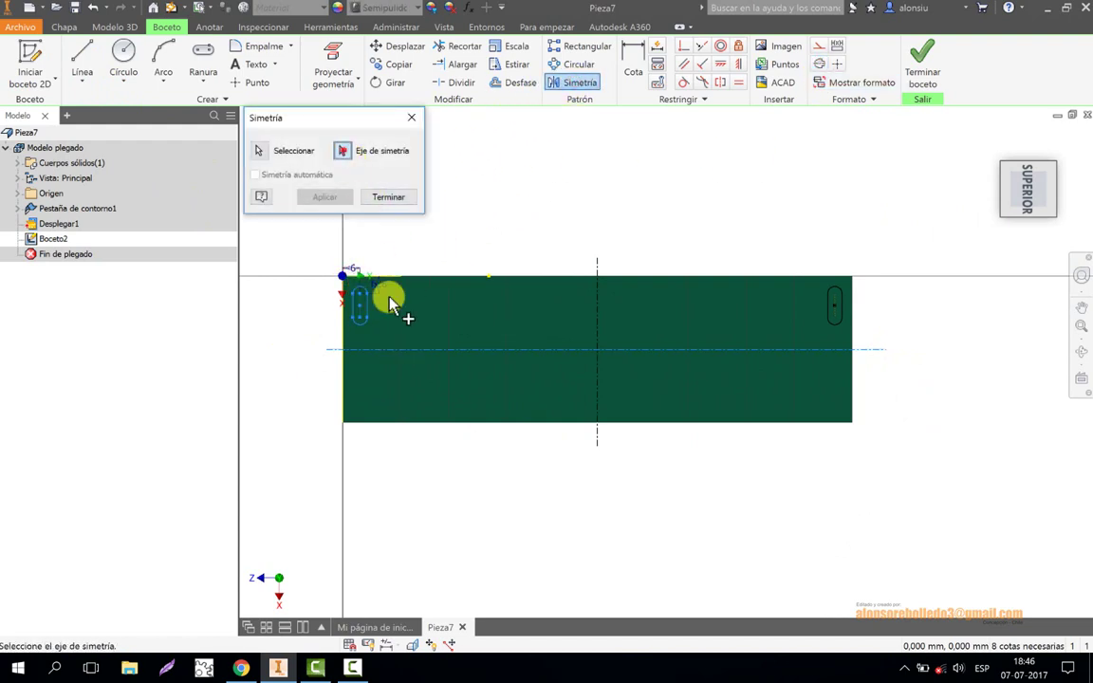
left_click(414, 350)
left_click(324, 196)
left_click(388, 197)
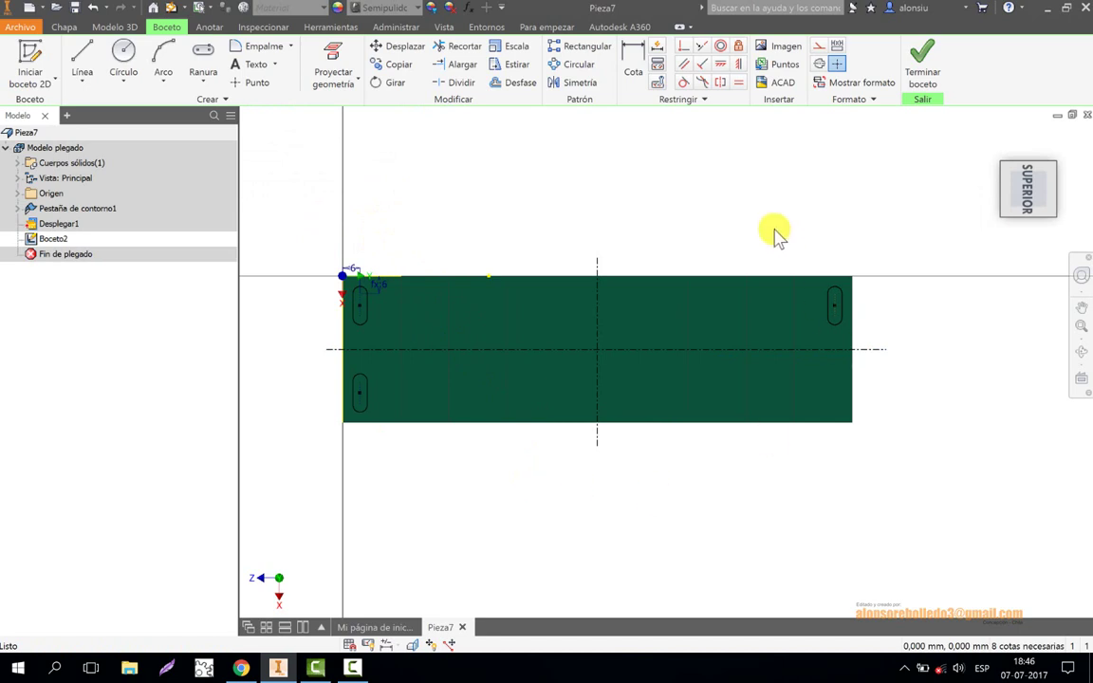
Mirror the upper slot at the far short end about the horizontal centerline to fill the fourth corner.
left_click(578, 83)
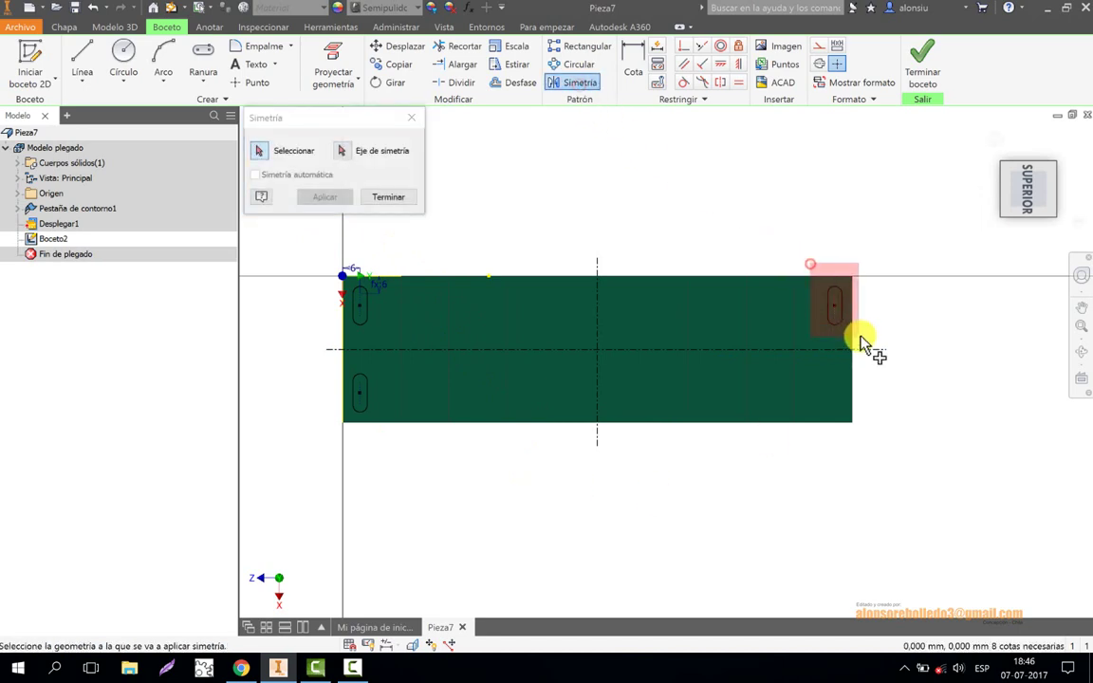
left_click(837, 315)
left_click(350, 152)
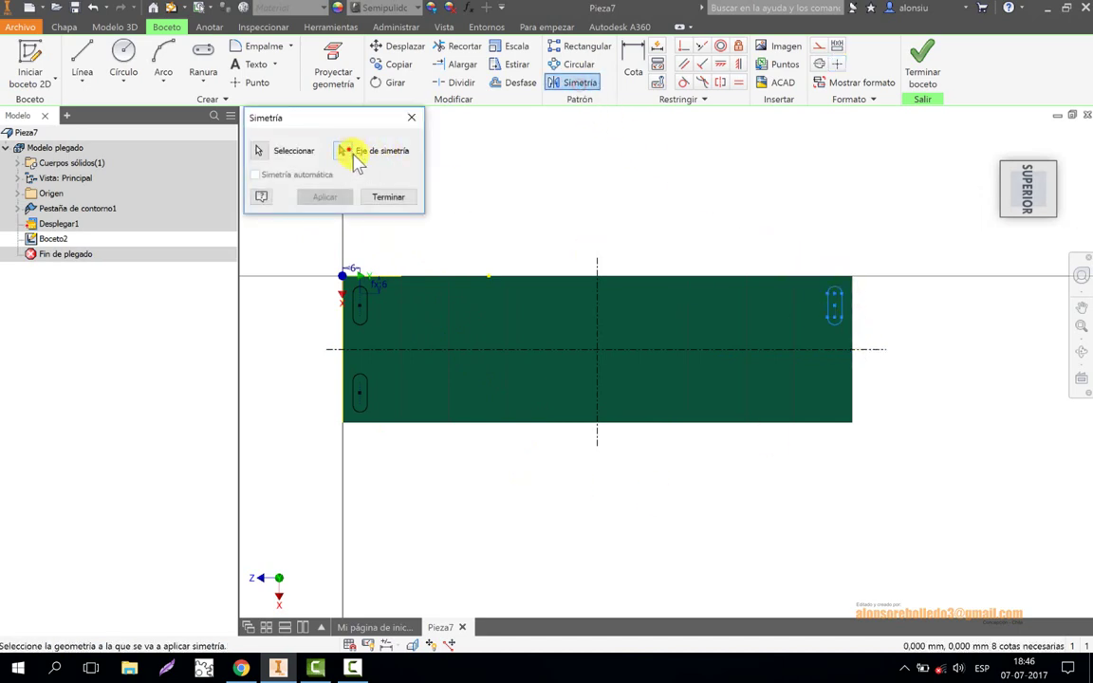
left_click(643, 350)
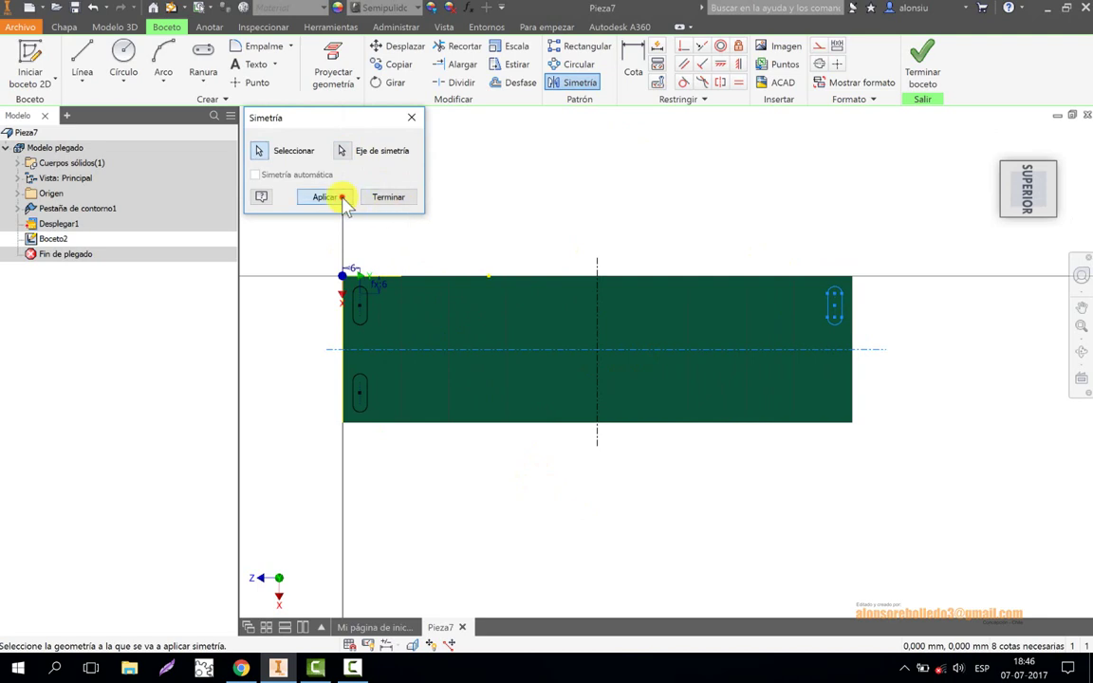
left_click(341, 198)
left_click(383, 201)
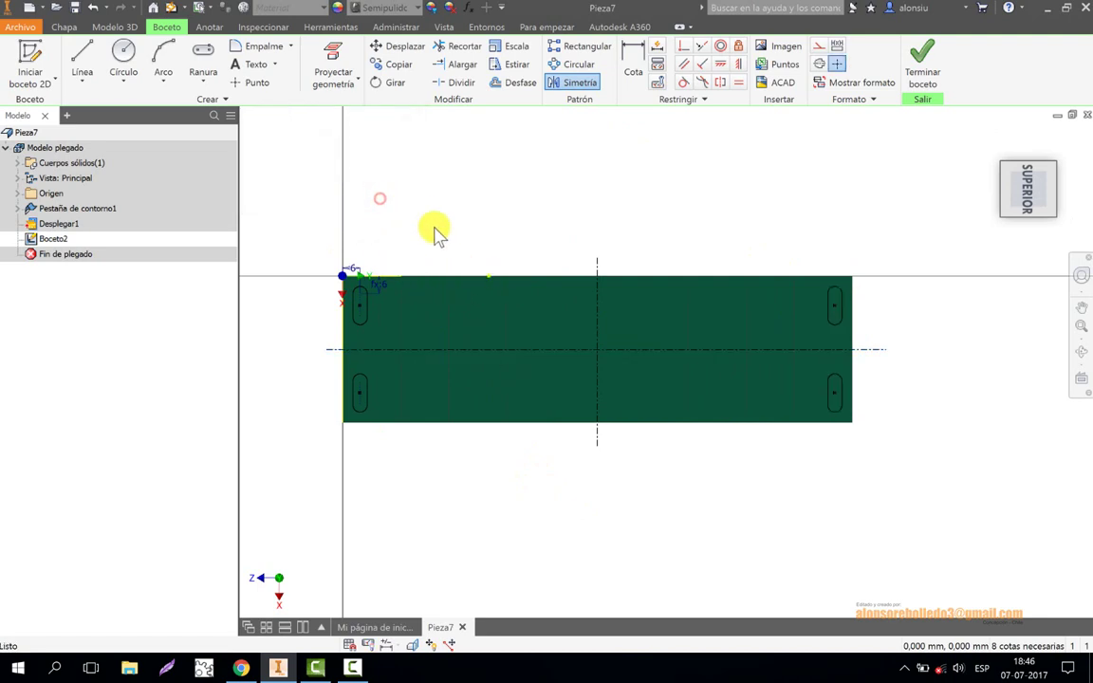
Dimension the horizontal distance between the centre points of the two upper slots, accepting the proposed value.
scroll(412, 275, "up", 3)
scroll(419, 278, "down", 2)
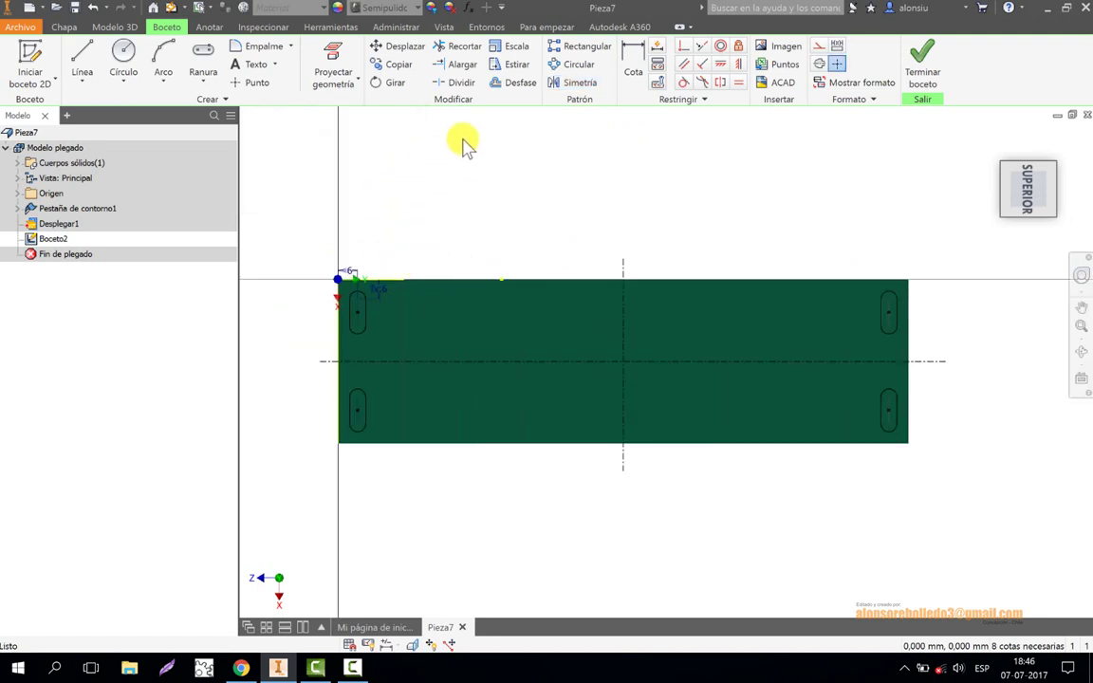
left_click(631, 66)
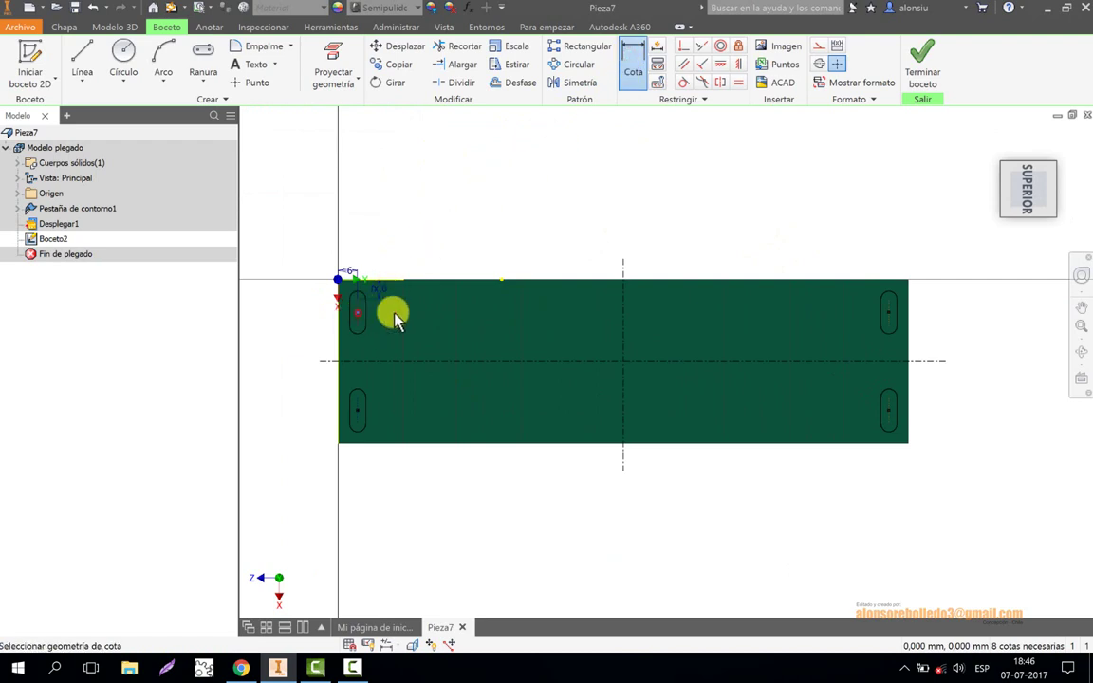
left_click(890, 315)
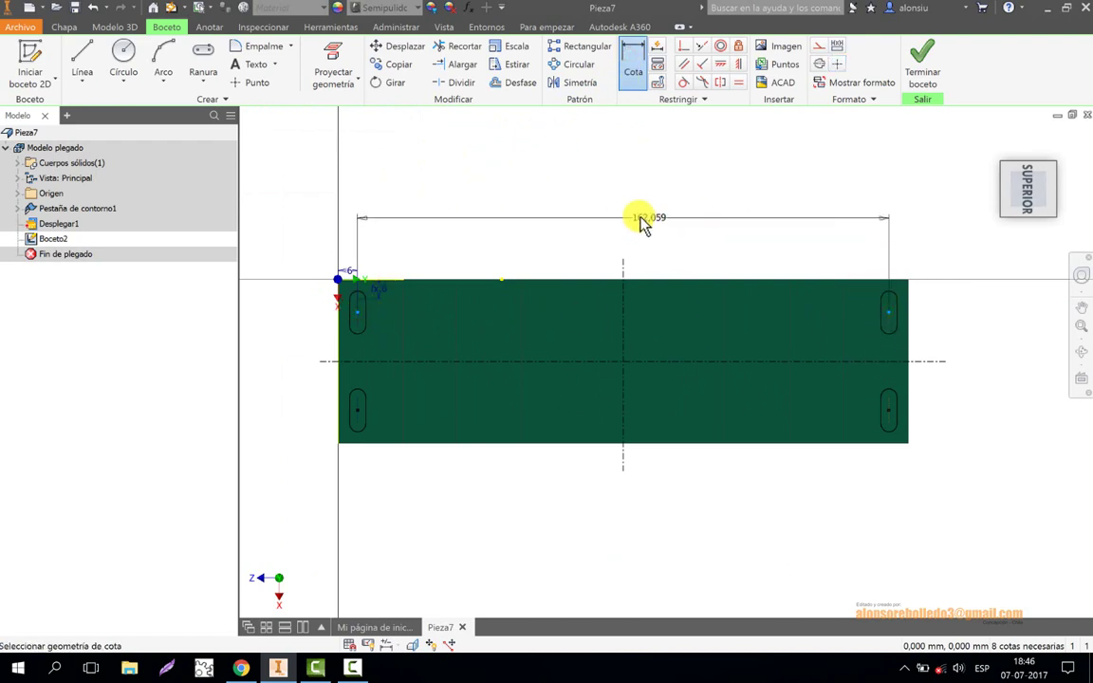
left_click(617, 217)
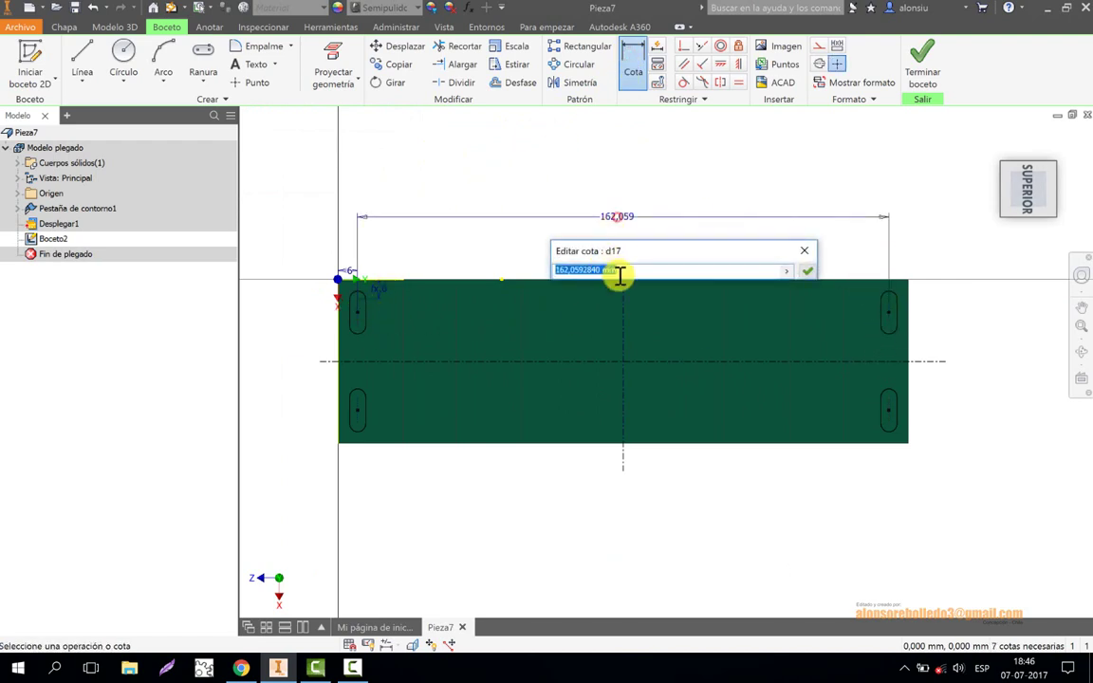
left_click(806, 272)
Dimension the vertical distance between the centre points of the two slots at the origin end, accepting the proposed value.
left_click(358, 414)
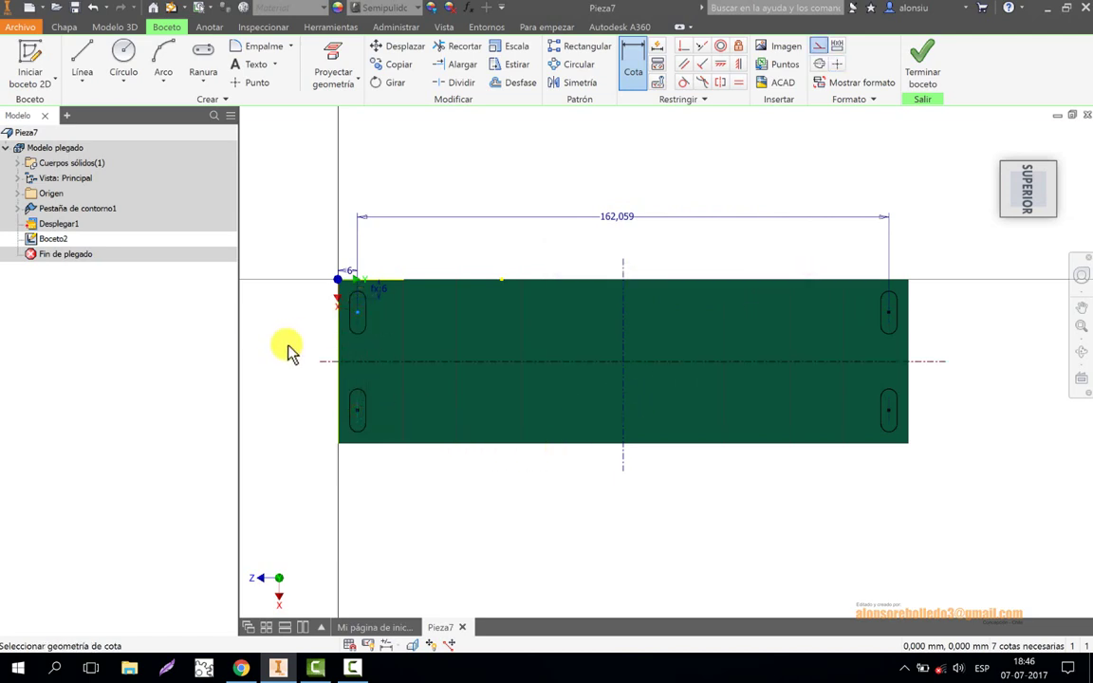
left_click(357, 414)
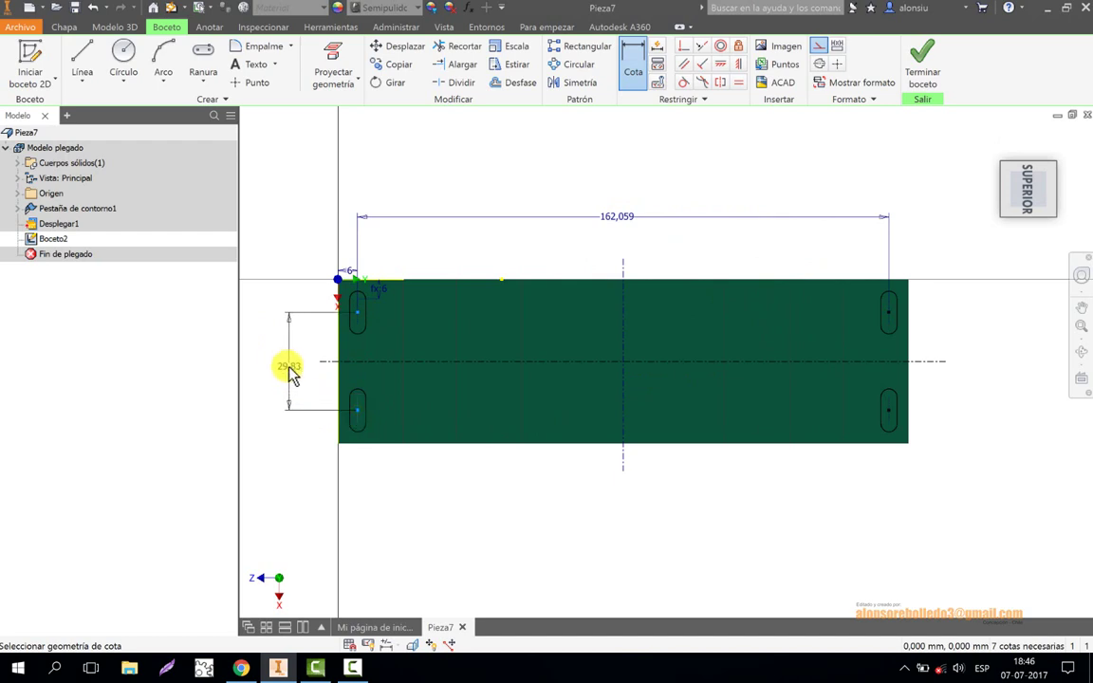
left_click(287, 365)
left_click(473, 418)
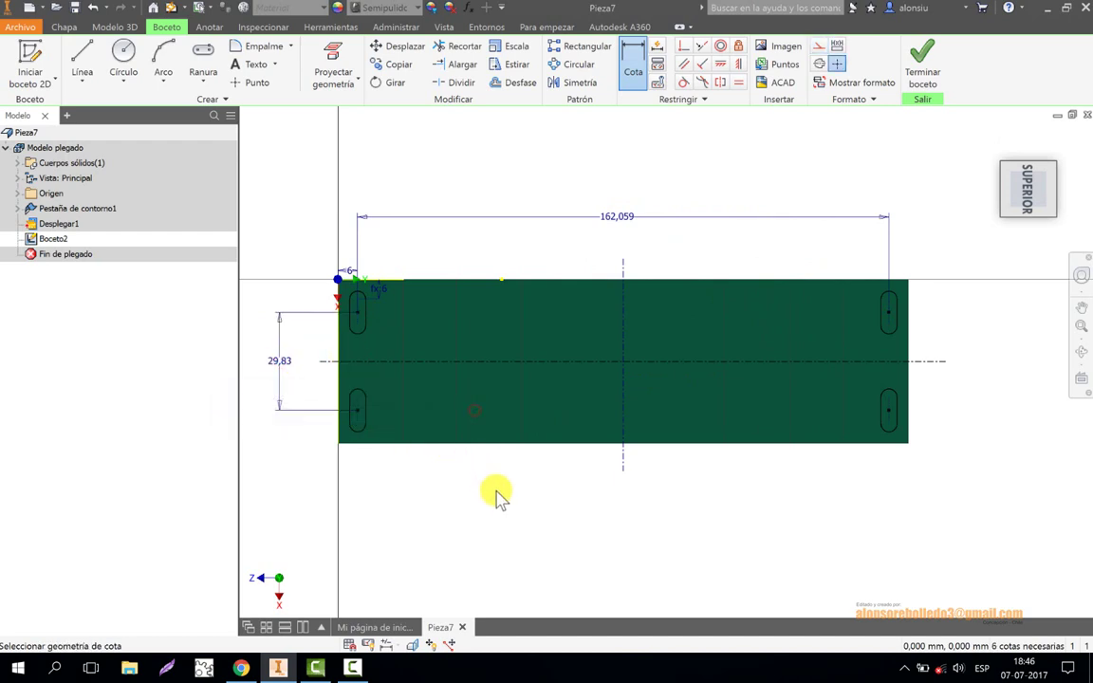
middle_click_drag(495, 495, 524, 498)
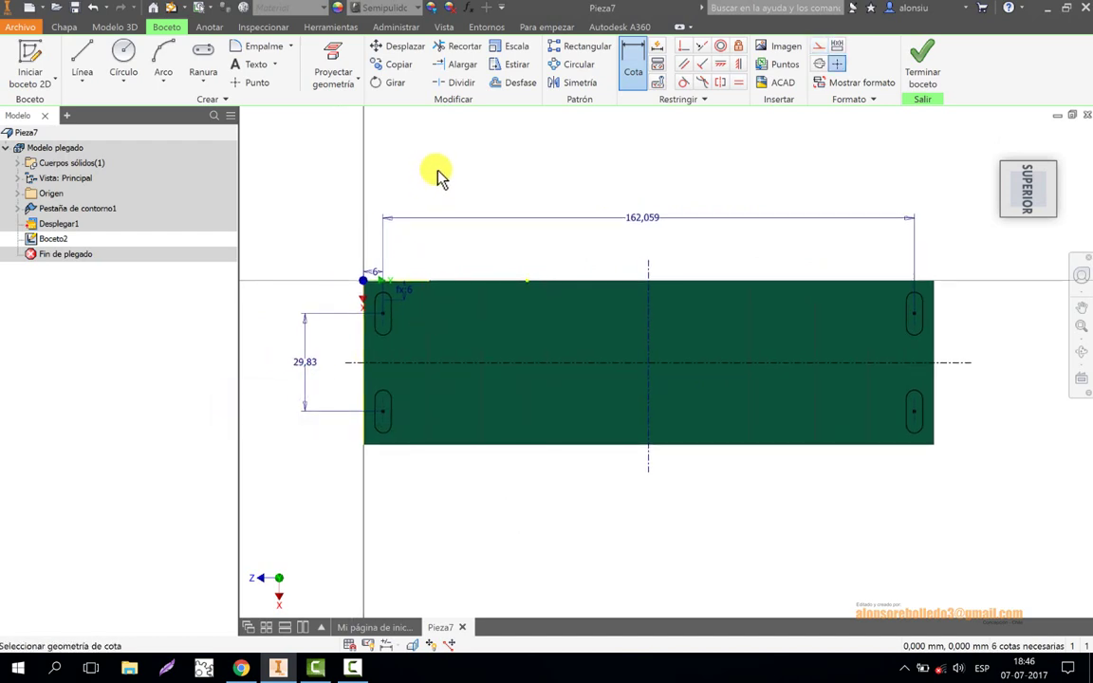
left_click(585, 46)
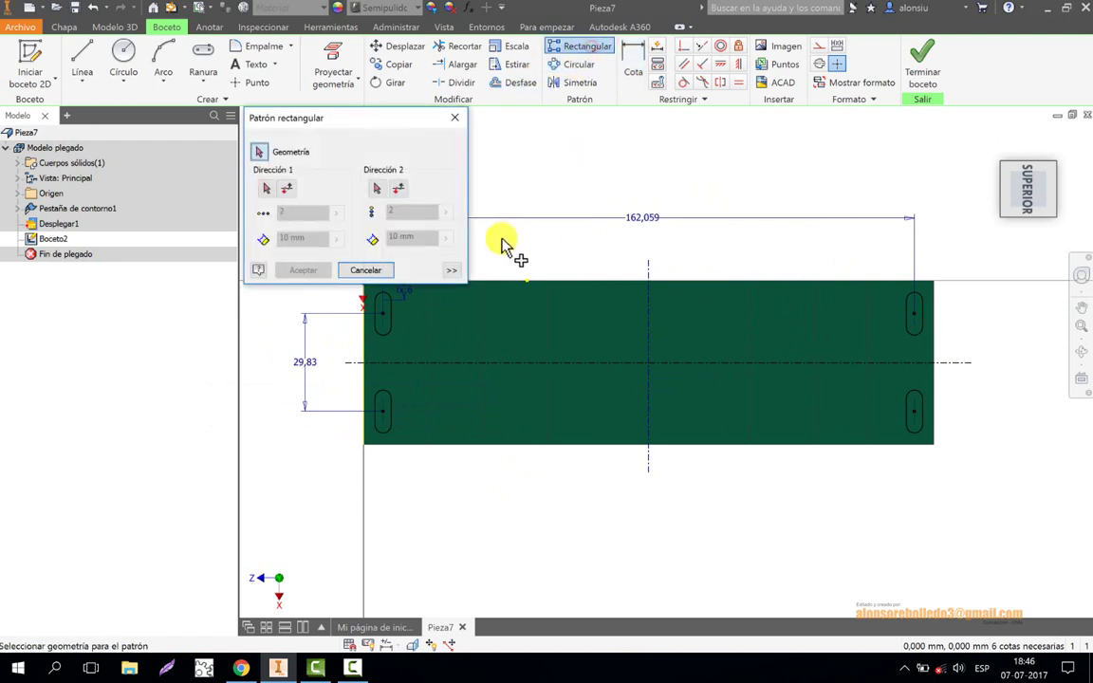
middle_click_drag(642, 210, 702, 210)
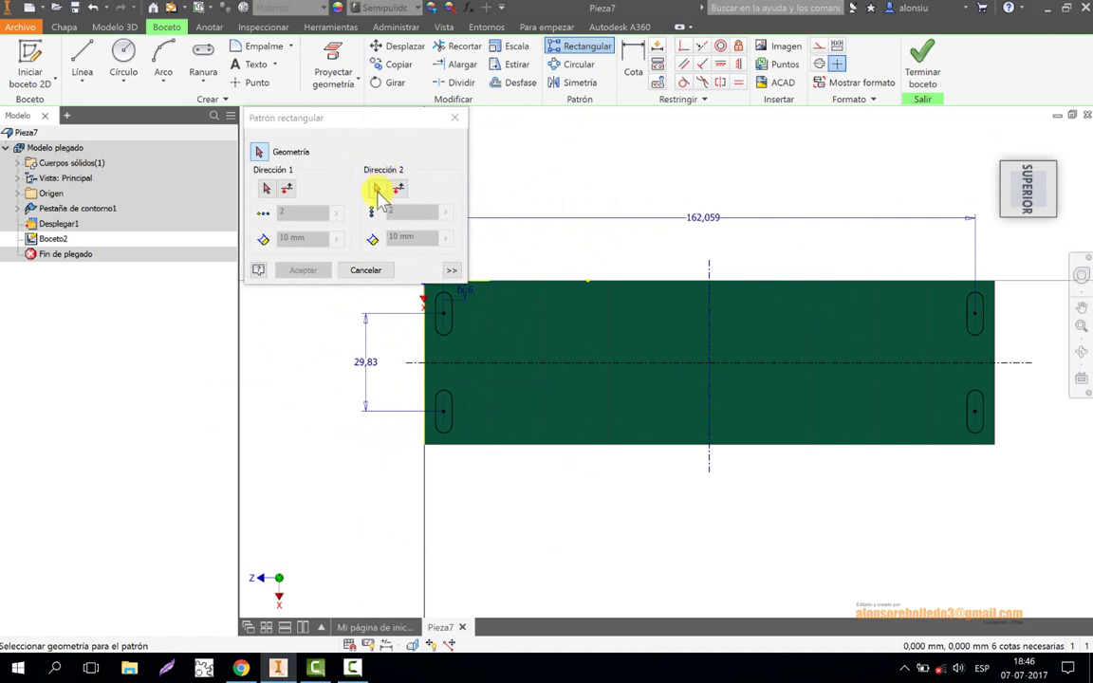
left_click(377, 189)
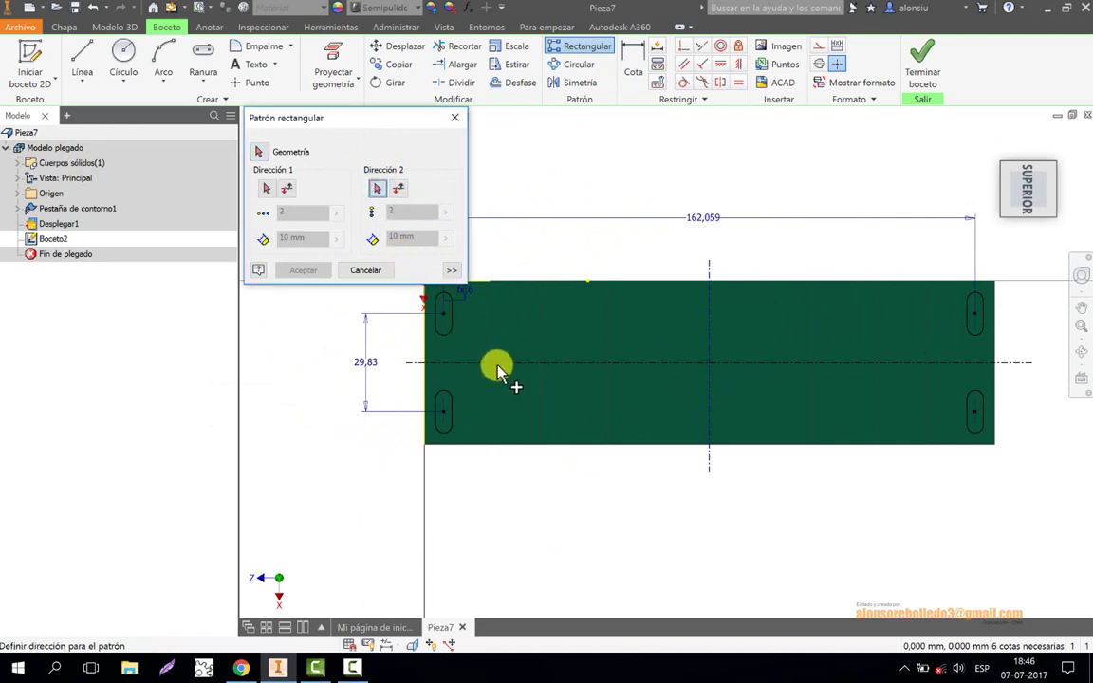
left_click(711, 340)
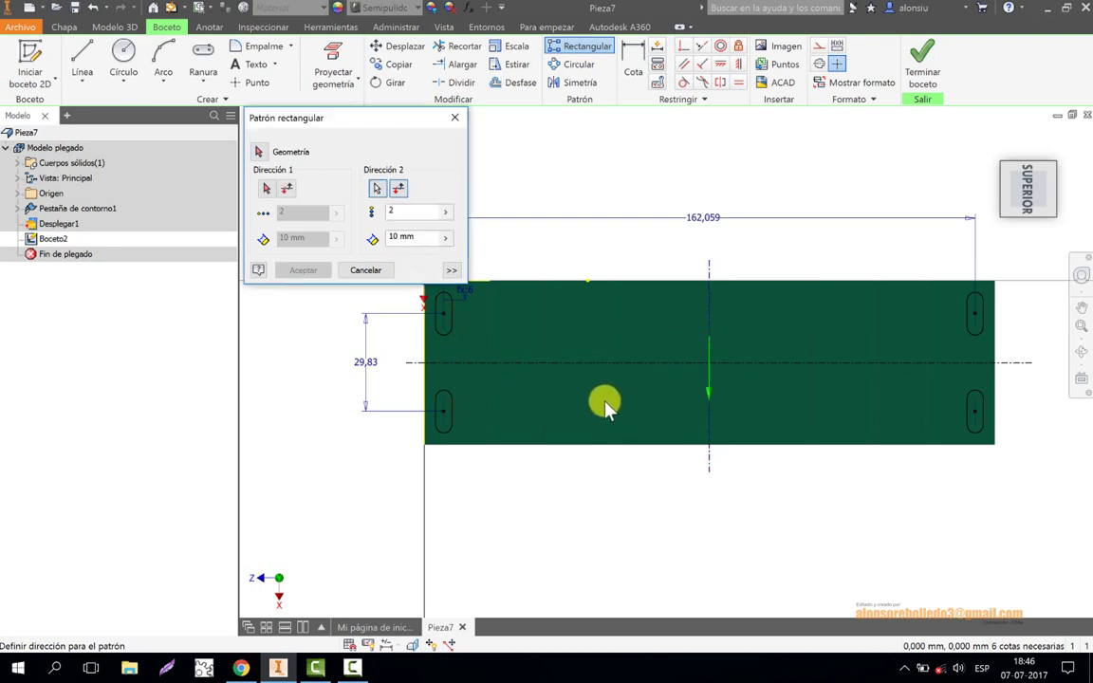
scroll(589, 341, "down", 3)
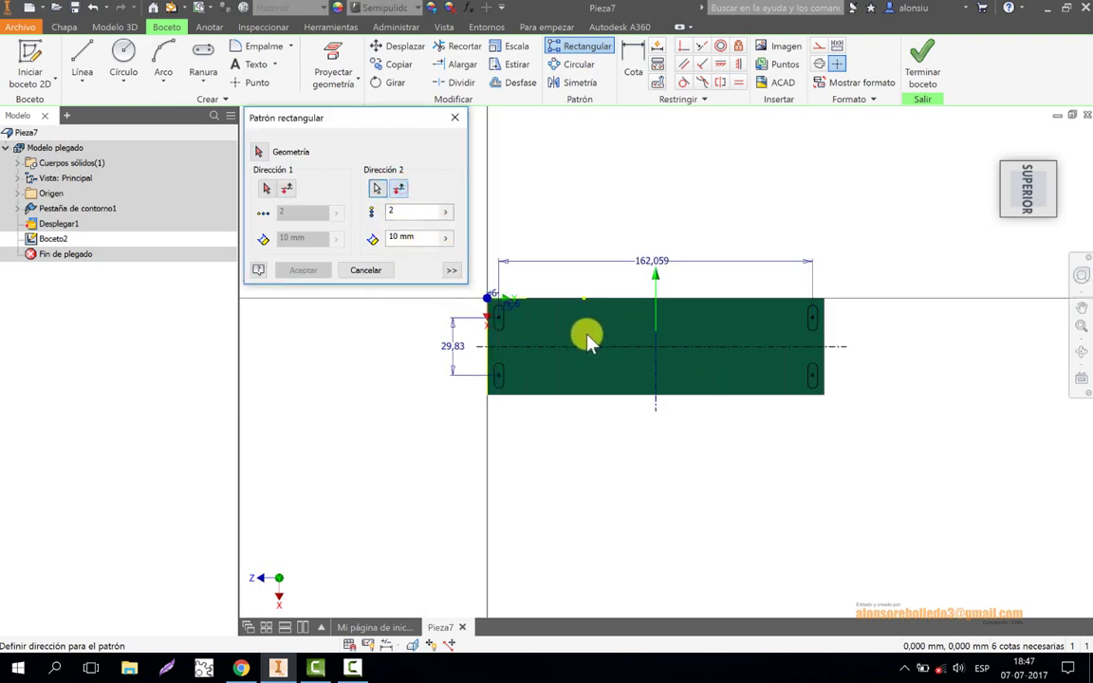
scroll(593, 347, "up", 4)
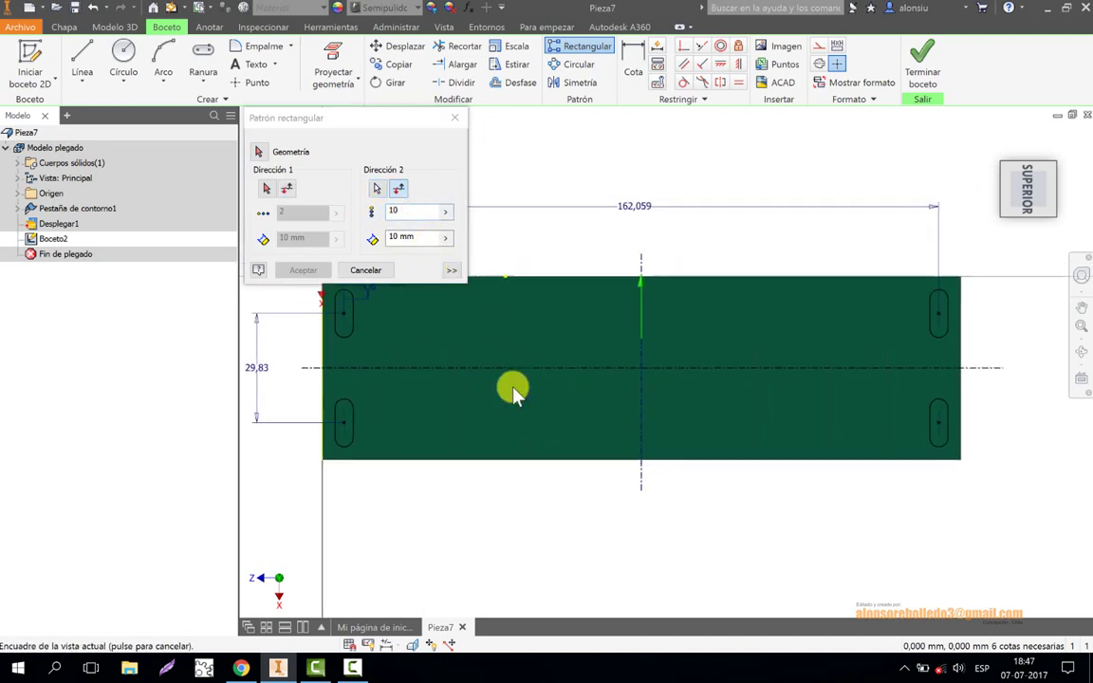
scroll(540, 389, "down", 3)
scroll(546, 392, "up", 3)
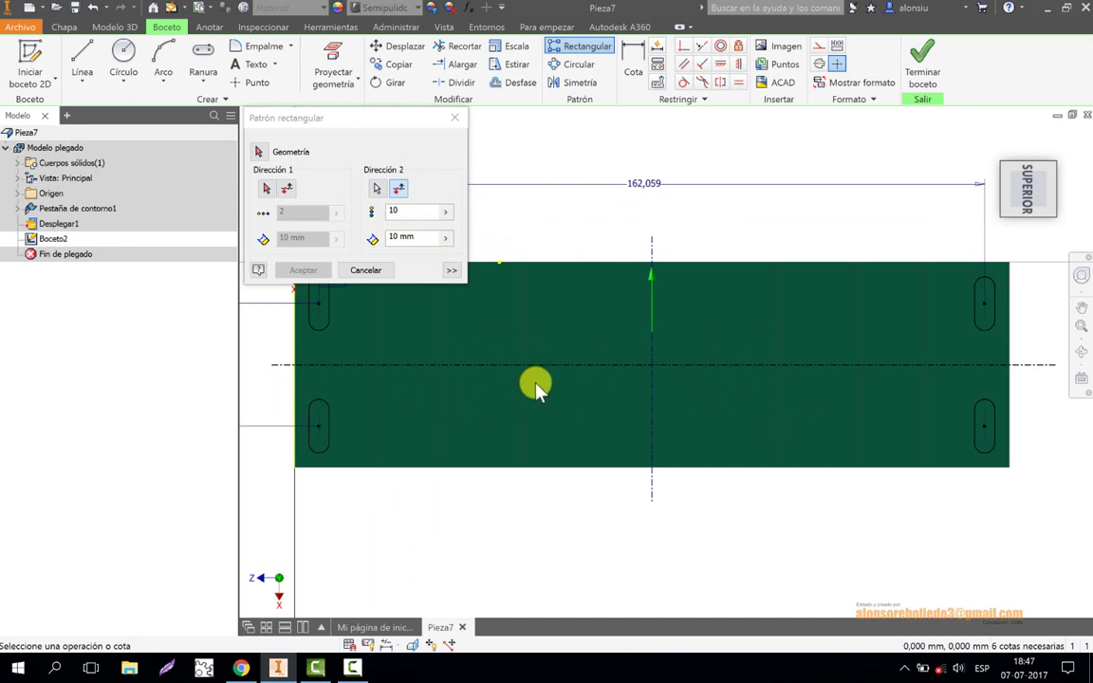
middle_click_drag(536, 389, 578, 405)
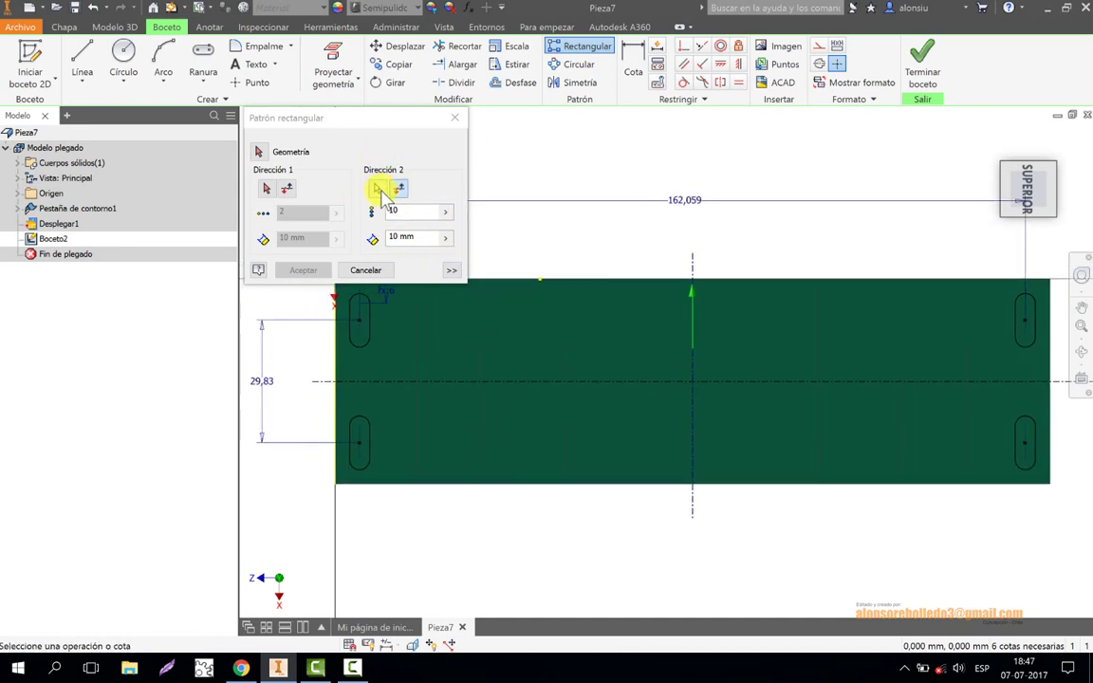
left_click(376, 271)
left_click(579, 46)
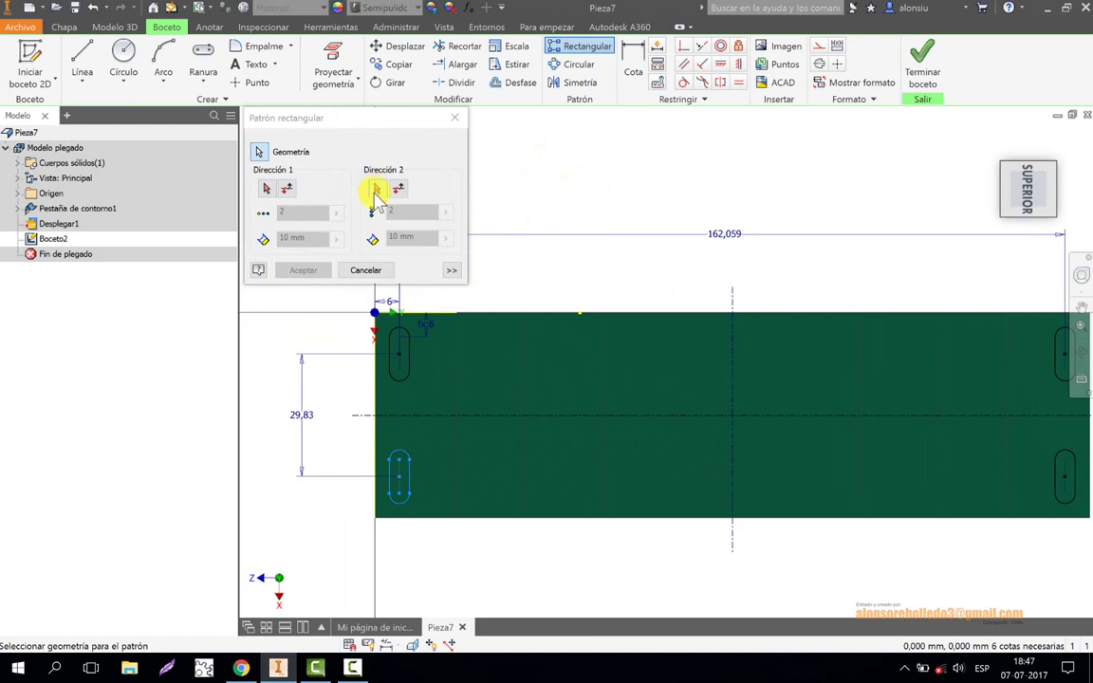
left_click(377, 189)
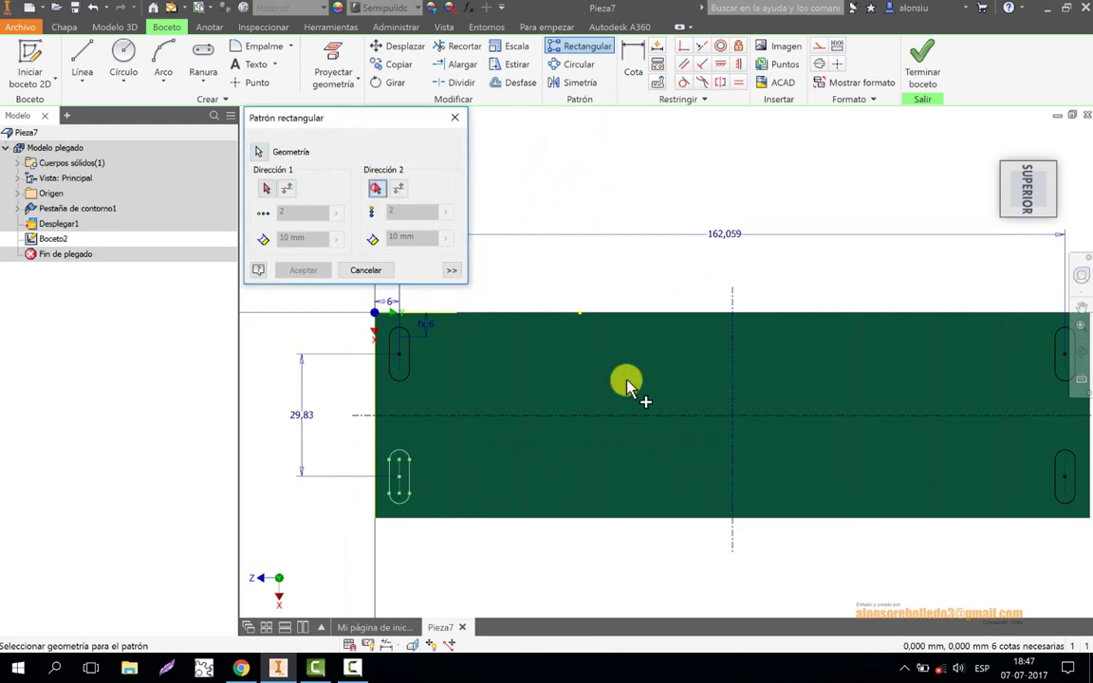
left_click(731, 399)
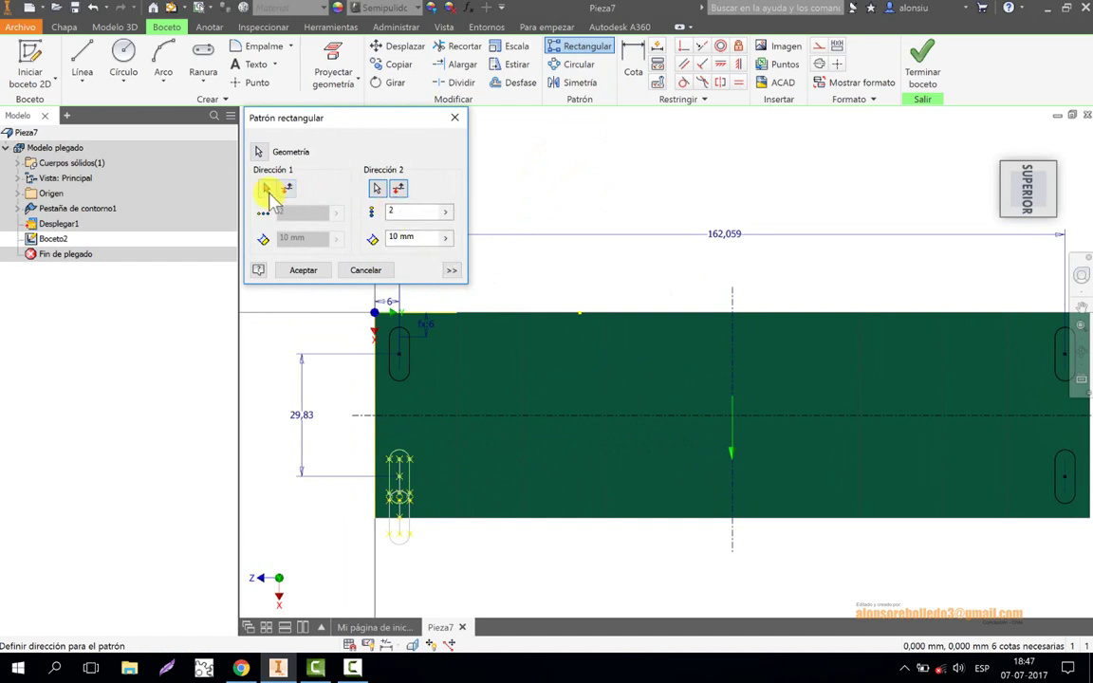
left_click(367, 270)
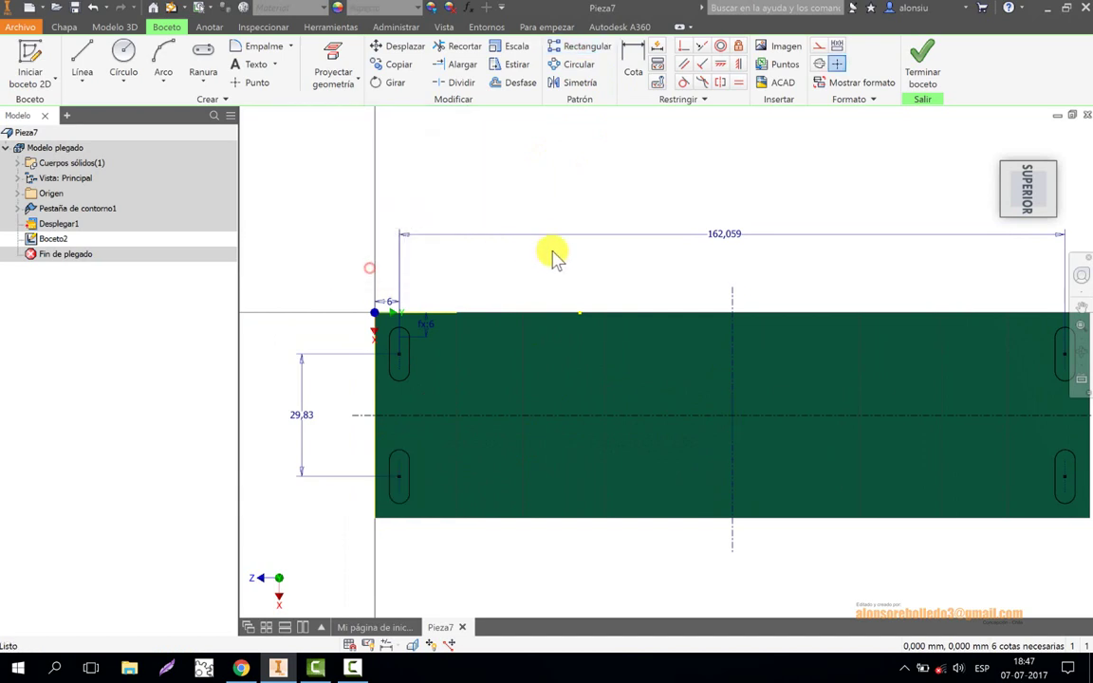
Start a rectangular pattern of the lower slot at the origin end along the horizontal centerline, with 18 occurrences.
left_click(583, 52)
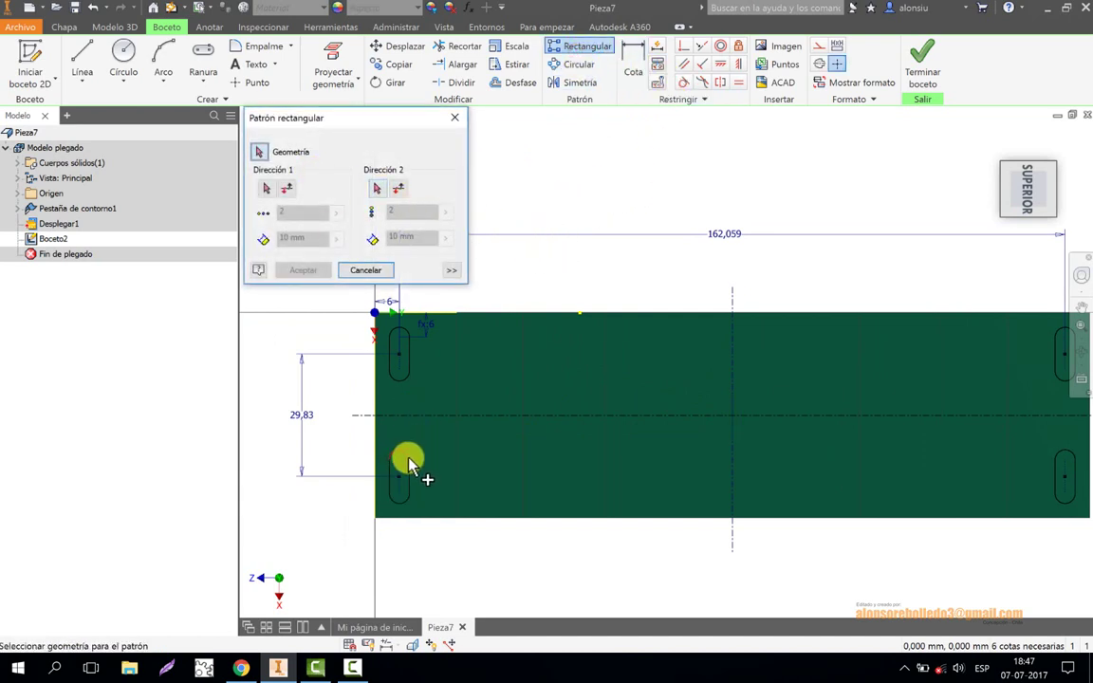
left_click(410, 498)
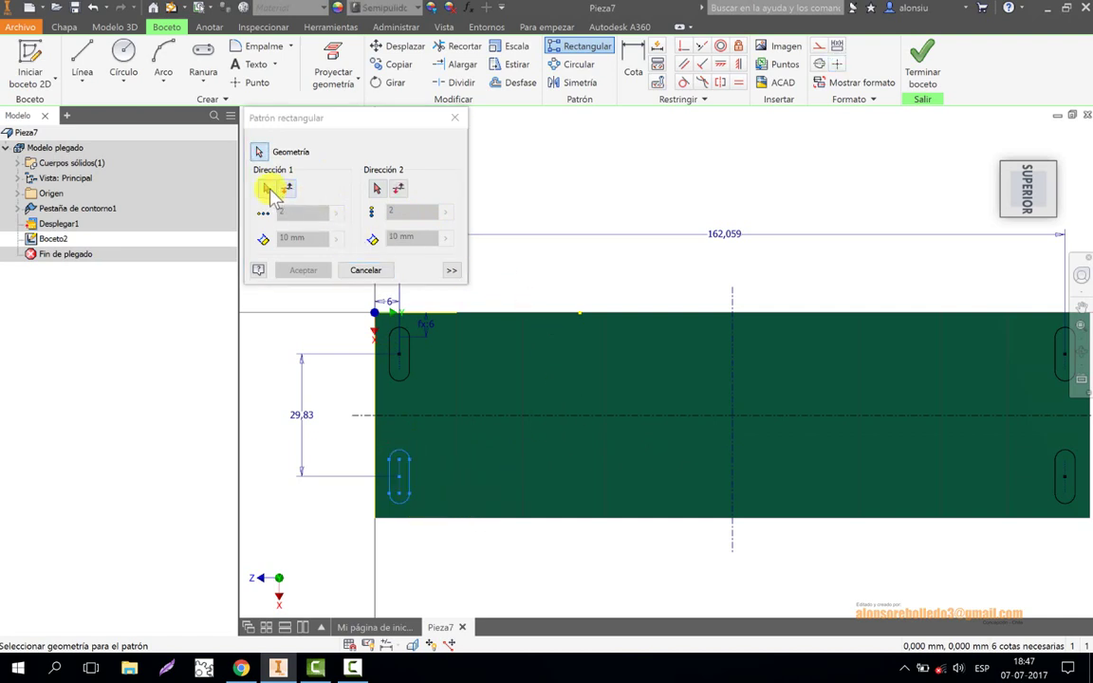
left_click(270, 190)
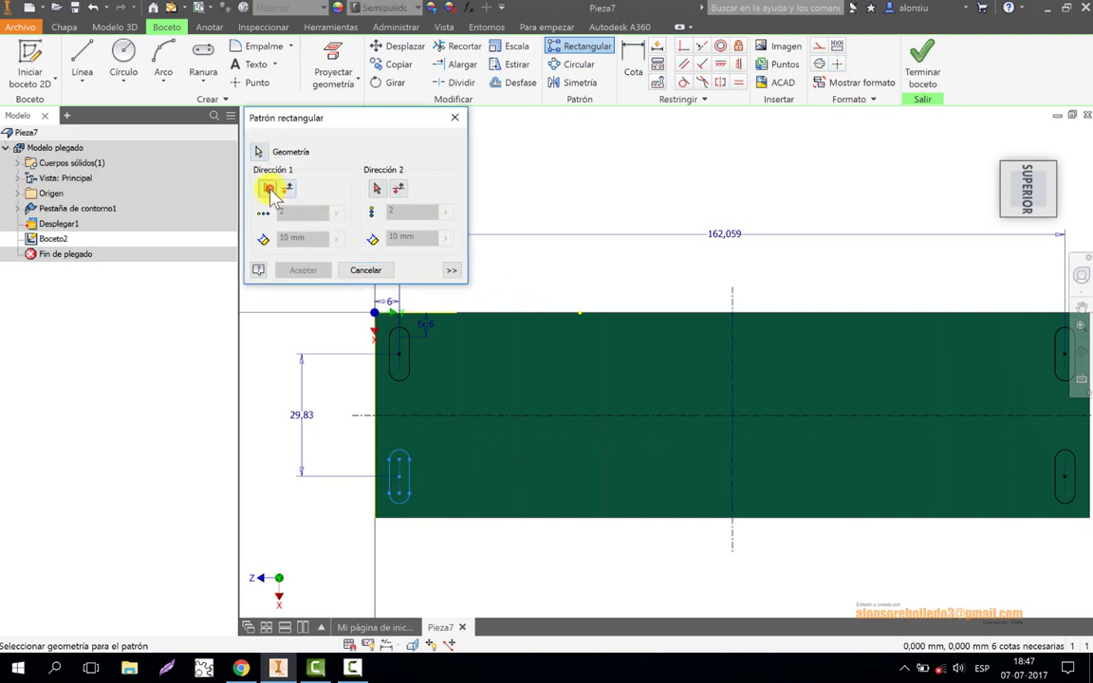
left_click(655, 416)
scroll(564, 390, "up", 3)
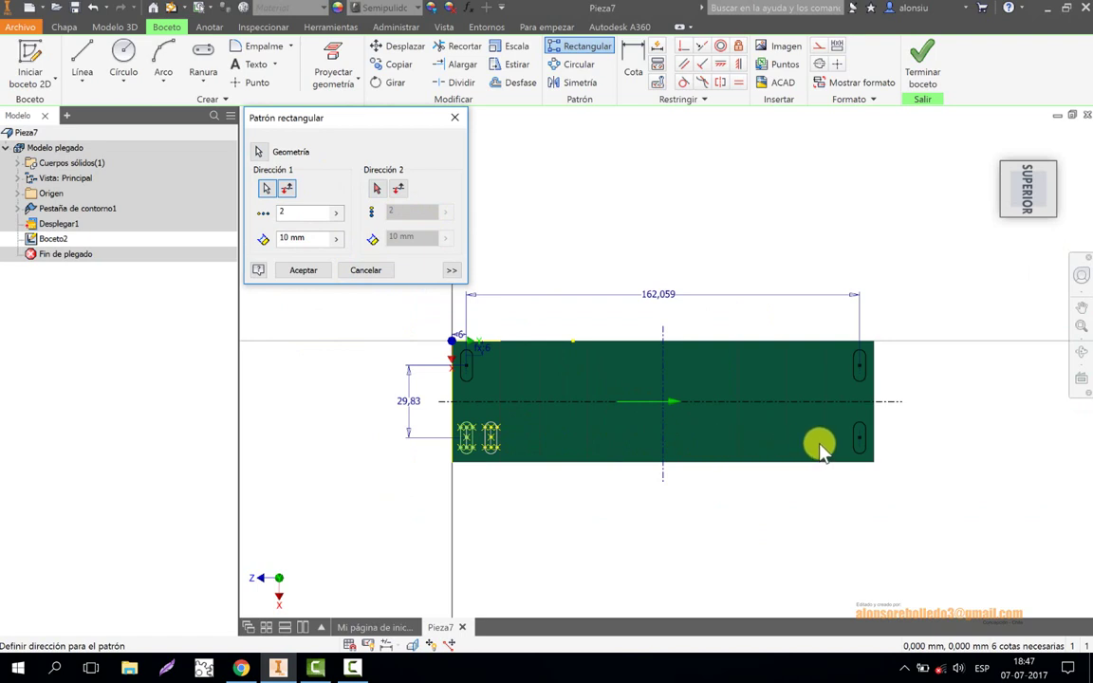
left_click(300, 211)
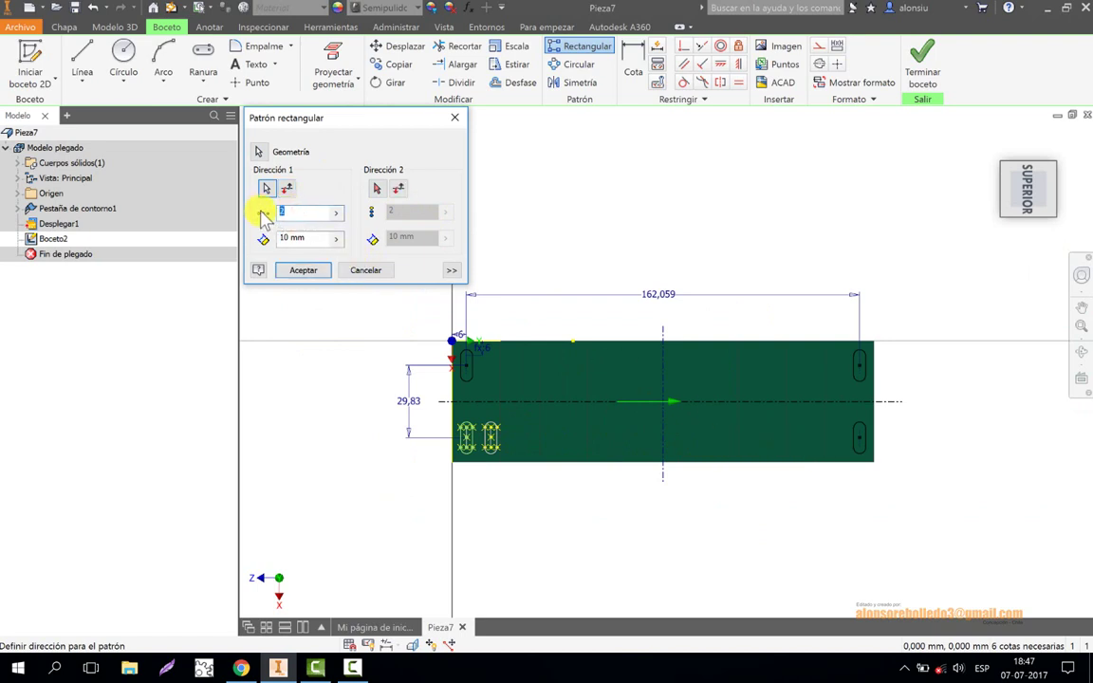
type("21")
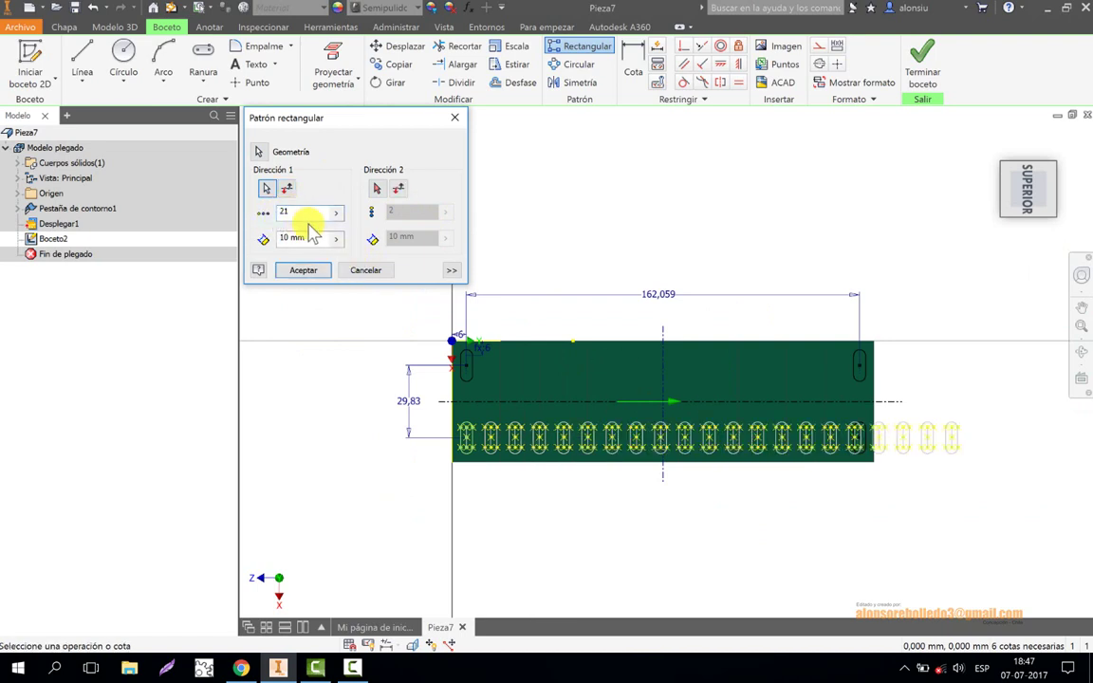
type("18")
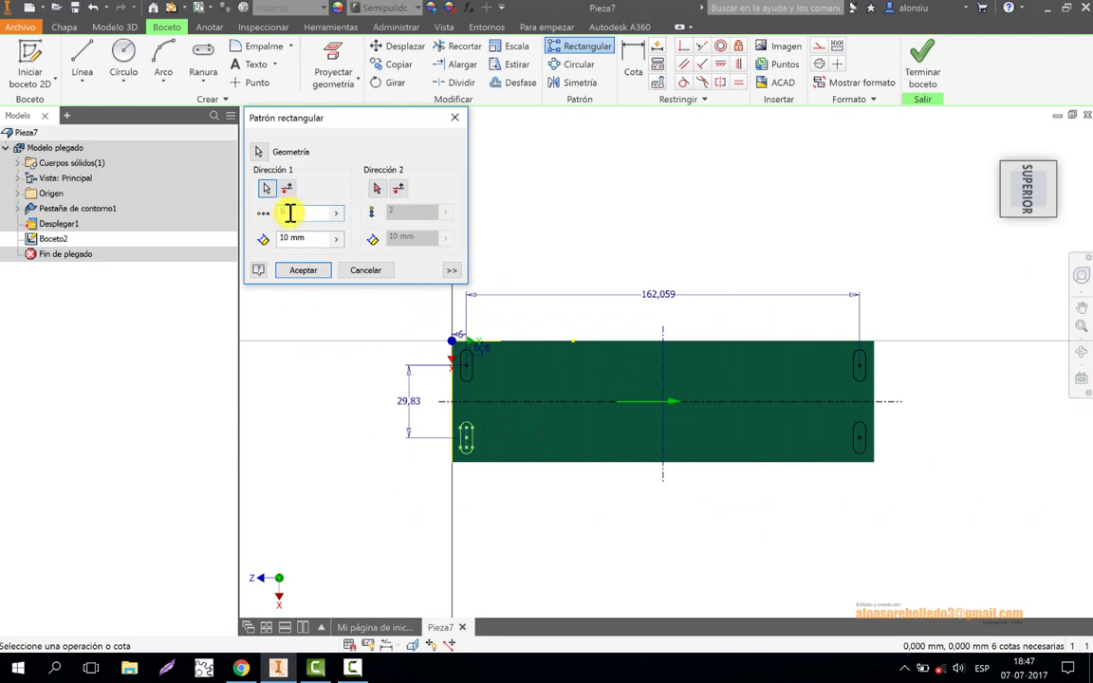
Set the first direction's spacing to d17/17 by referencing the horizontal distance dimension between the upper slots.
left_click(311, 237)
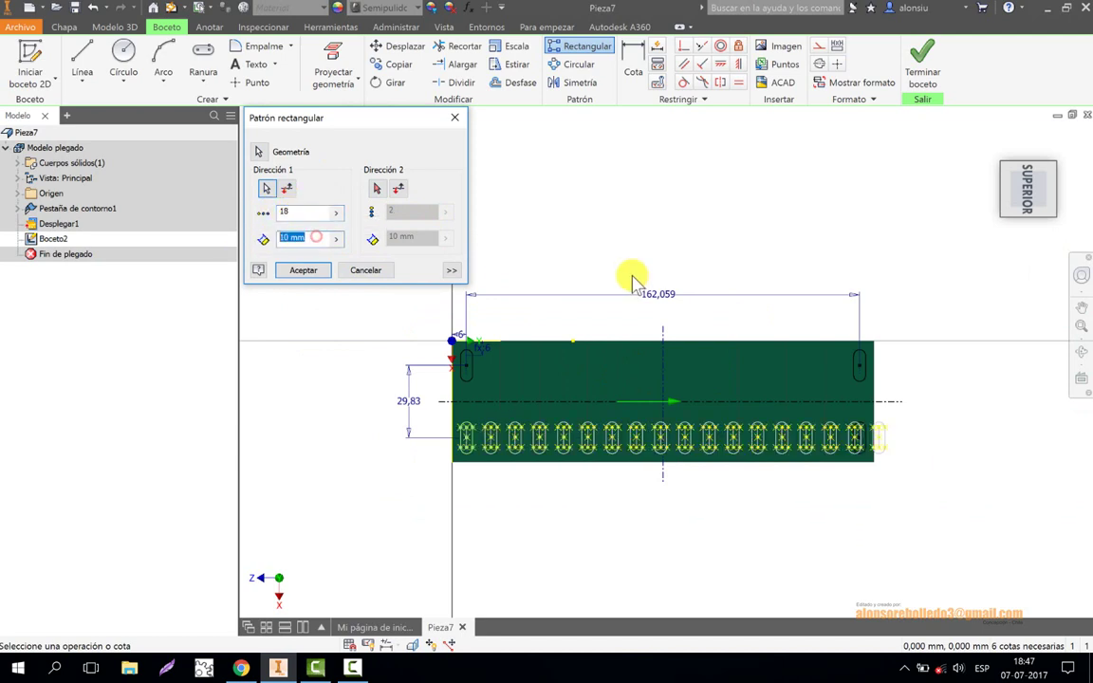
left_click(656, 294)
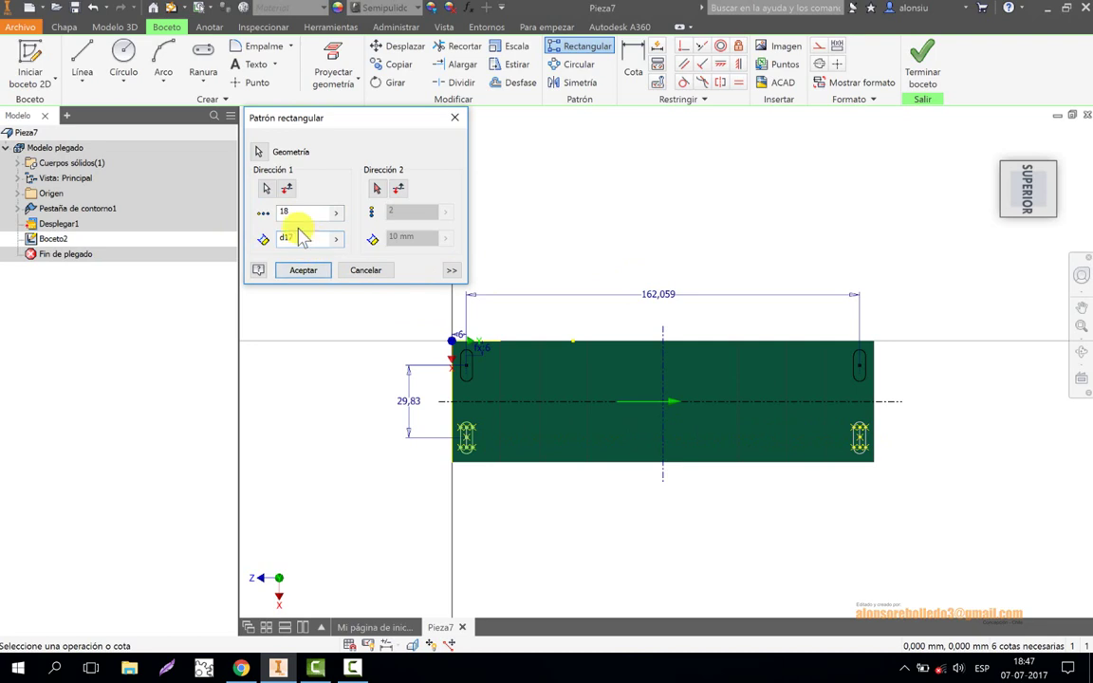
type("/")
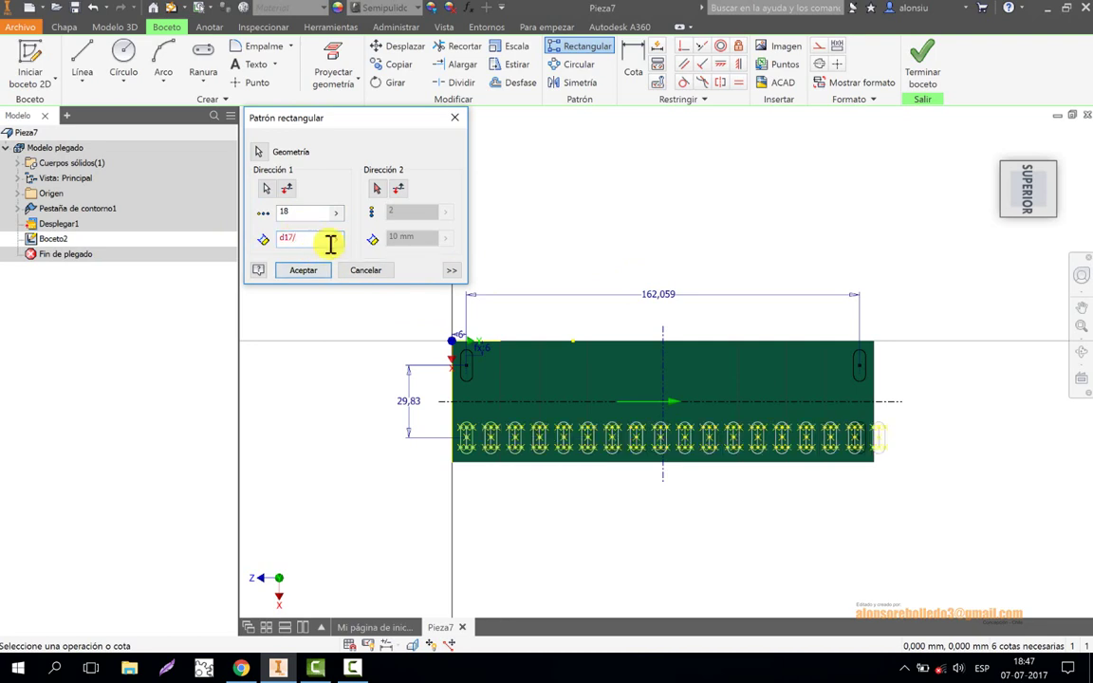
type("17")
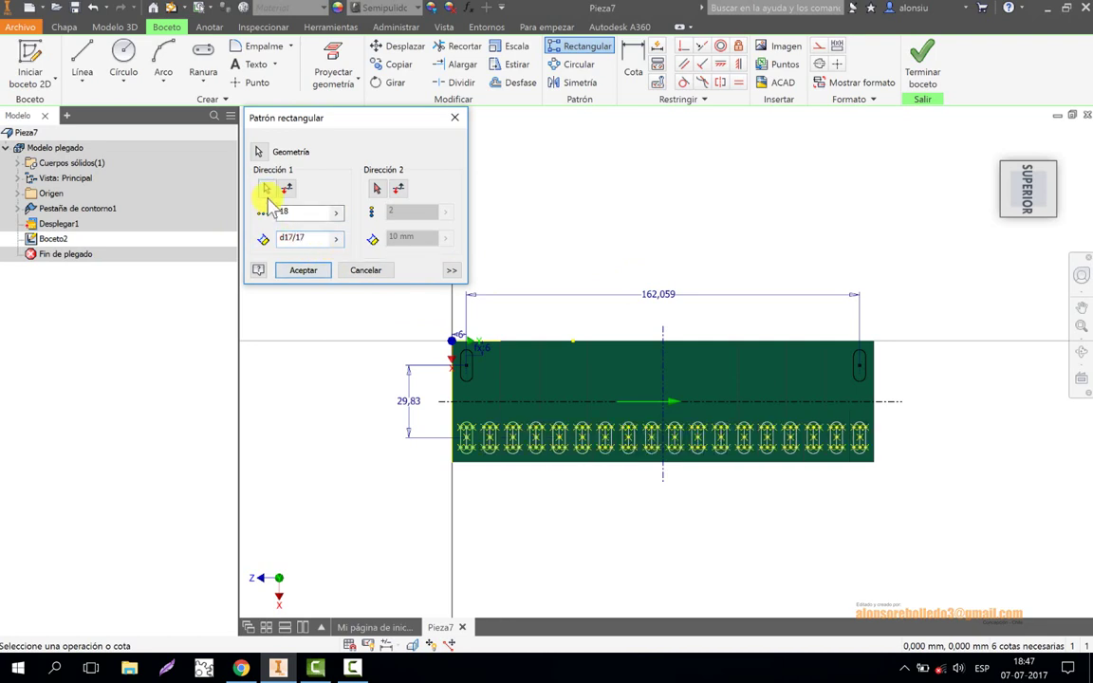
Add a flipped second direction along the vertical centerline with 2 rows spaced by the vertical slot dimension d18, create the pattern and finish the sketch.
scroll(537, 341, "up", 3)
scroll(537, 344, "down", 2)
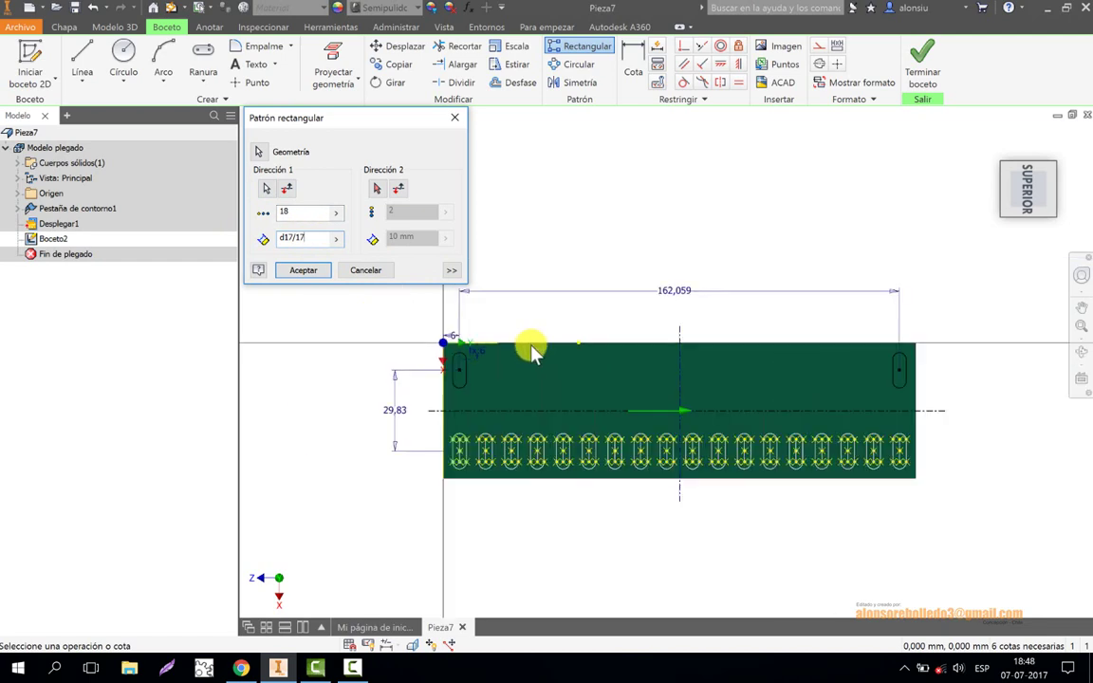
left_click(377, 189)
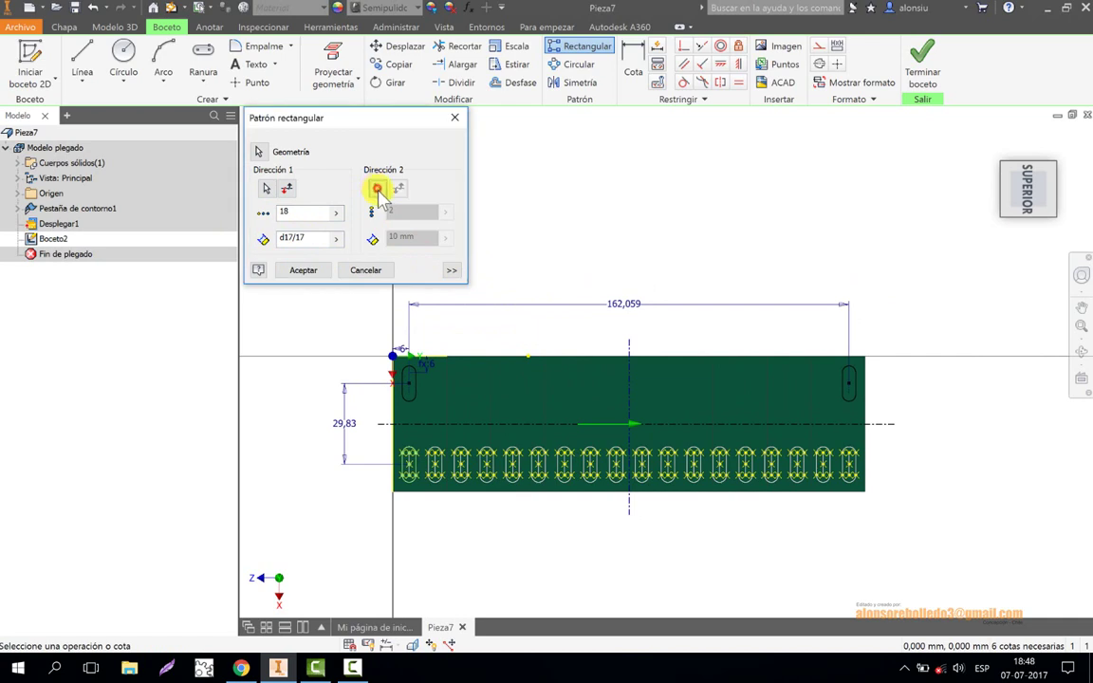
left_click(631, 380)
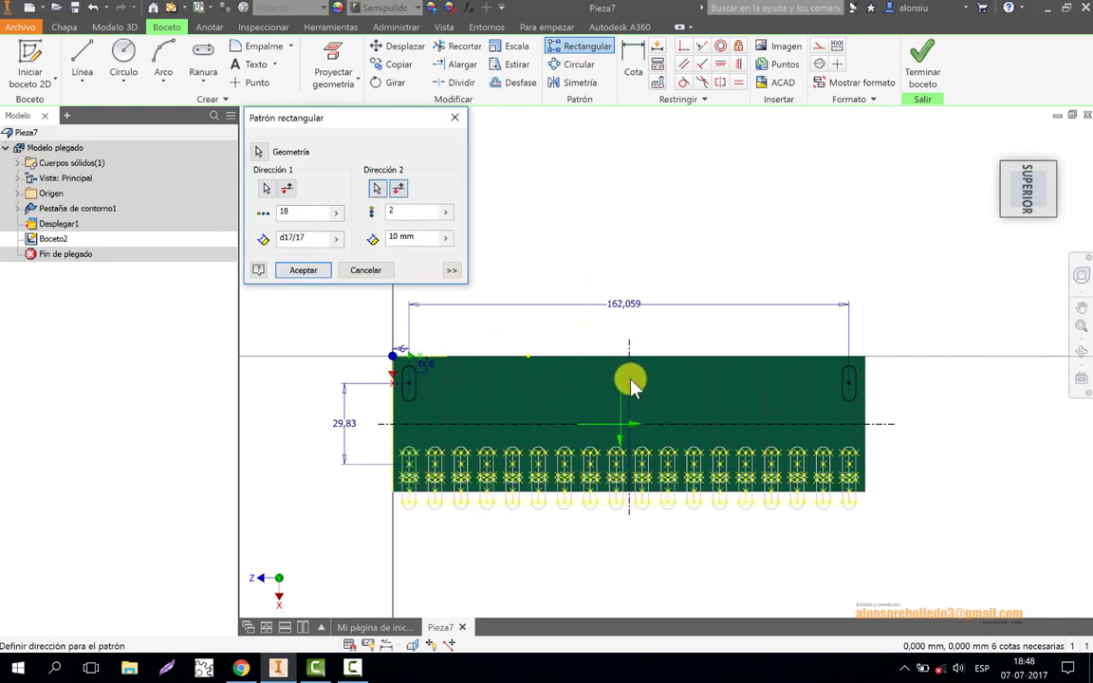
left_click(398, 190)
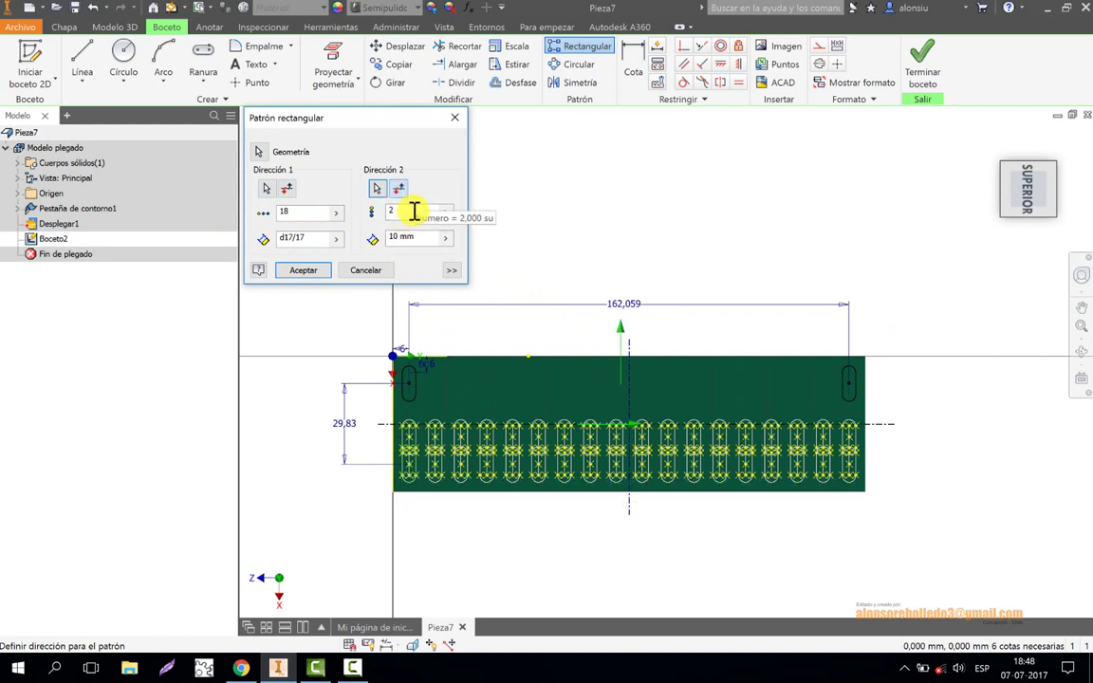
left_click(344, 425)
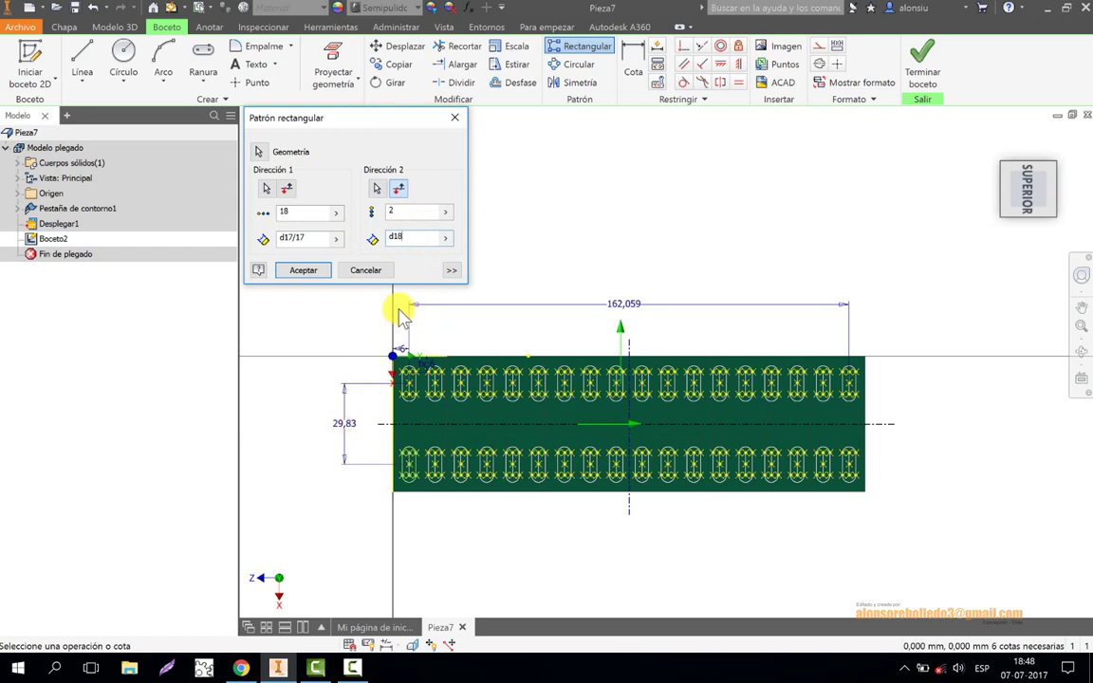
left_click(306, 271)
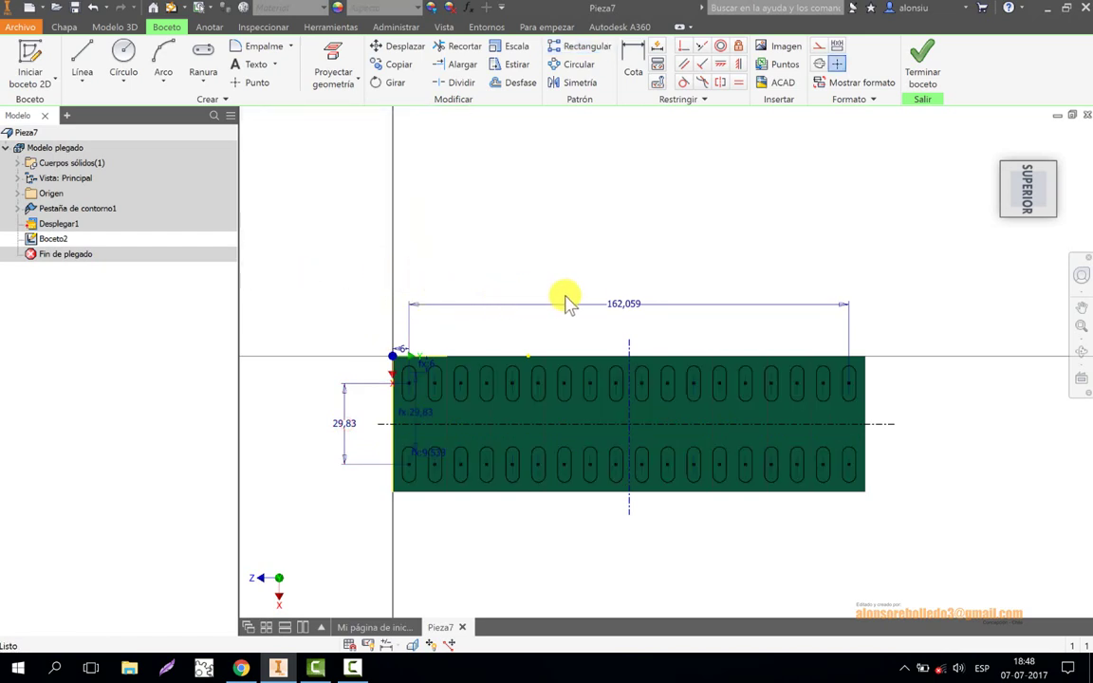
left_click(920, 81)
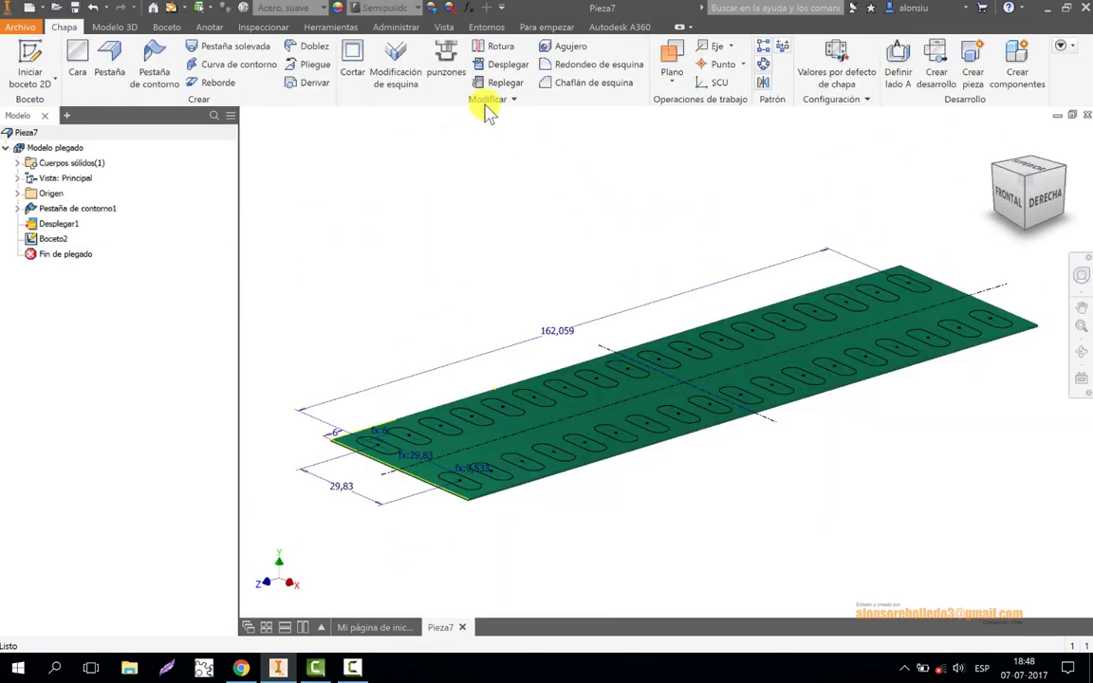
Cut all the slot profiles in both rows through the sheet, using the distance extent set to the thickness parameter Grosor.
left_click(353, 65)
left_click(404, 444)
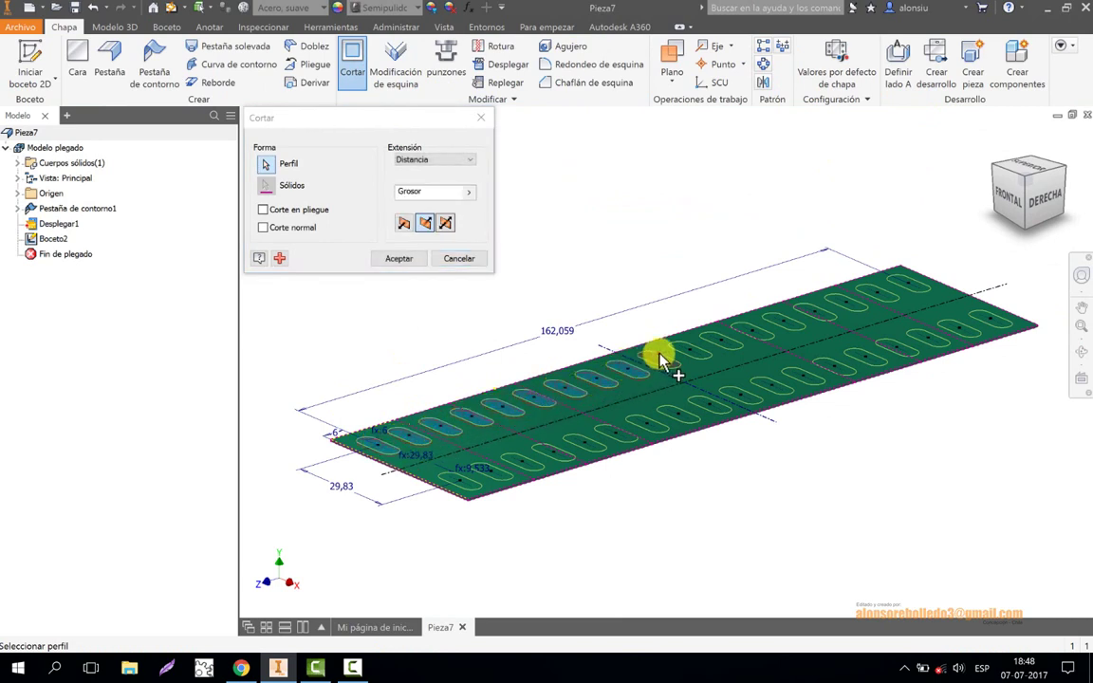
left_click(813, 313)
left_click(845, 304)
left_click(875, 293)
left_click(907, 283)
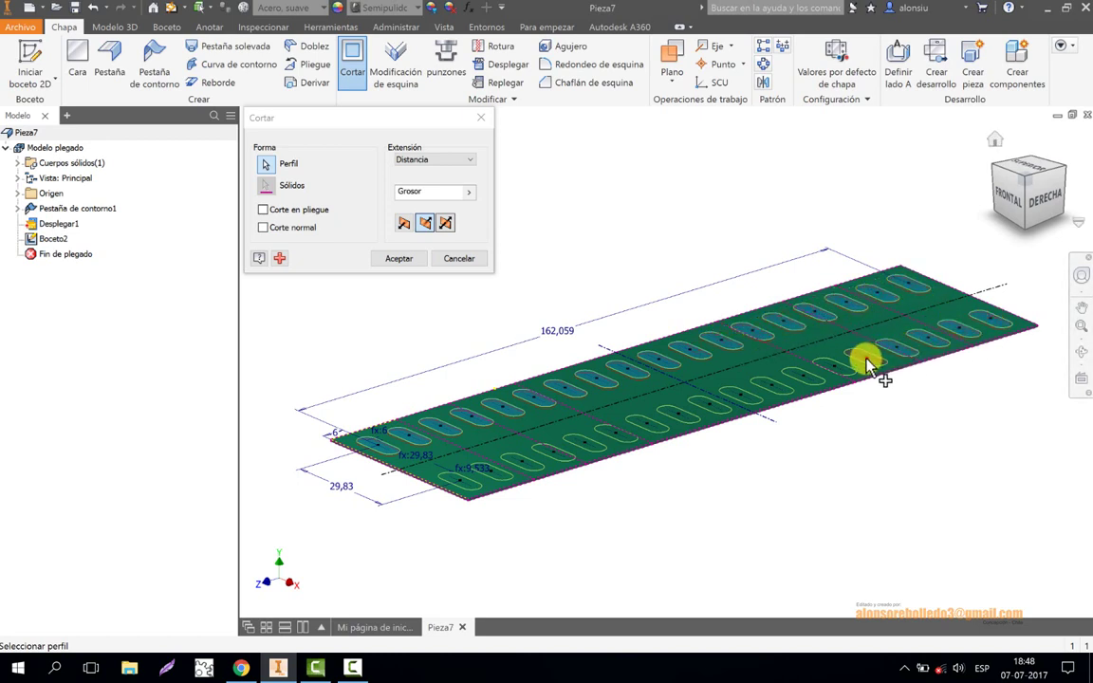
left_click(707, 411)
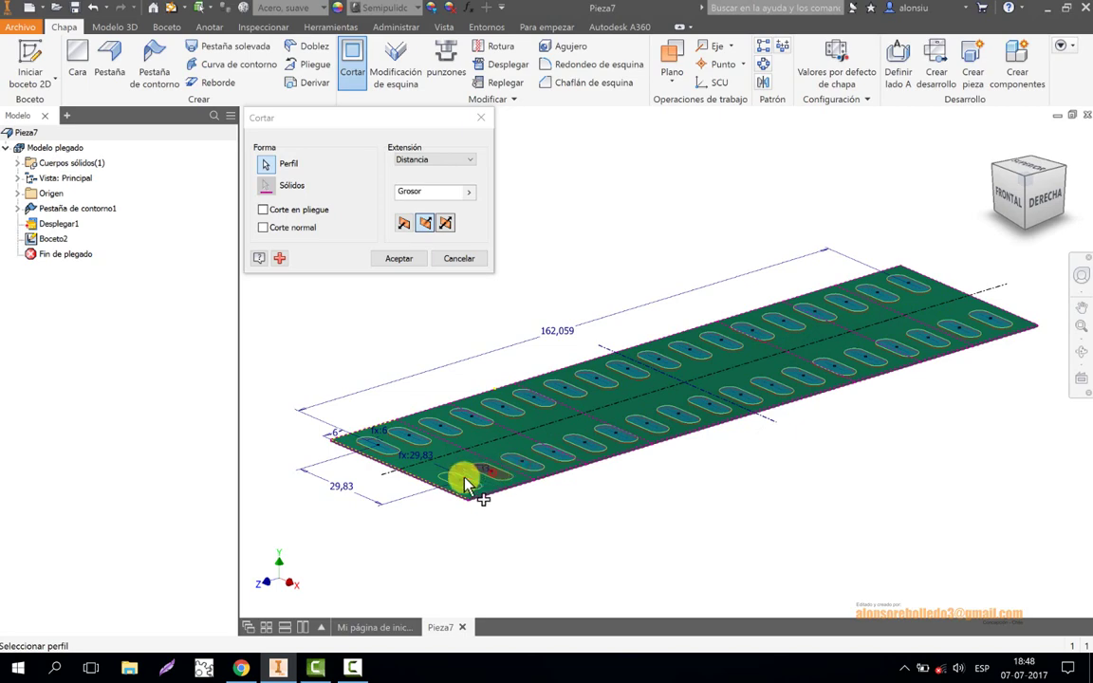
left_click(406, 261)
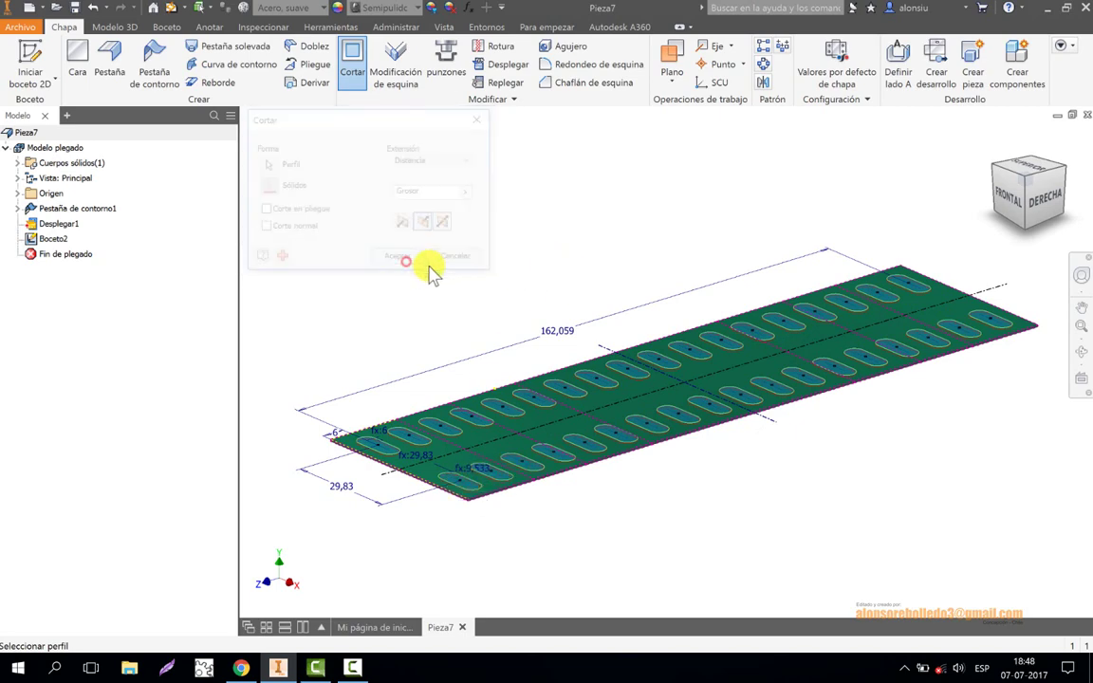
Refold the slotted flat sheet, using the end face nearest the origin as stationary reference and selecting all three bends.
left_click(1081, 352)
left_click_drag(673, 327, 529, 241)
key("Escape")
middle_click_drag(566, 239, 465, 152)
left_click(495, 87)
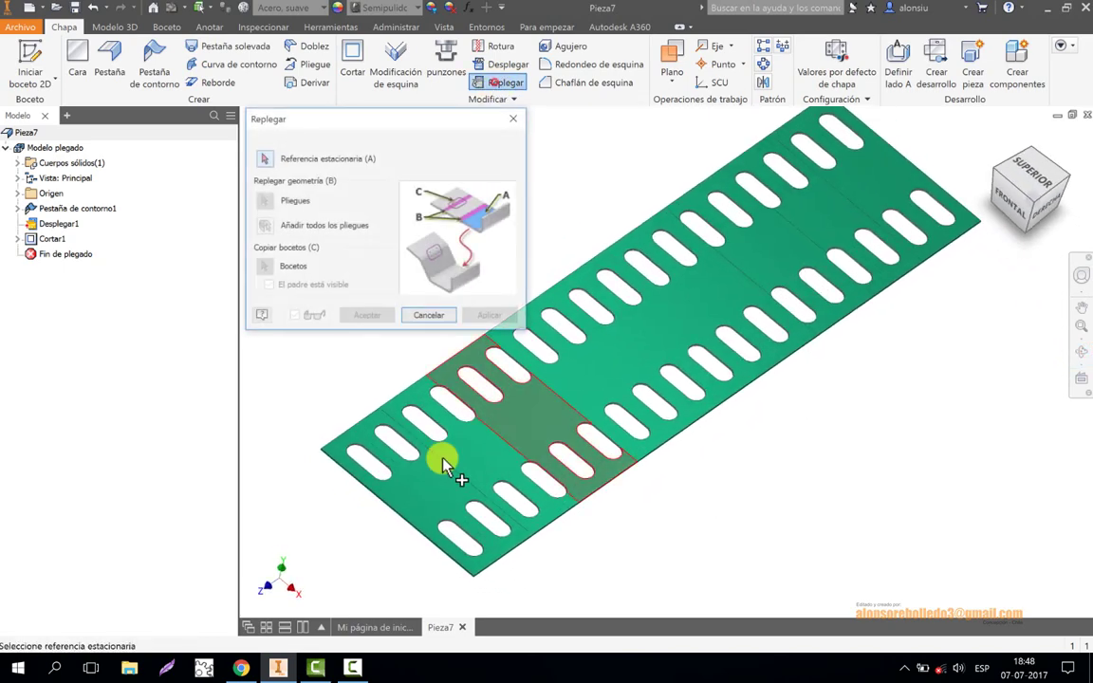
left_click(453, 482)
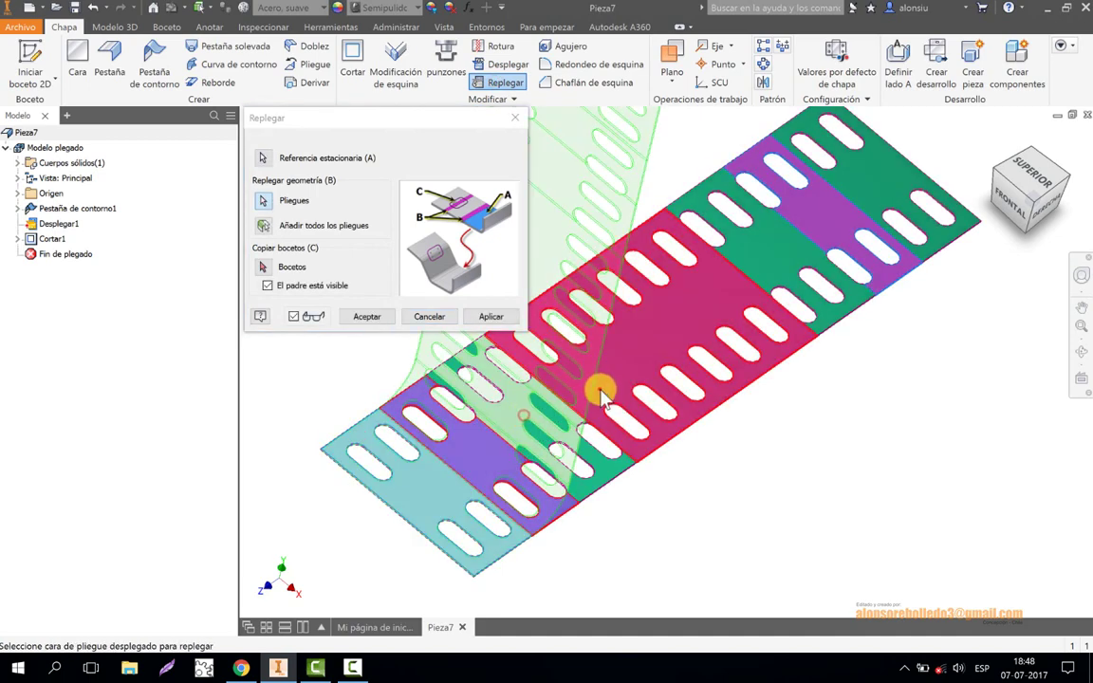
left_click(741, 267)
left_click(841, 208)
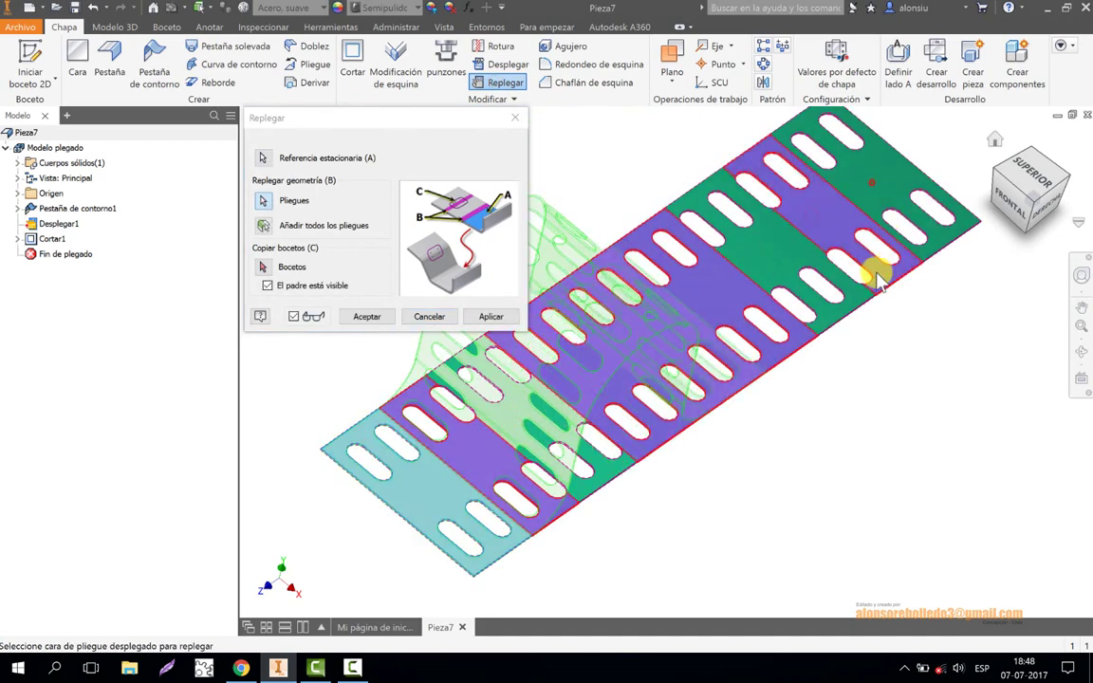
left_click(459, 323)
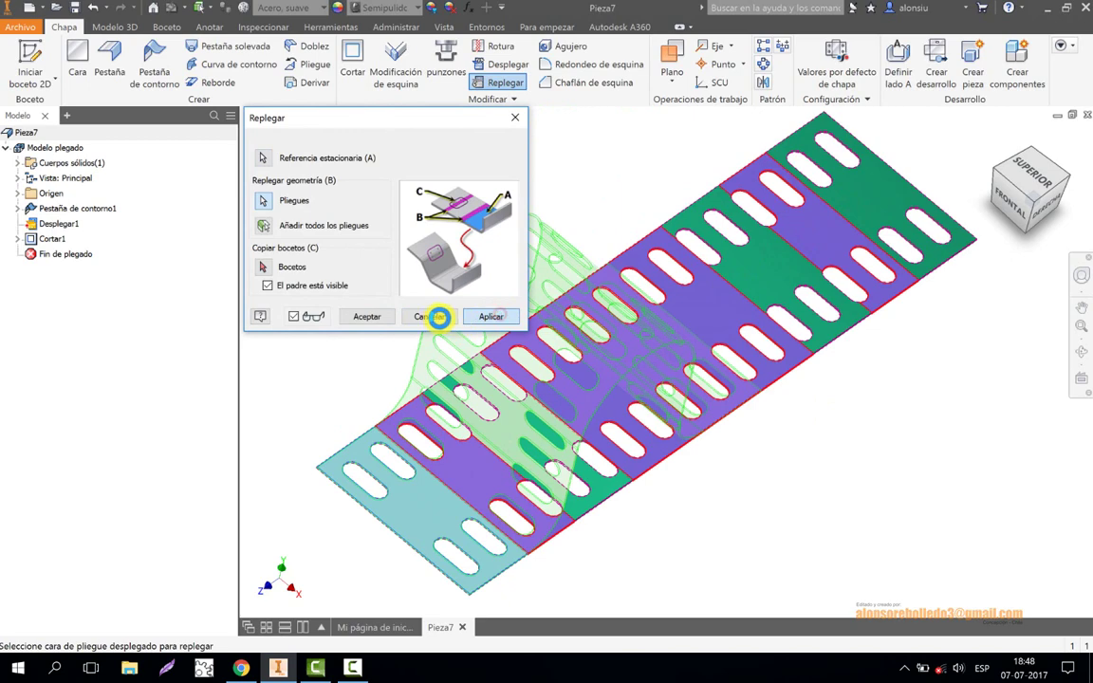
left_click(439, 317)
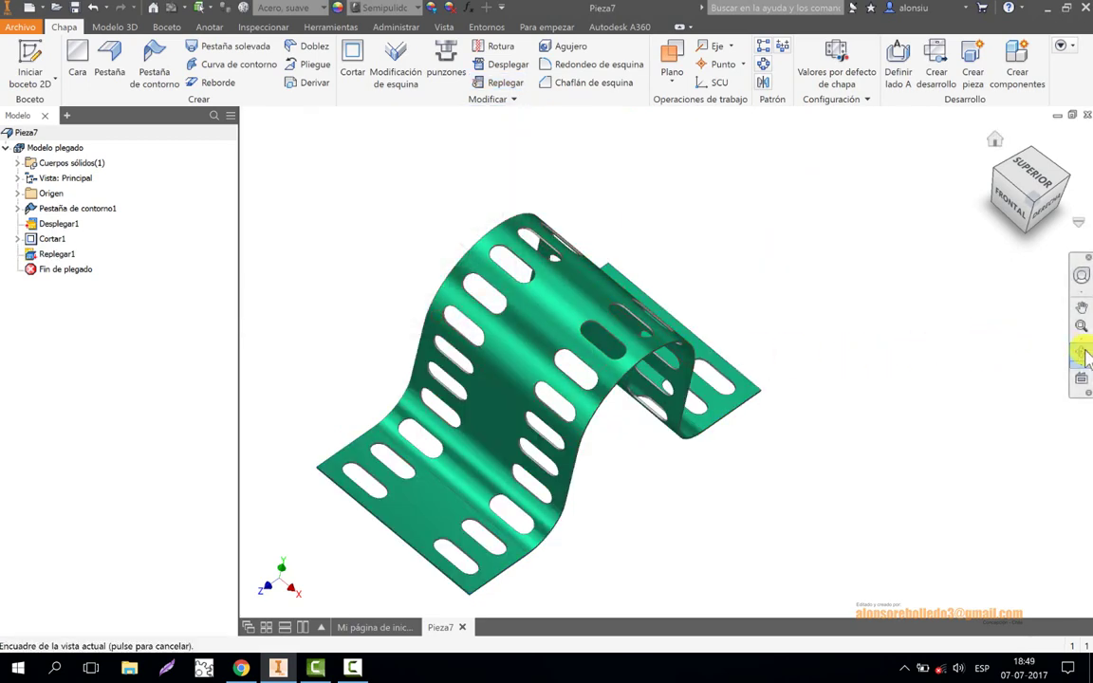
Create the part's flat pattern, view its bend order annotation and return to the folded part.
left_click(1083, 354)
left_click_drag(623, 371, 513, 312)
right_click(417, 212)
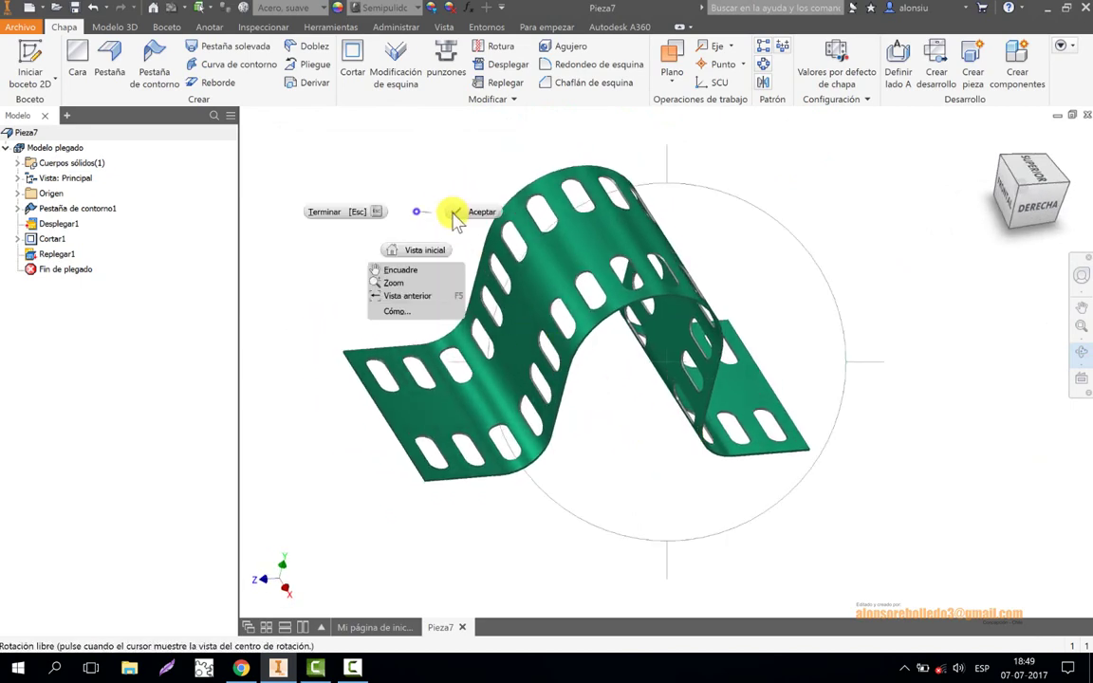
left_click(455, 216)
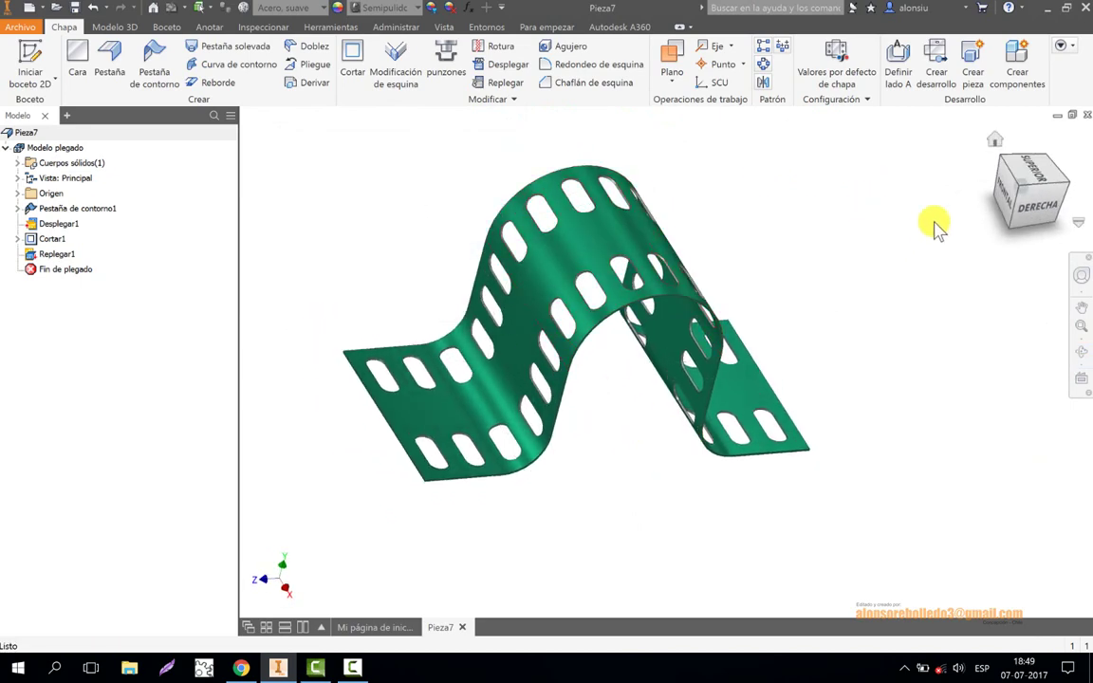
left_click(936, 68)
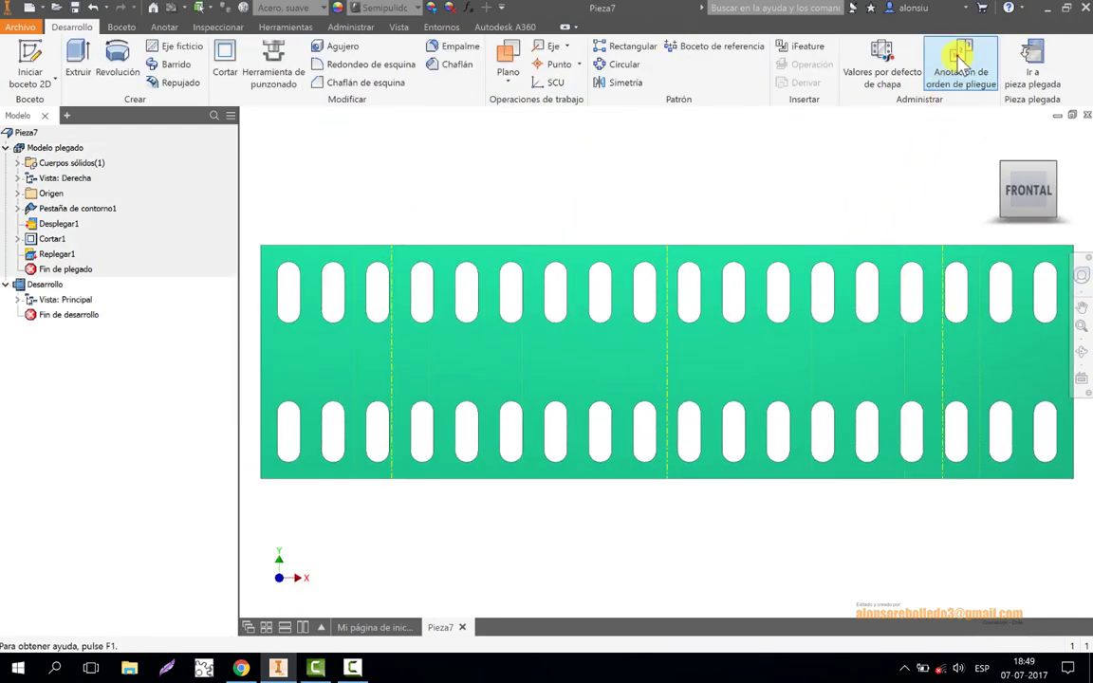
left_click(960, 65)
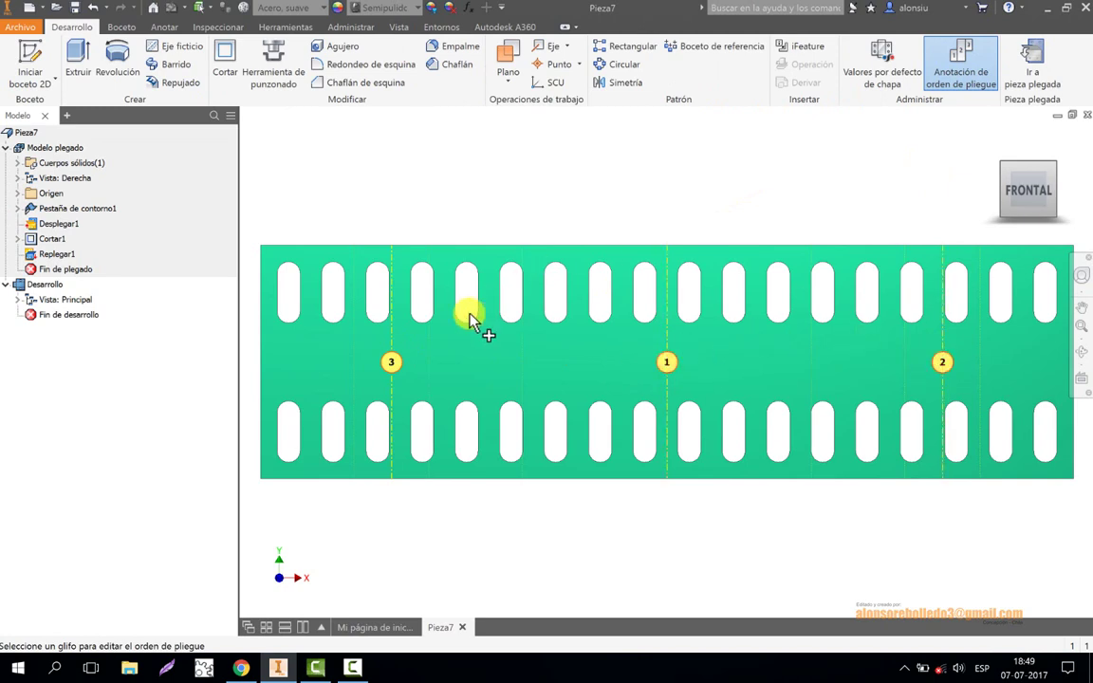
left_click(1040, 59)
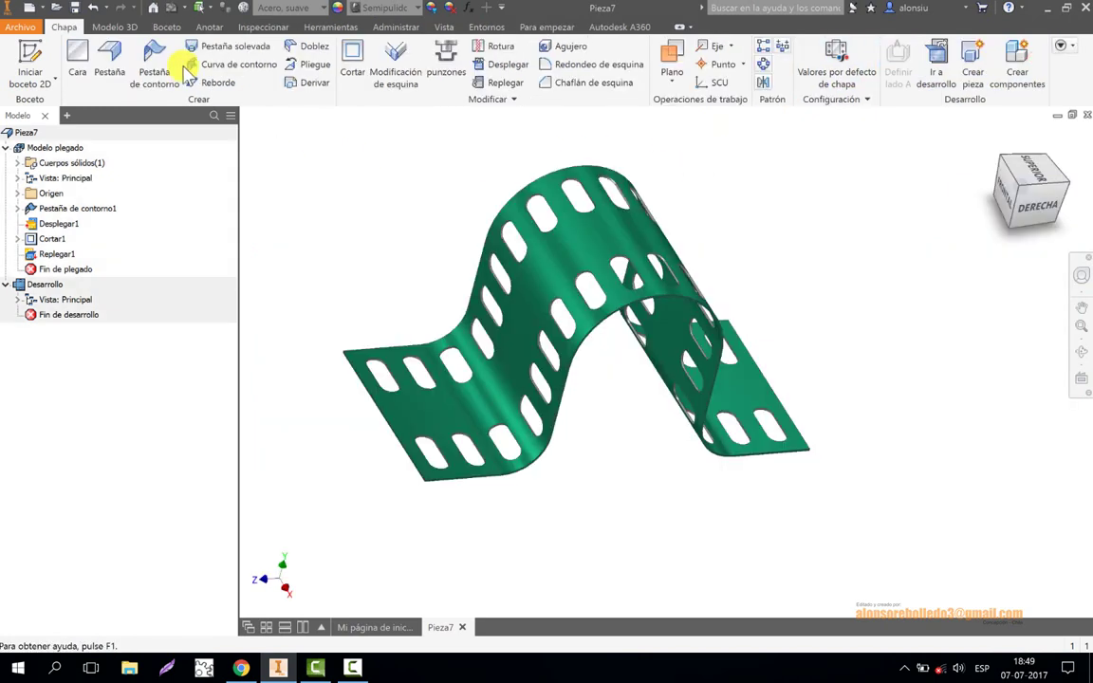
Save the part to the desktop (Escritorio) as SHEET METAL PIEZA MIXTA.
left_click(73, 8)
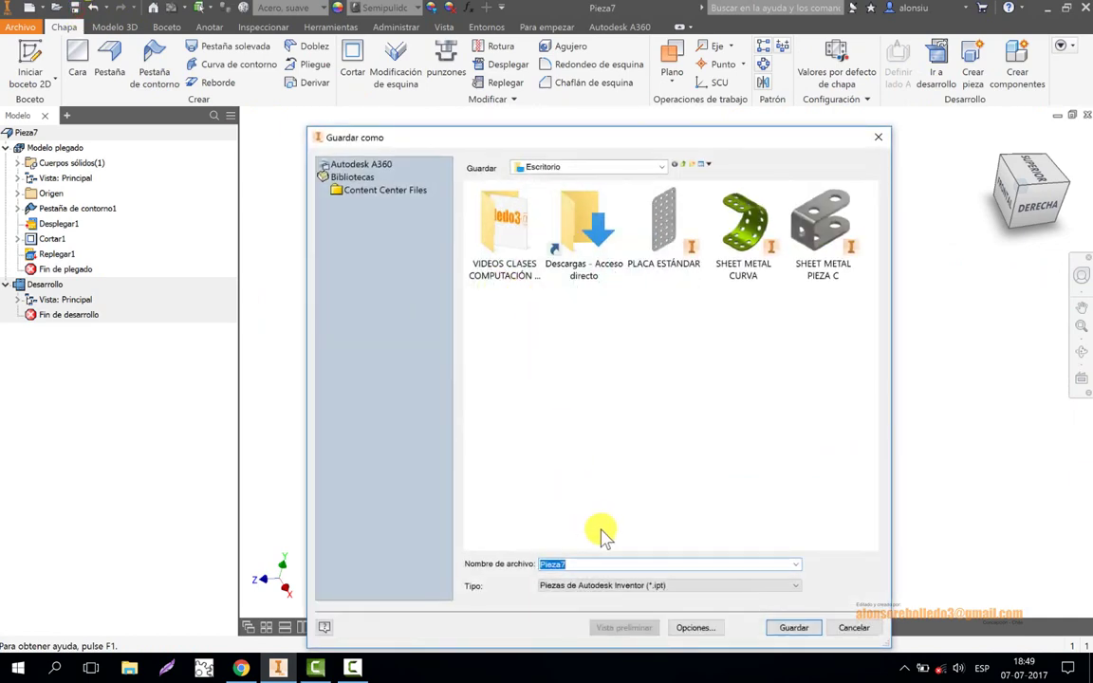
type("SHEER")
key("BackSpace")
type("T MET")
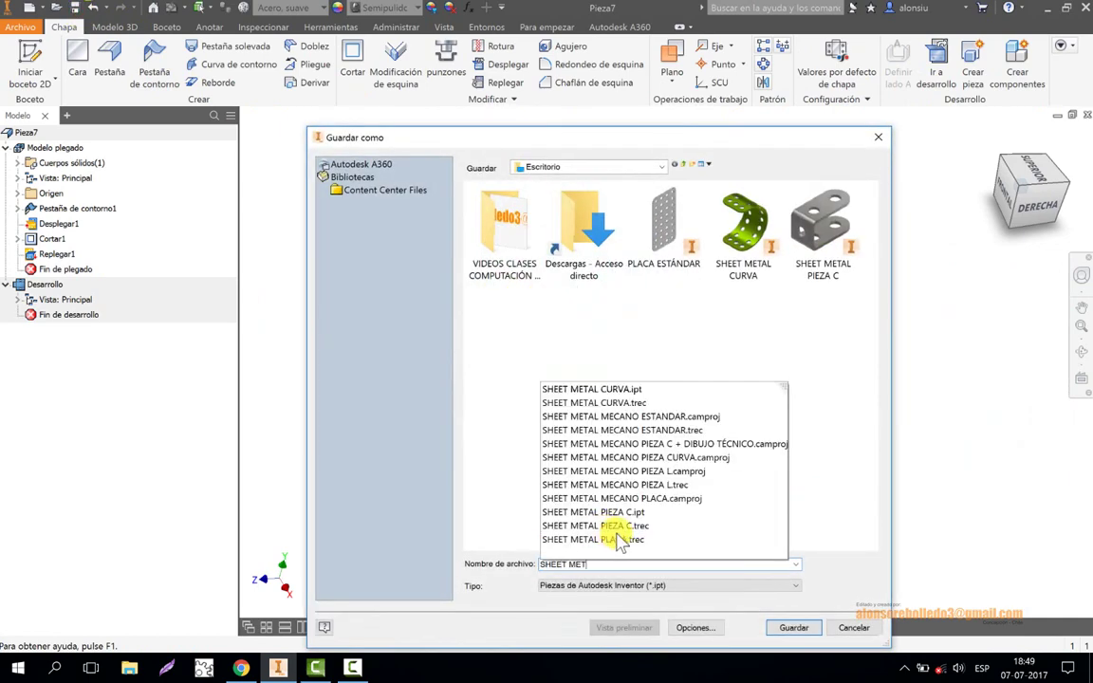
type("AL PIEZA")
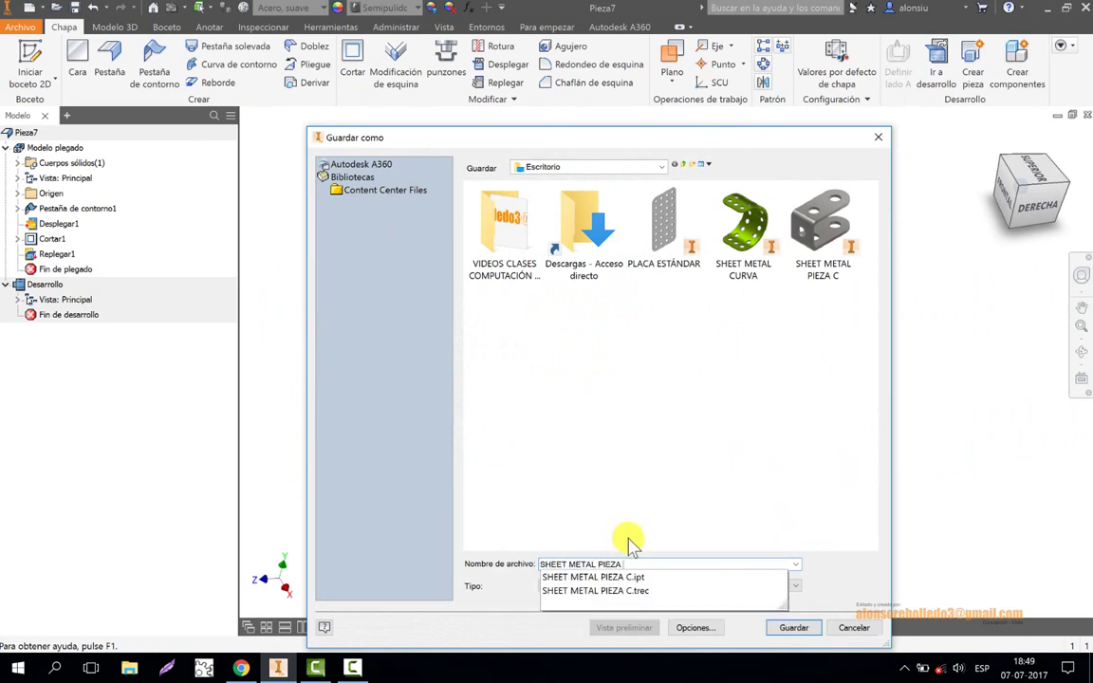
type(" MIXTA")
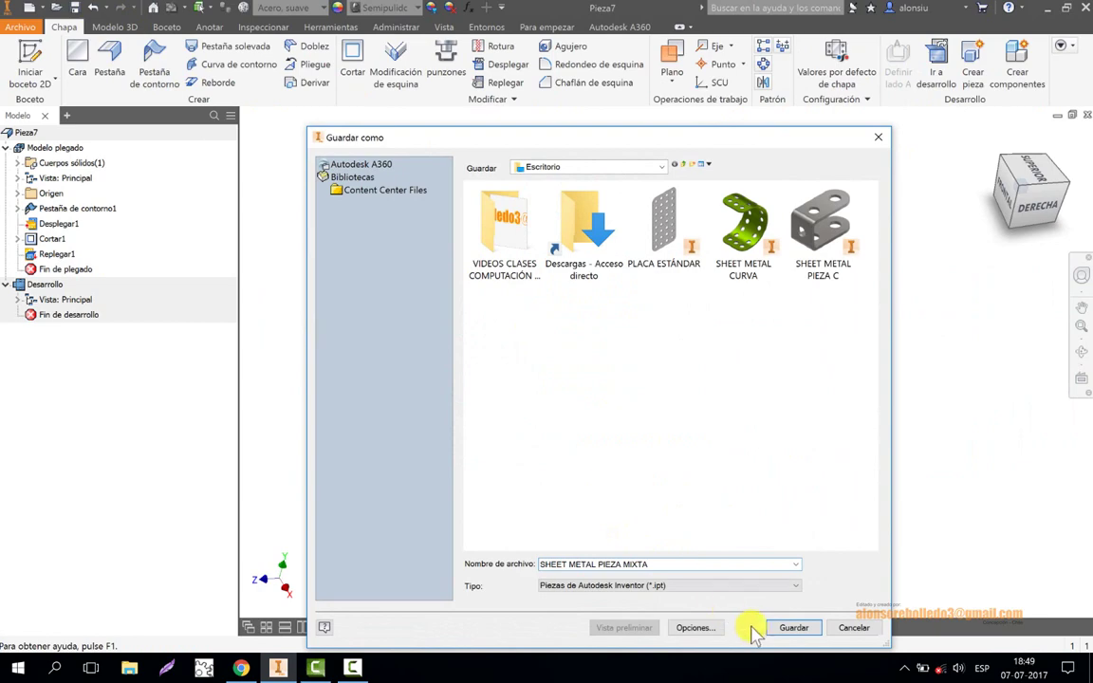
left_click(787, 628)
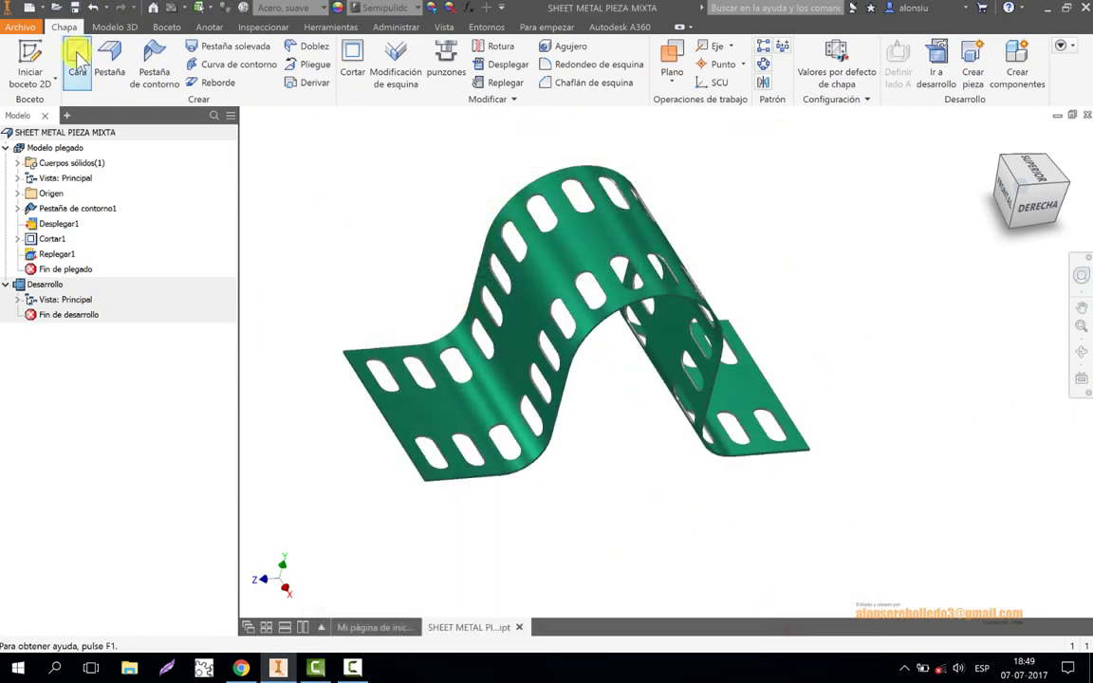
Create a new drawing and start a base view of SHEET METAL PIEZA MIXTA.ipt showing its flat pattern (Desarrollo).
left_click(39, 8)
left_click(60, 76)
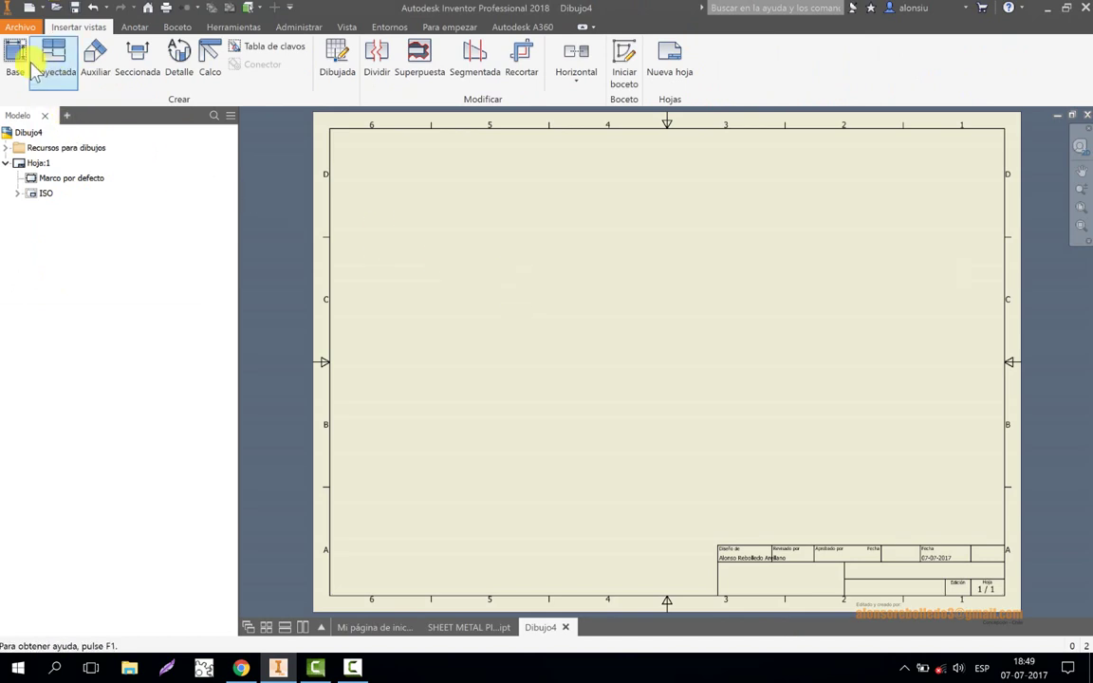
left_click(21, 62)
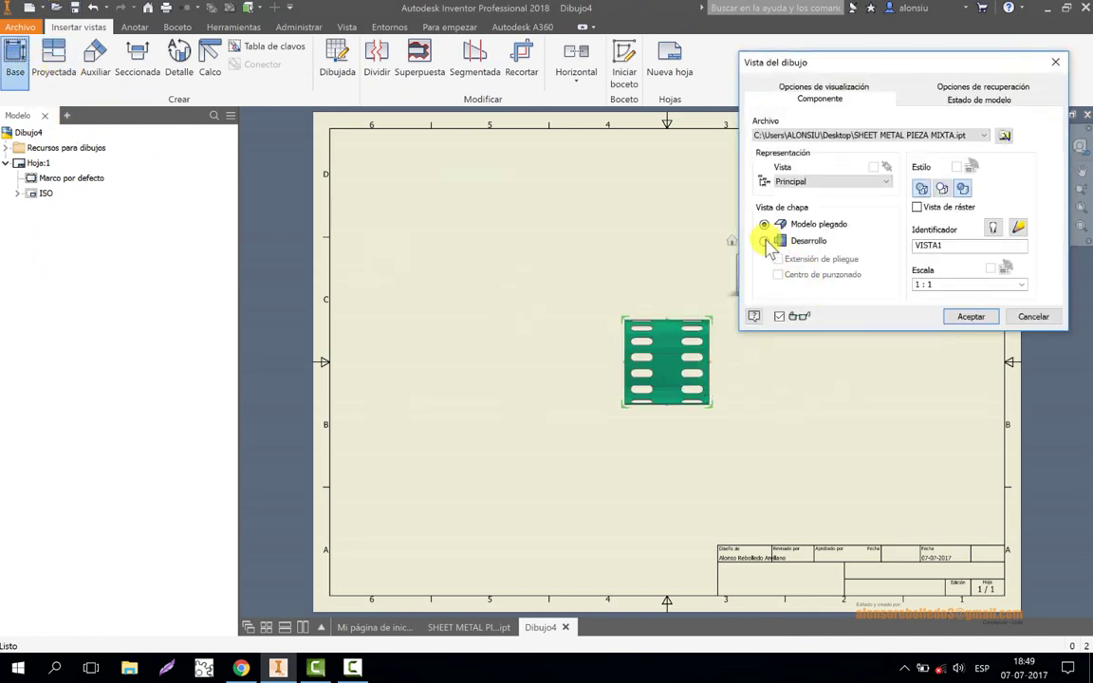
left_click(764, 241)
left_click_drag(653, 351, 500, 329)
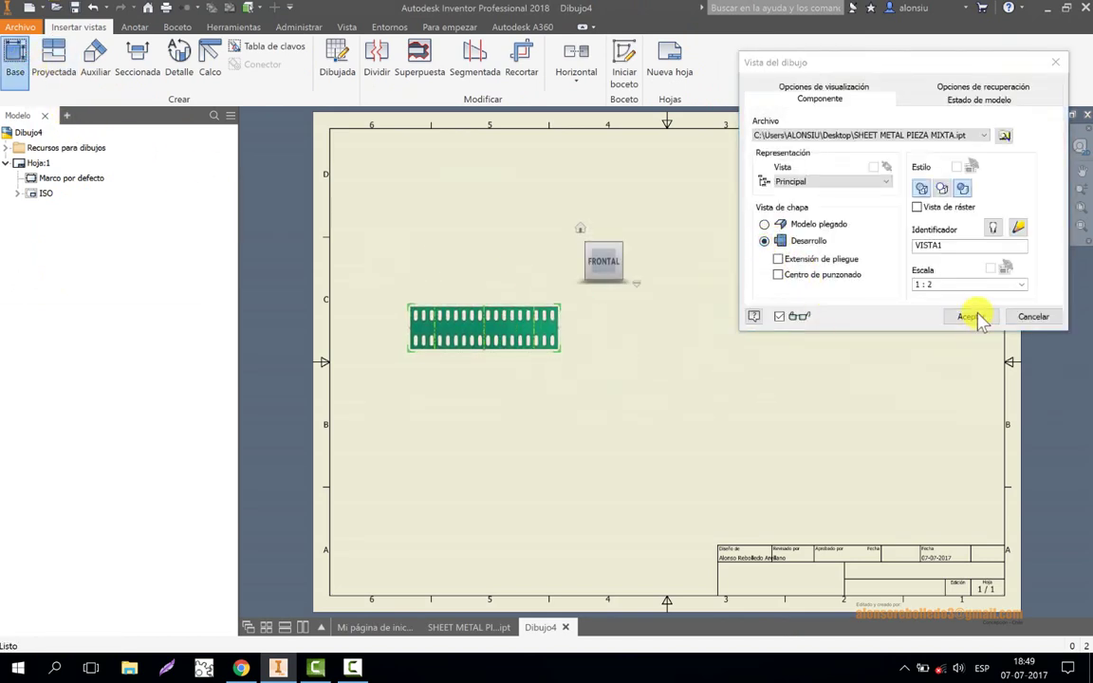
Try scales 3:1 and 2:1 for the flat pattern base view.
left_click(1022, 285)
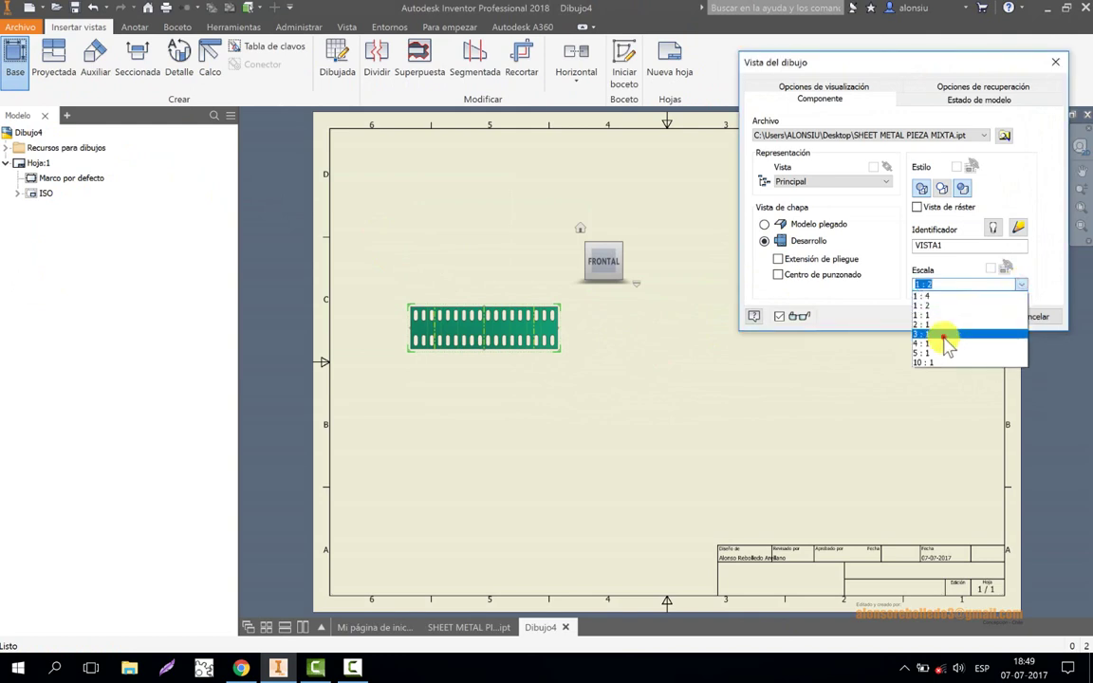
left_click(944, 336)
left_click(1021, 286)
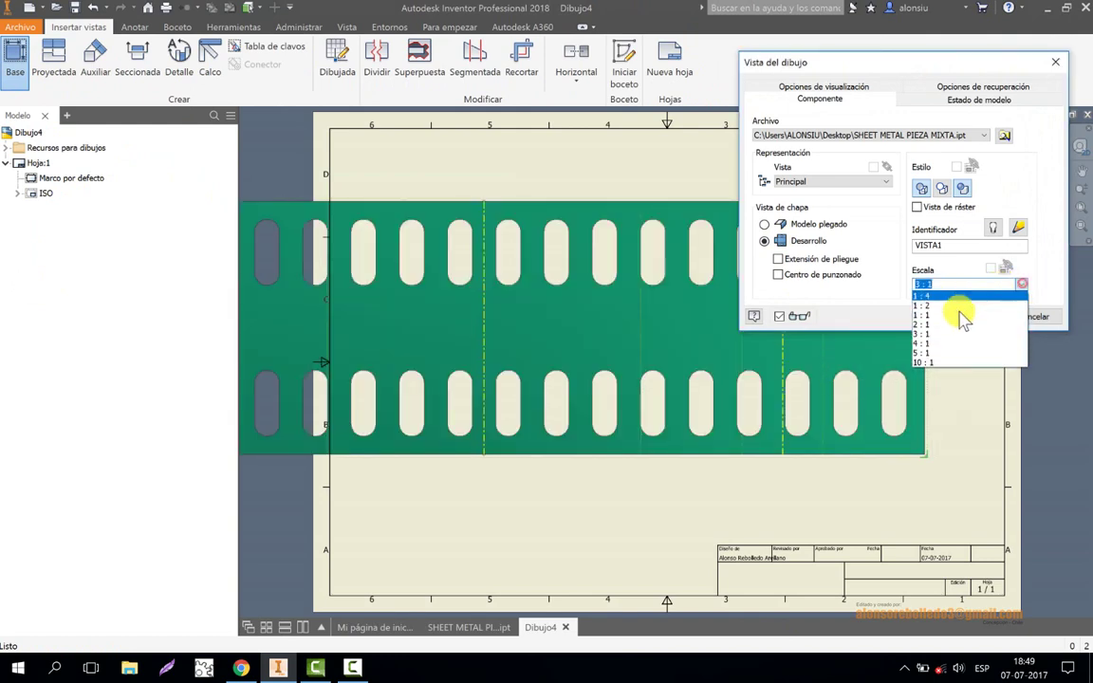
left_click(949, 325)
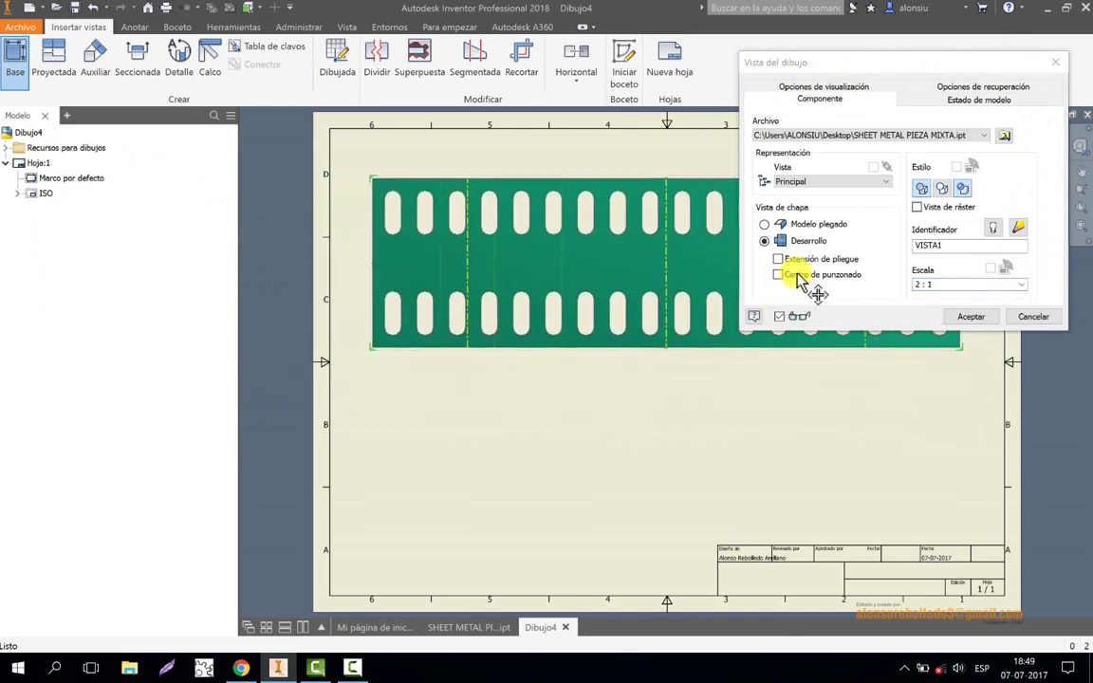
Set the base view's scale to 1:1 and place it in the left half of the sheet at mid-height.
left_click(983, 284)
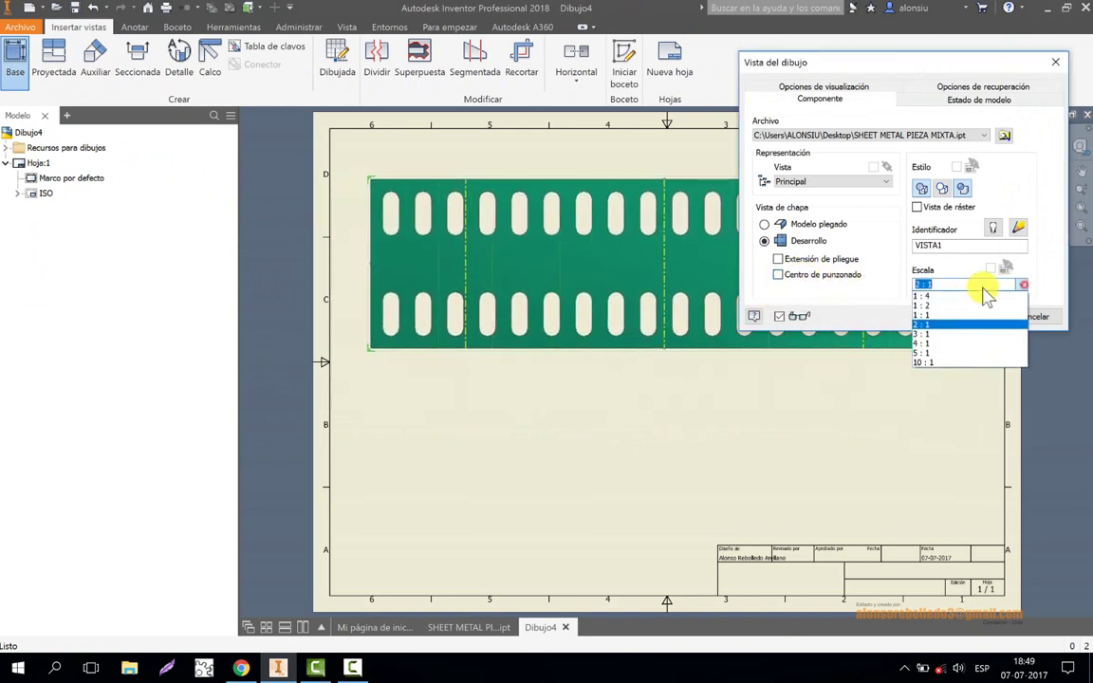
left_click(967, 315)
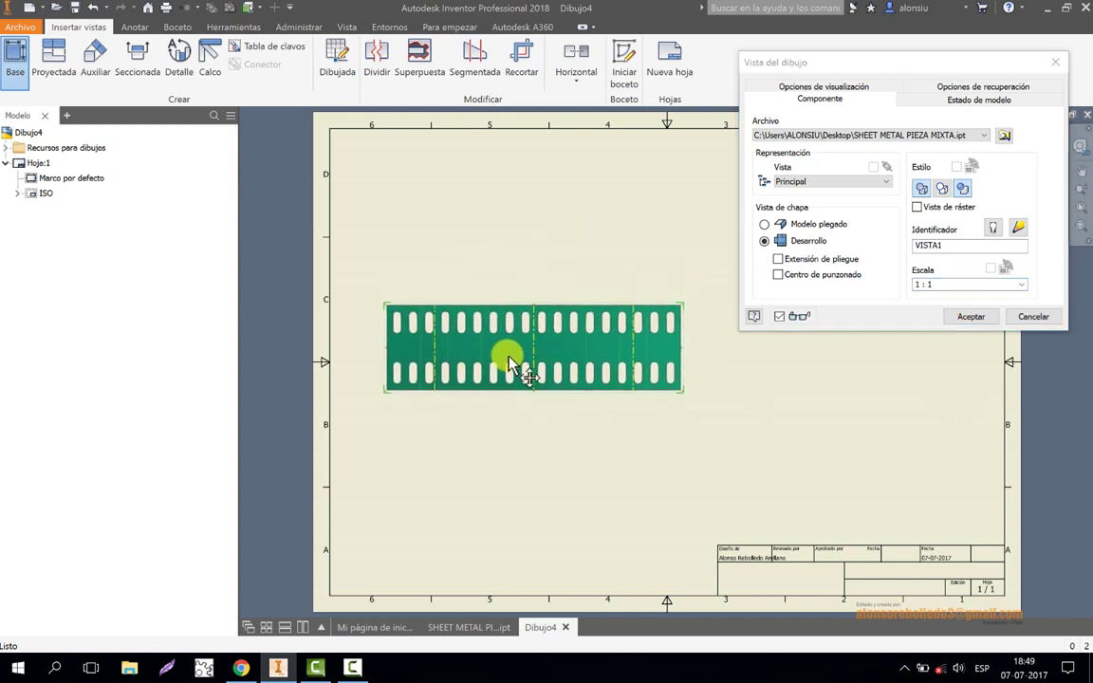
left_click_drag(510, 364, 500, 353)
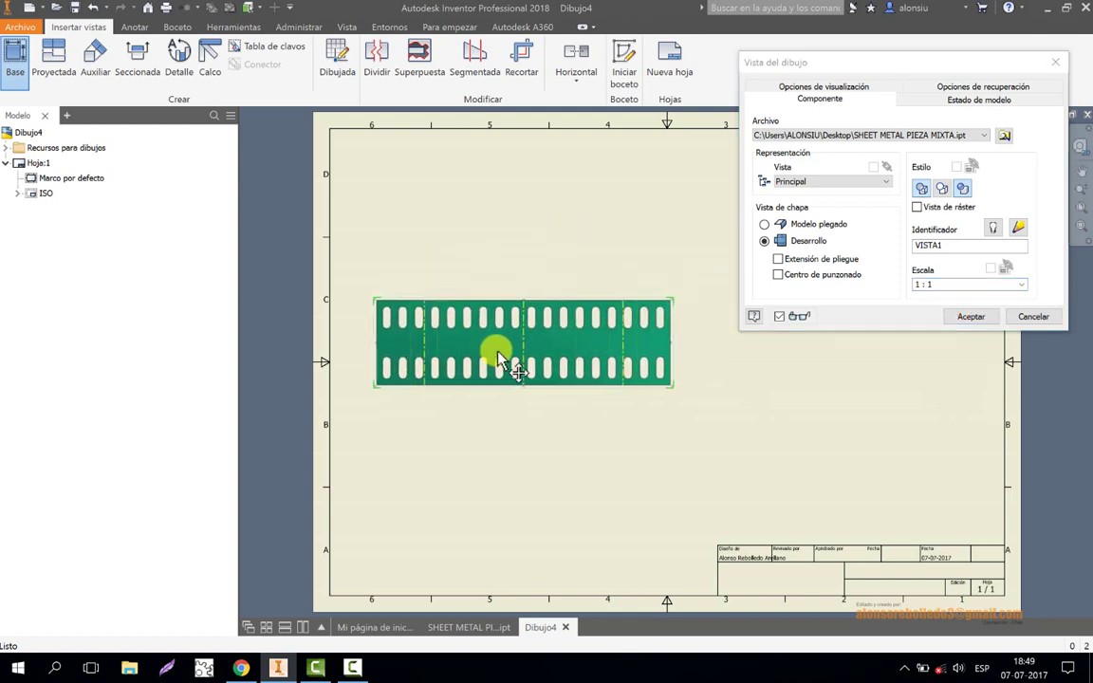
left_click(970, 318)
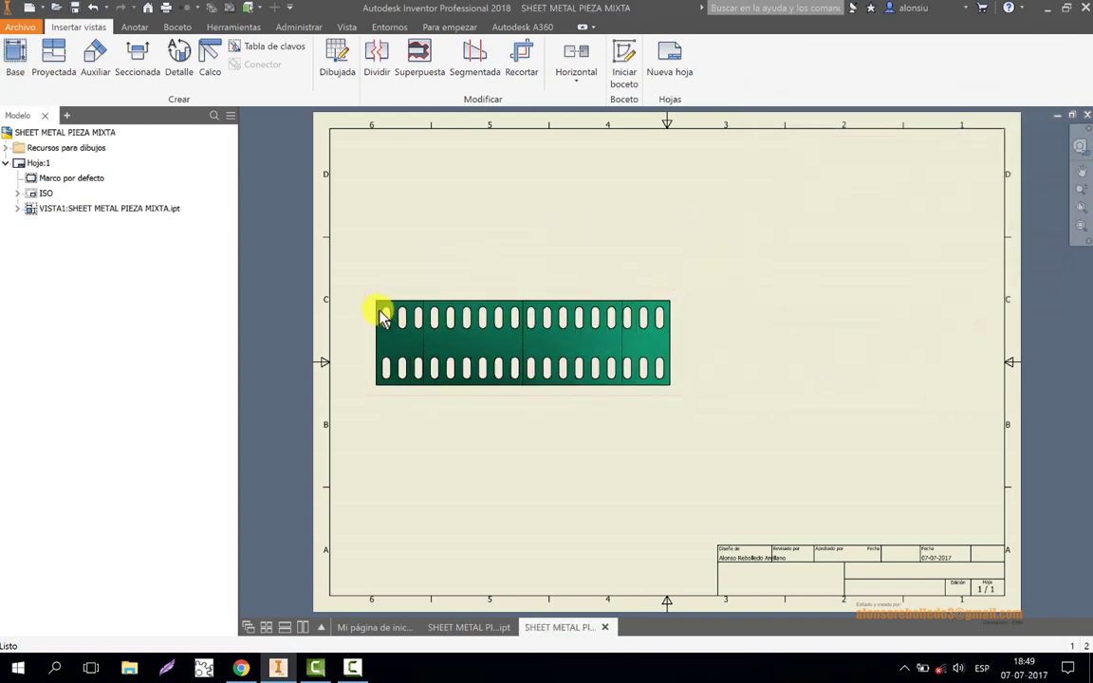
Try to create a detail view around the first upper slot at the left end of the flat pattern view.
scroll(380, 313, "up", 5)
scroll(425, 319, "down", 3)
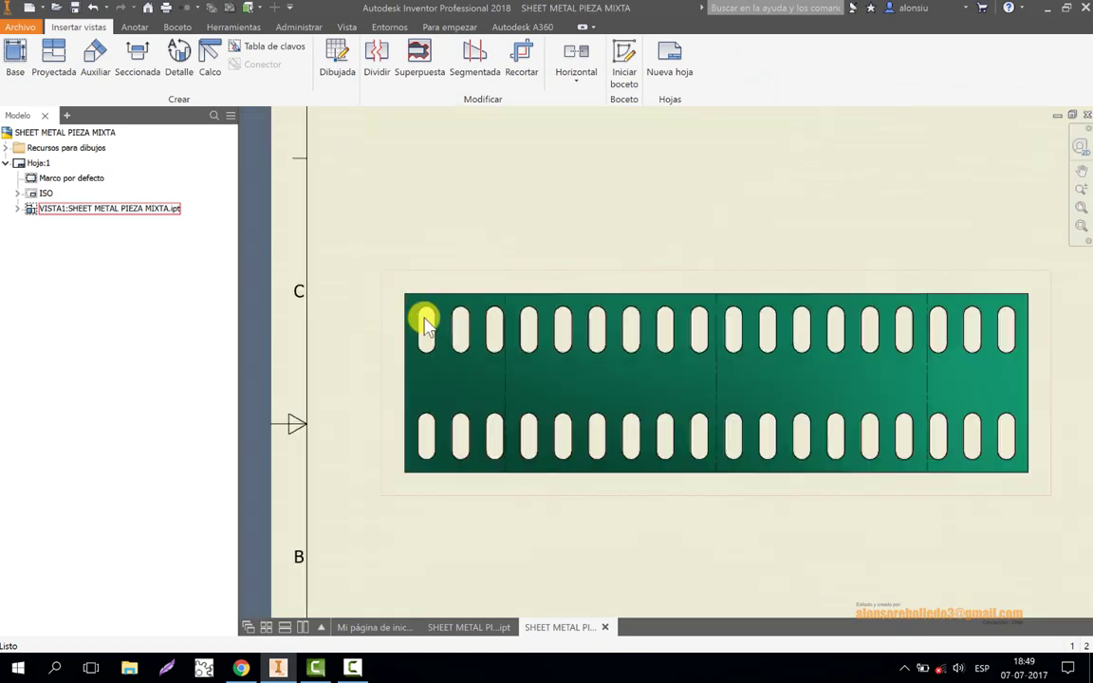
left_click(180, 66)
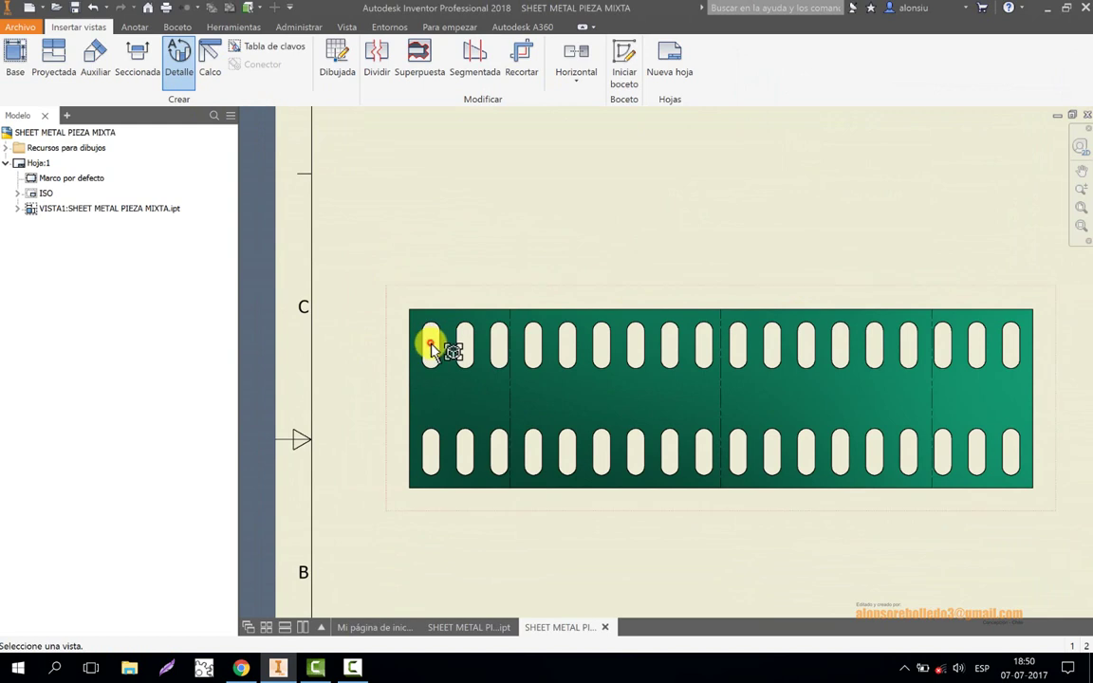
left_click(432, 342)
left_click(438, 325)
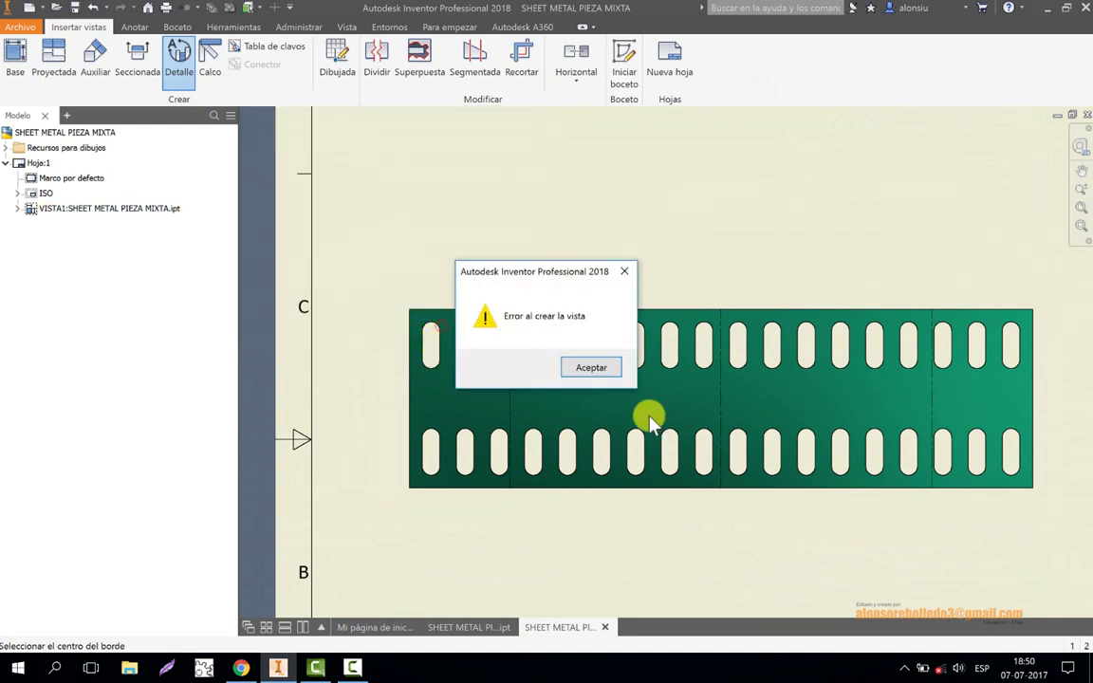
left_click(590, 367)
Create detail view A at 2:1 with a smooth cutout around the first upper slots, place it above the base view and shrink its circular boundary.
left_click(430, 343)
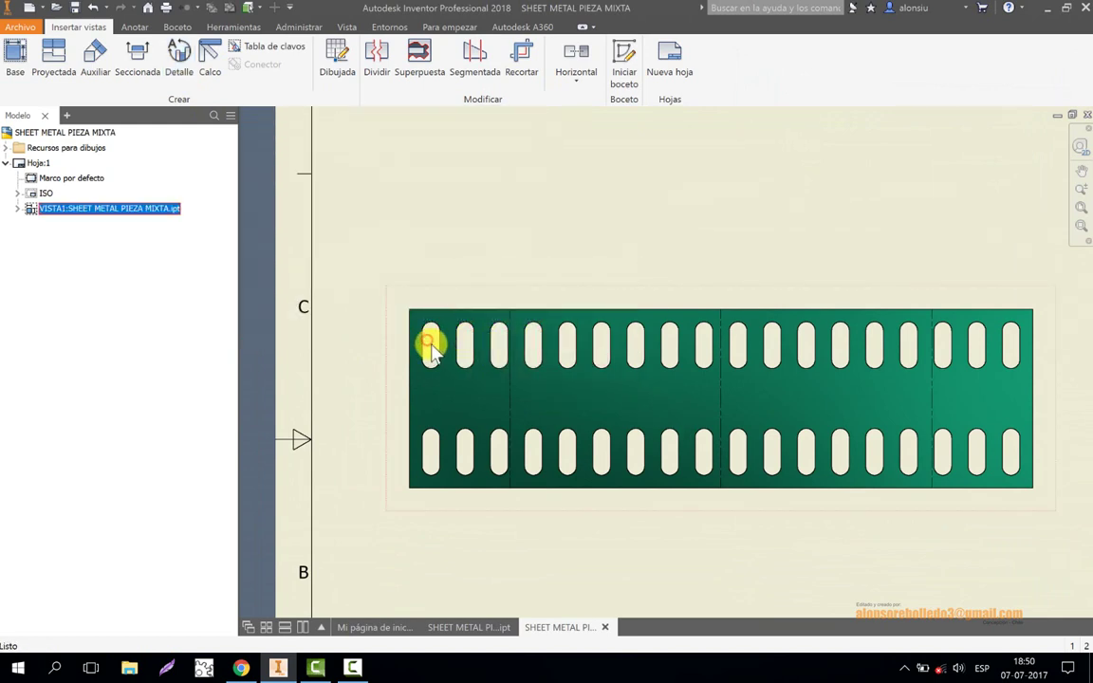
left_click(178, 54)
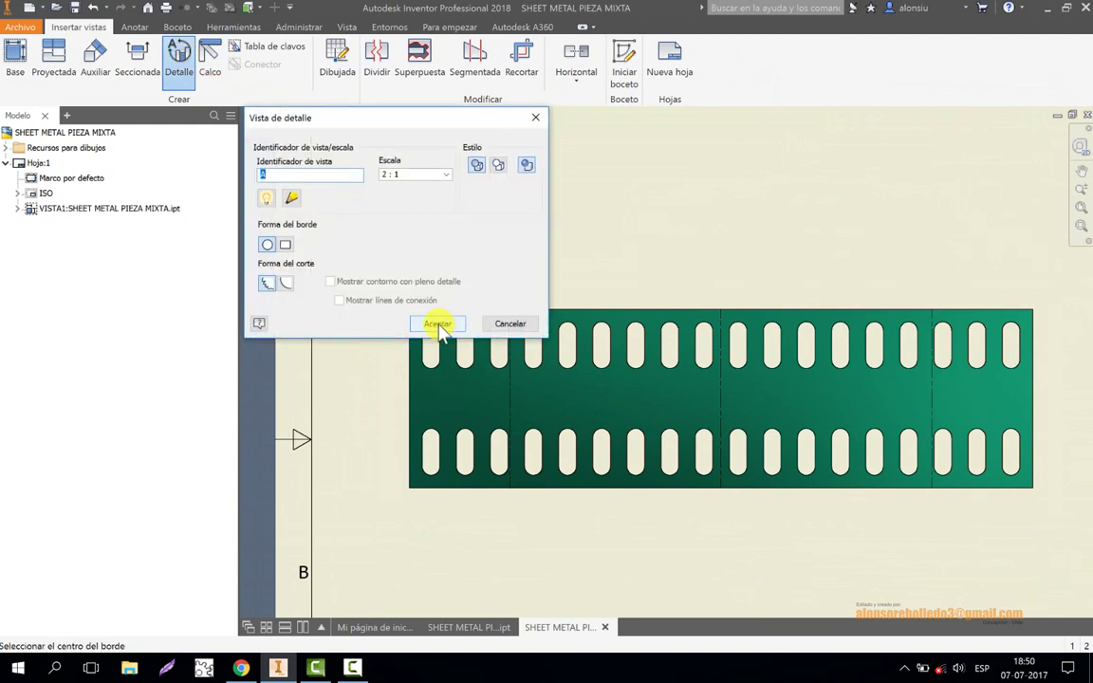
left_click(285, 283)
left_click_drag(431, 124, 759, 107)
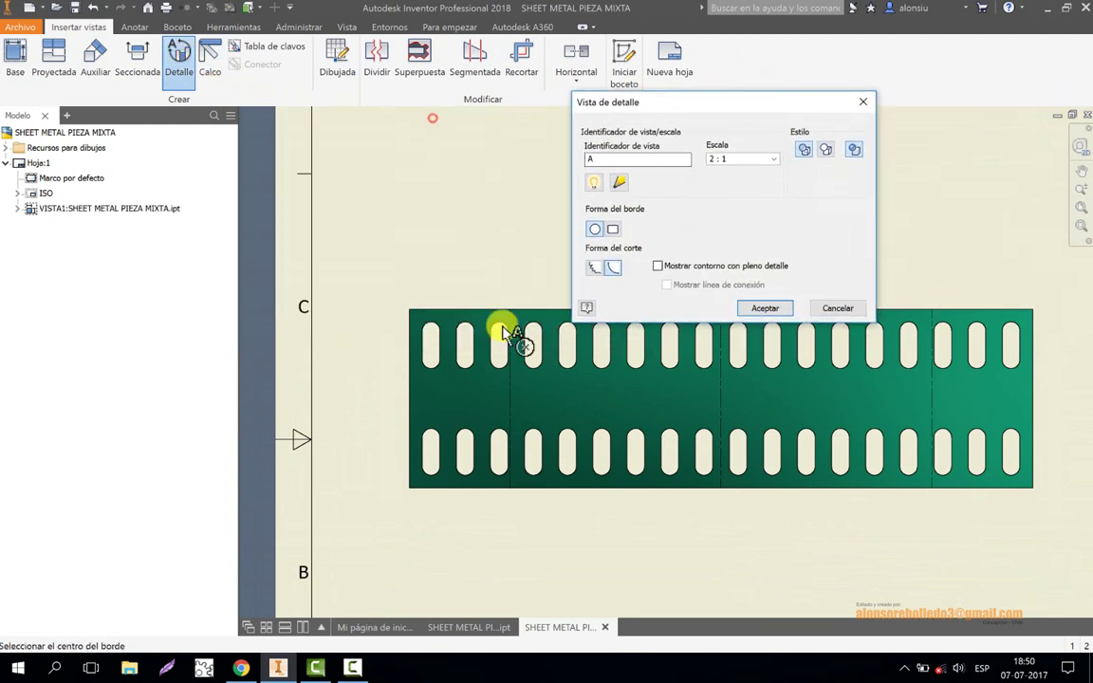
left_click(436, 344)
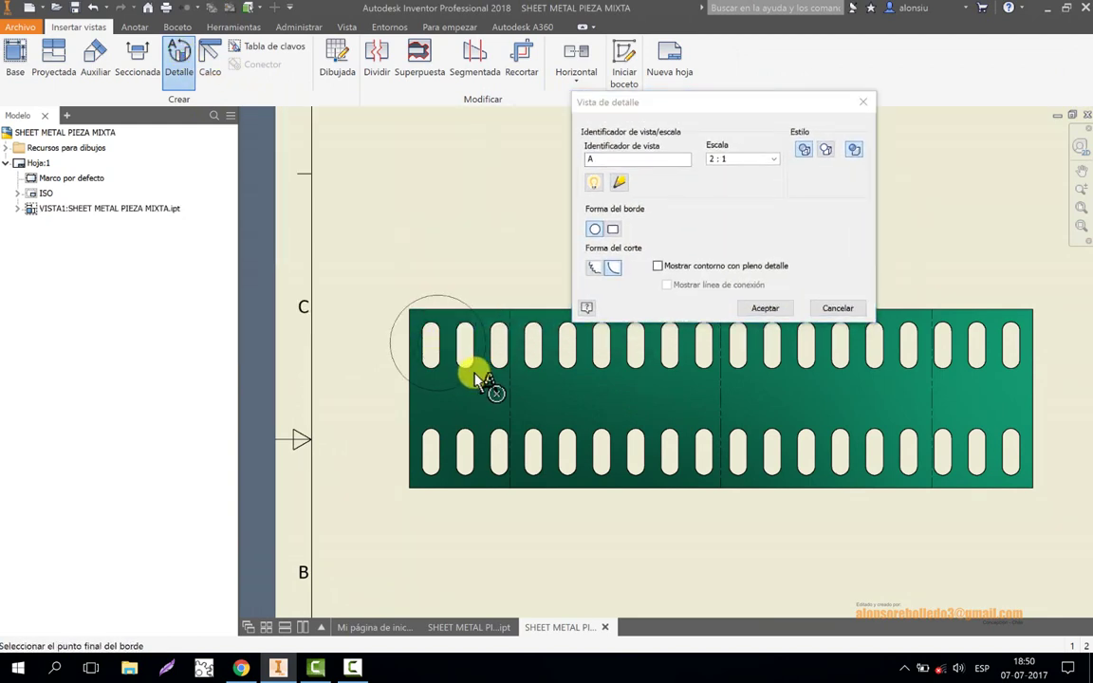
left_click(484, 379)
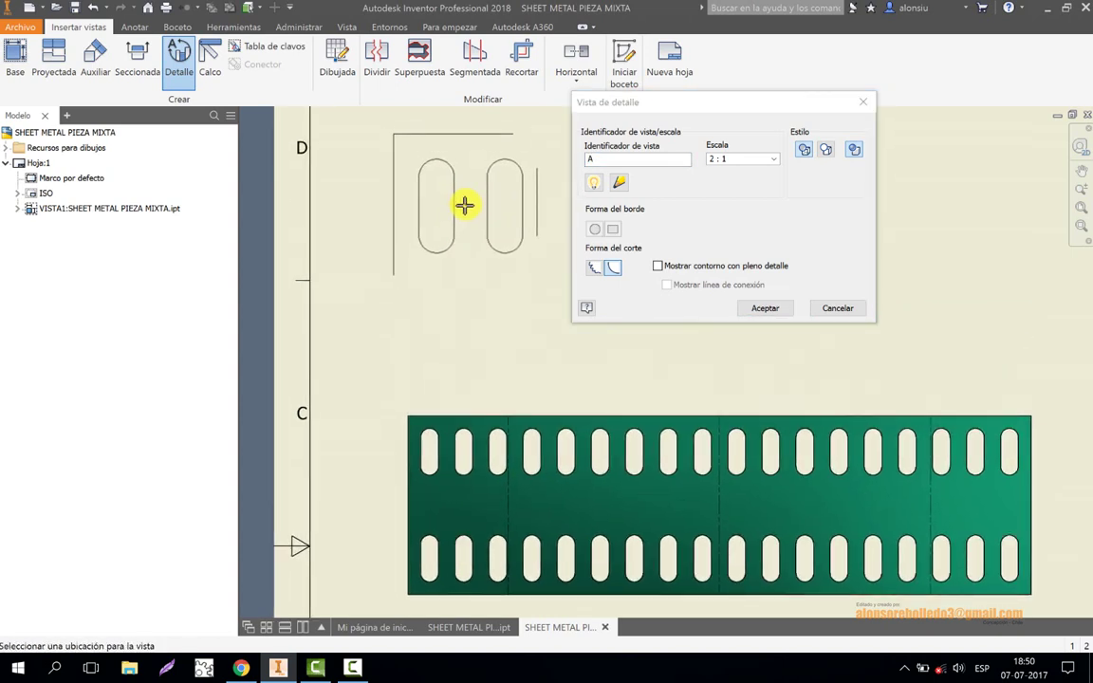
left_click(465, 204)
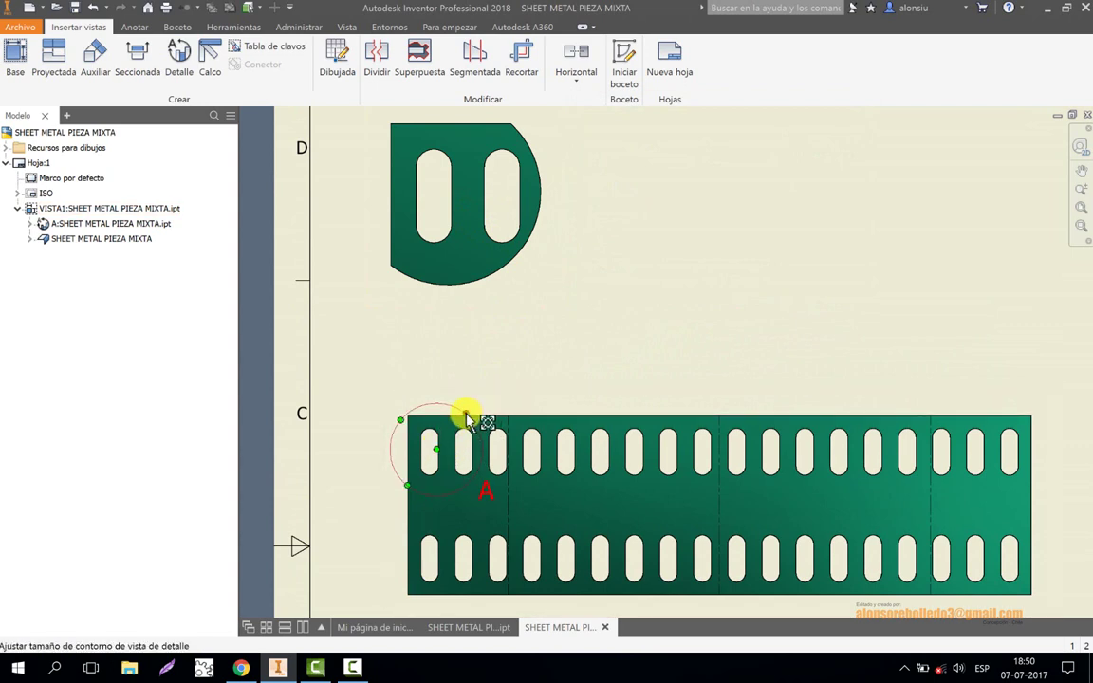
left_click_drag(460, 420, 473, 444)
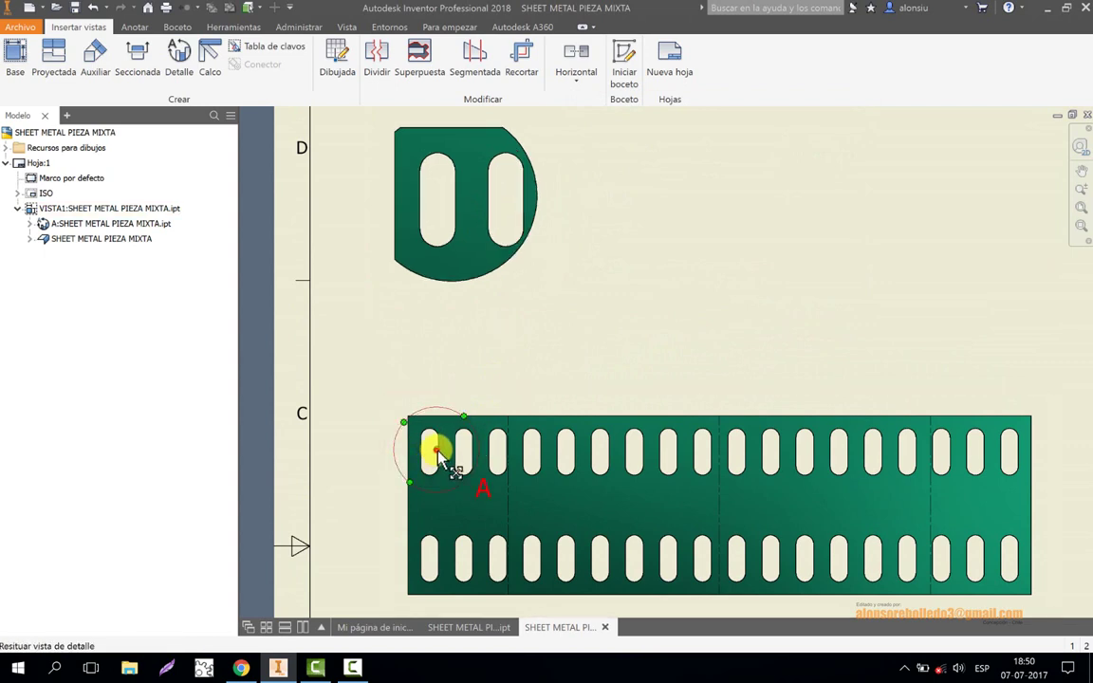
Recentre and shrink detail A's circular boundary around only the first upper slot, and move its letter outside the flat pattern's upper-left corner.
left_click_drag(438, 454, 428, 454)
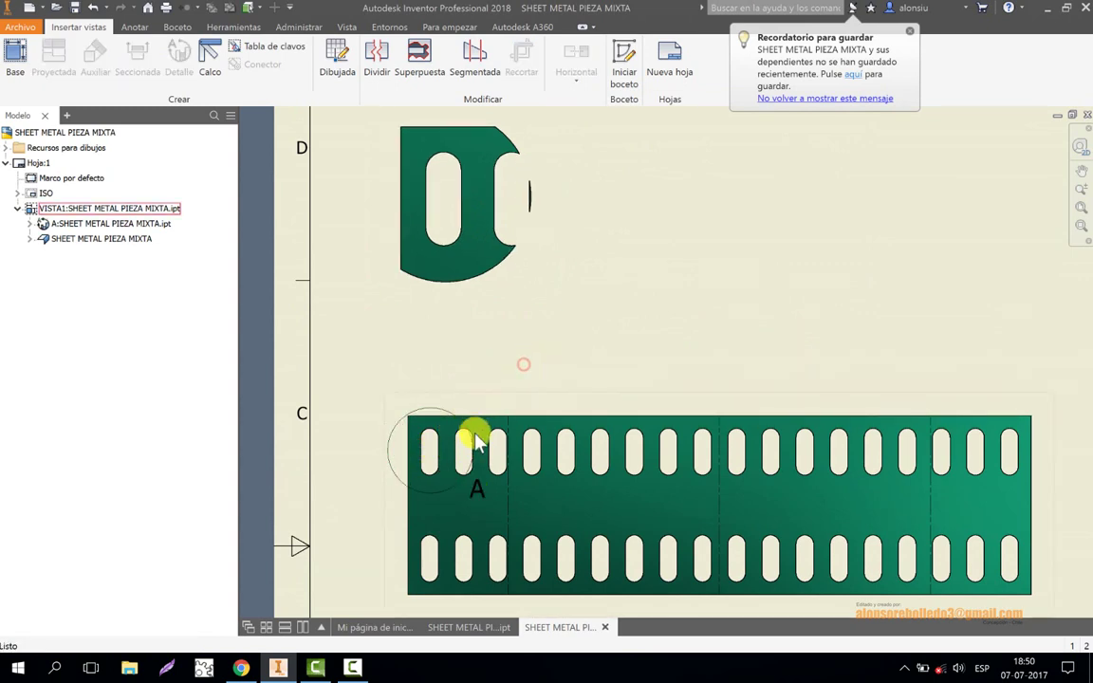
scroll(453, 455, "up", 3)
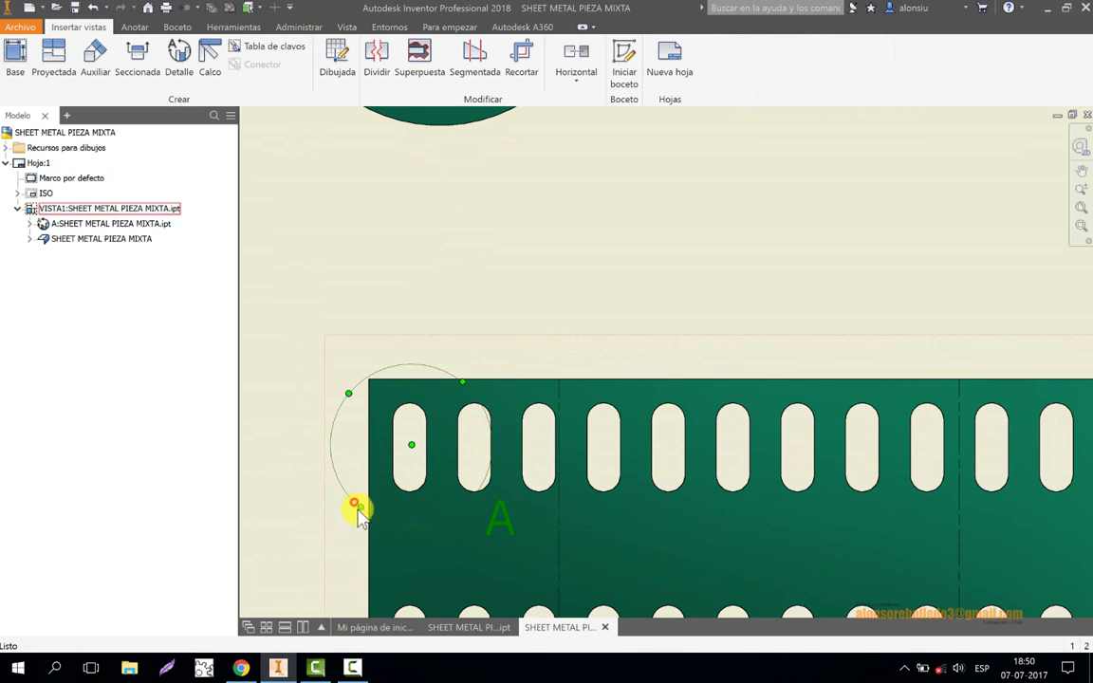
left_click_drag(364, 510, 379, 495)
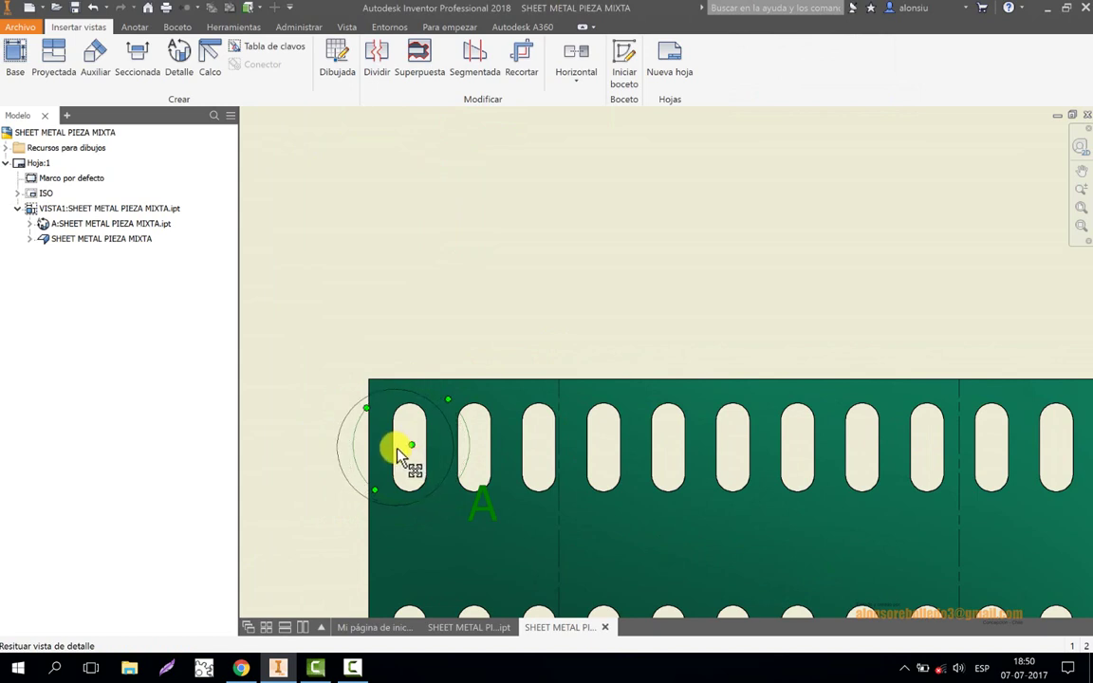
mouse_move(465, 512)
left_mouse_down()
mouse_move(357, 489)
mouse_move(356, 394)
left_mouse_up()
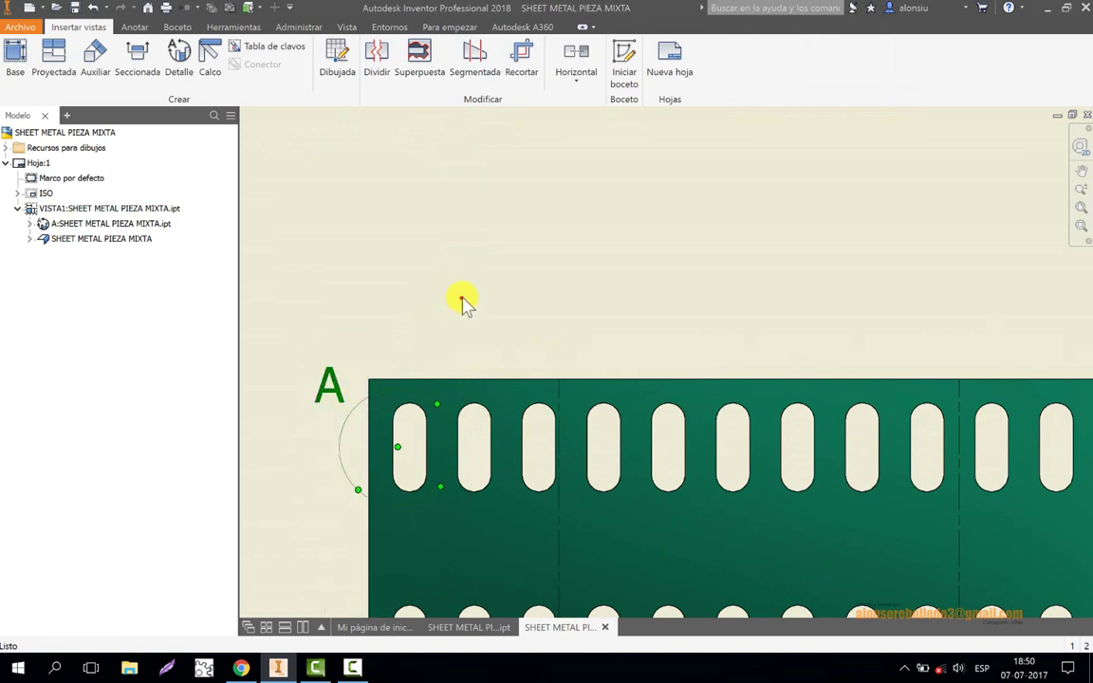
Move detail view A slightly down, away from the sheet's upper border.
scroll(500, 308, "down", 3)
mouse_move(530, 311)
middle_mouse_down()
mouse_move(500, 334)
mouse_move(519, 359)
middle_mouse_up()
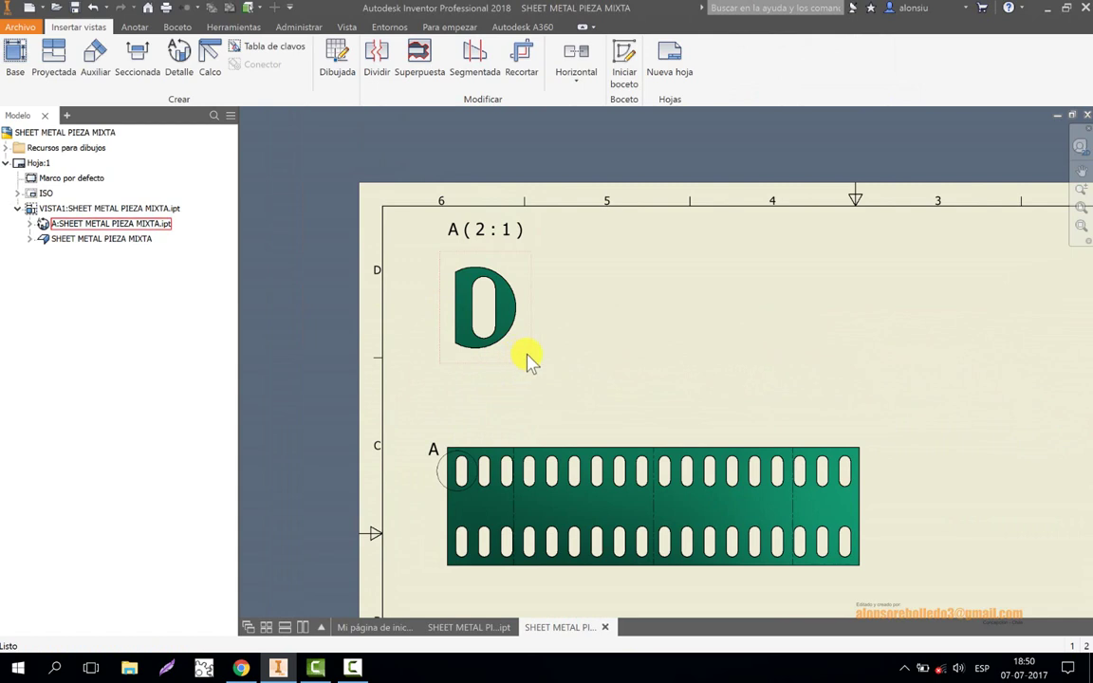
left_click(528, 355)
left_click_drag(503, 249, 512, 258)
Add center marks to the upper and lower arcs of the slot in detail view A.
scroll(550, 285, "up", 3)
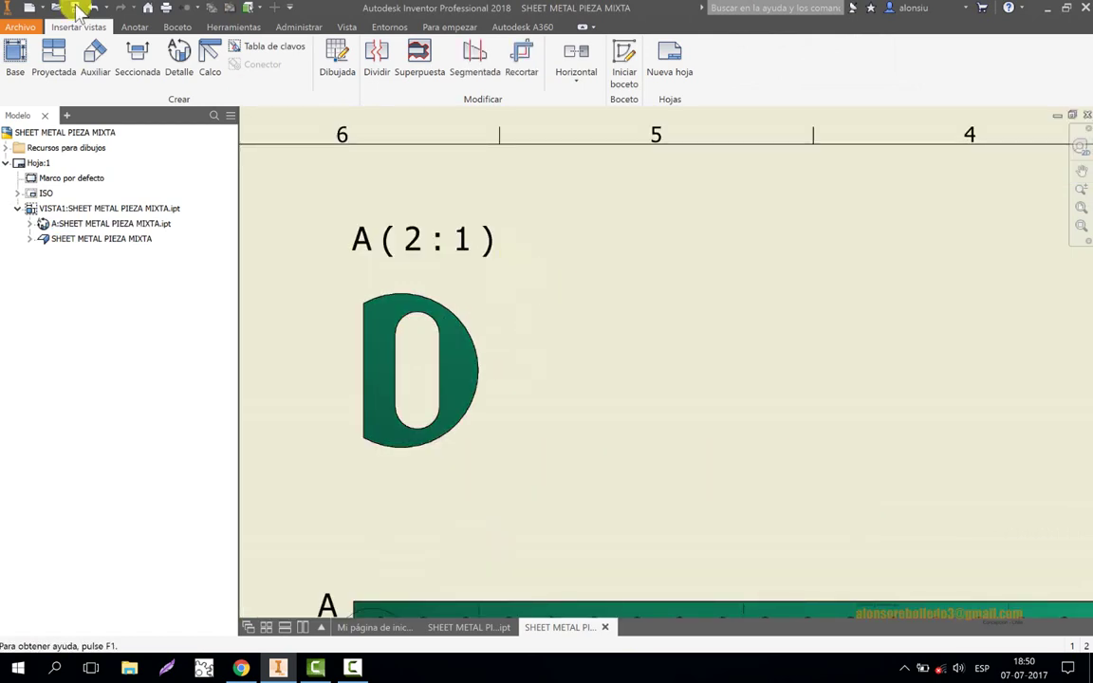
left_click(135, 27)
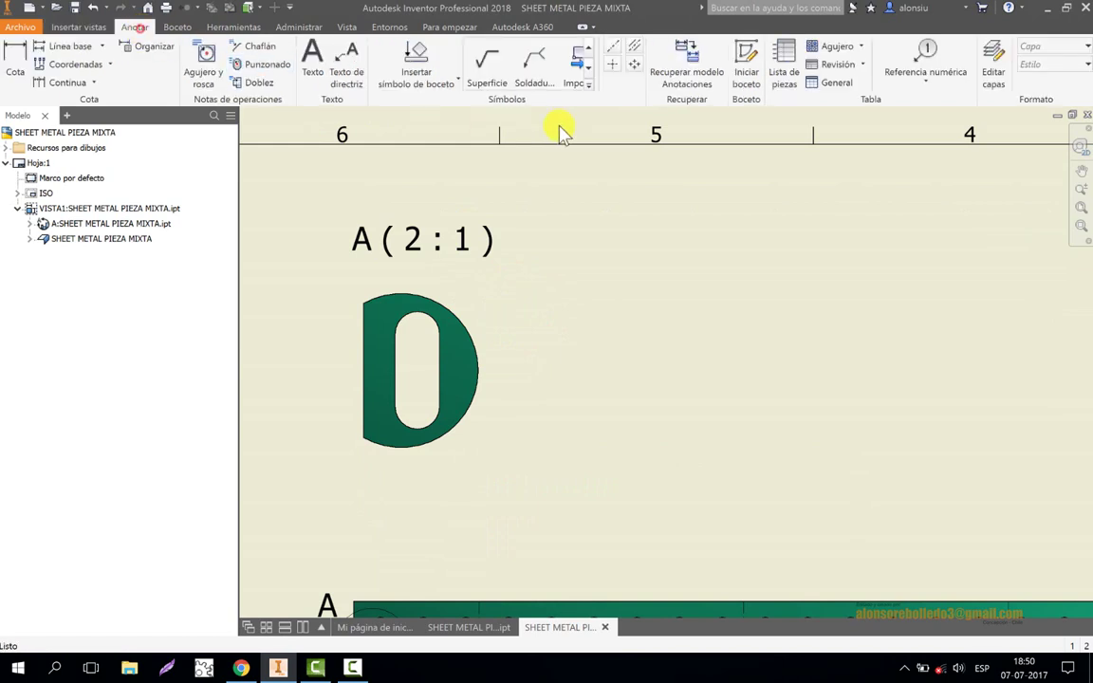
left_click(609, 63)
left_click(430, 317)
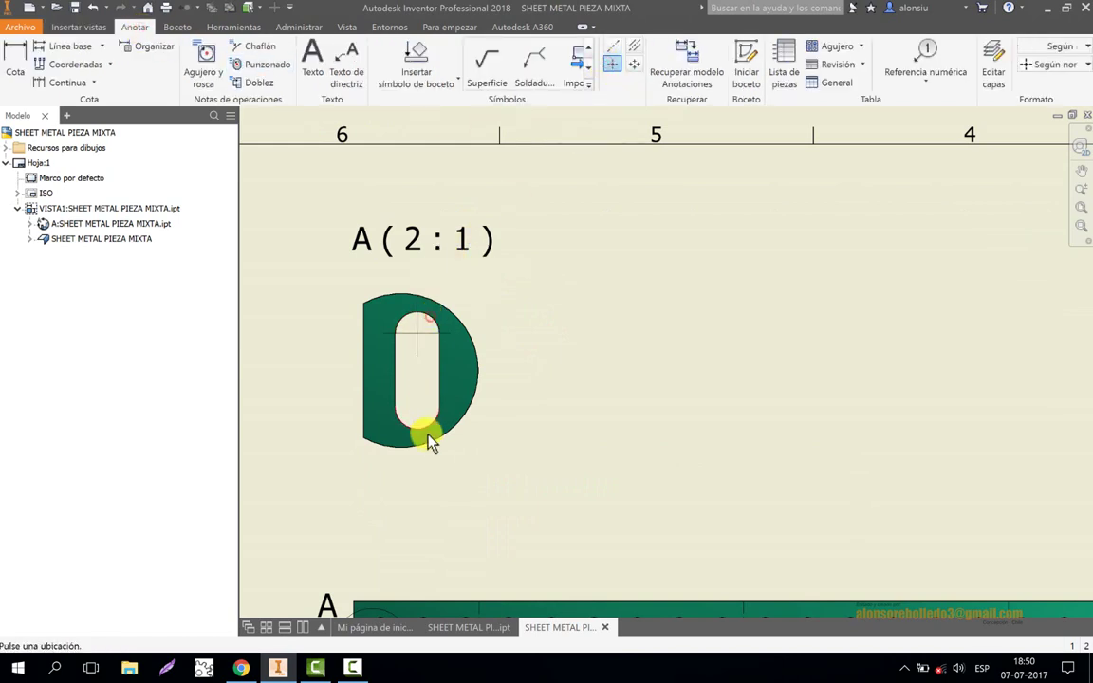
left_click(428, 428)
Dimension the vertical distance between the slot's two arc centers in detail view A, placing it to the right of the view.
left_click(15, 63)
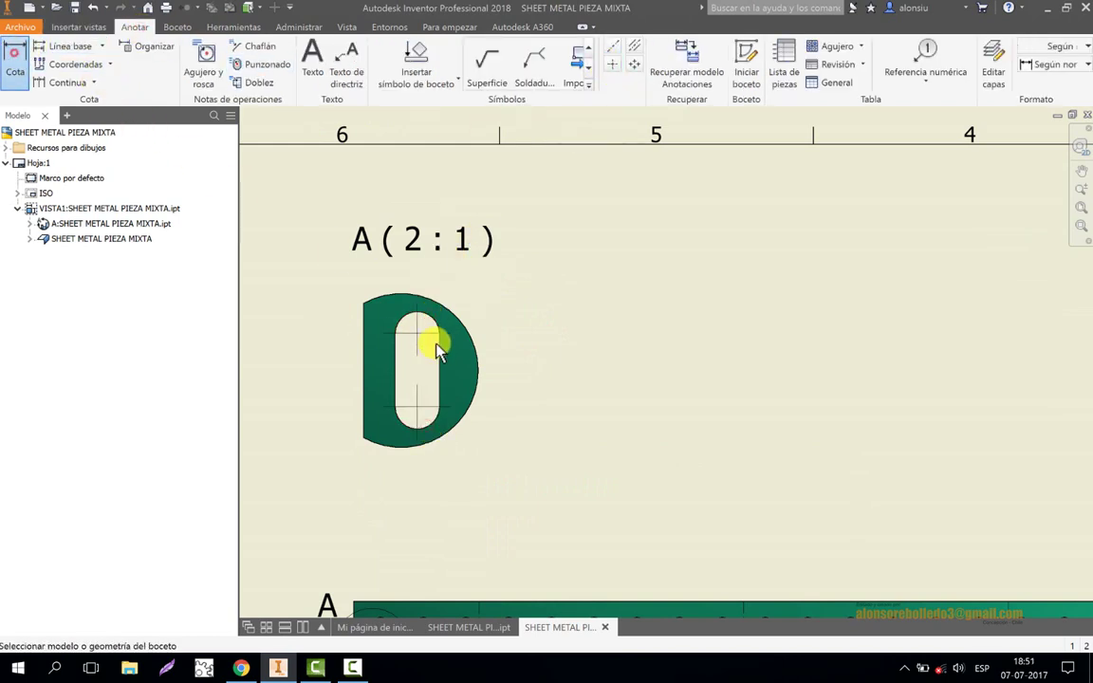
left_click(434, 325)
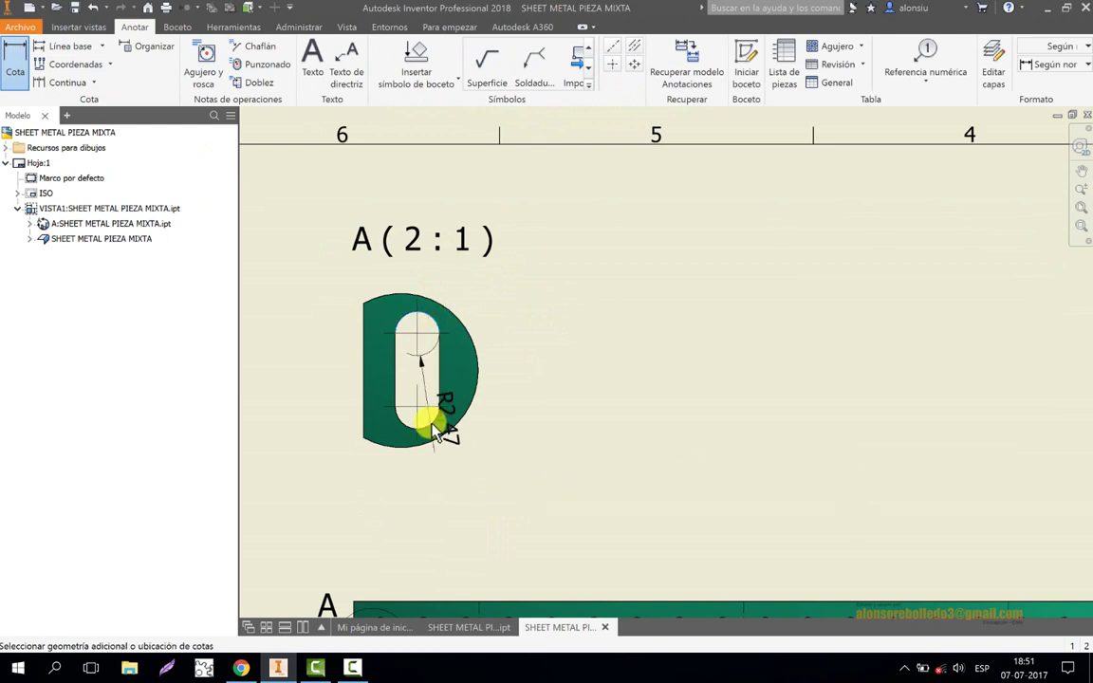
left_click(433, 429)
left_click(537, 379)
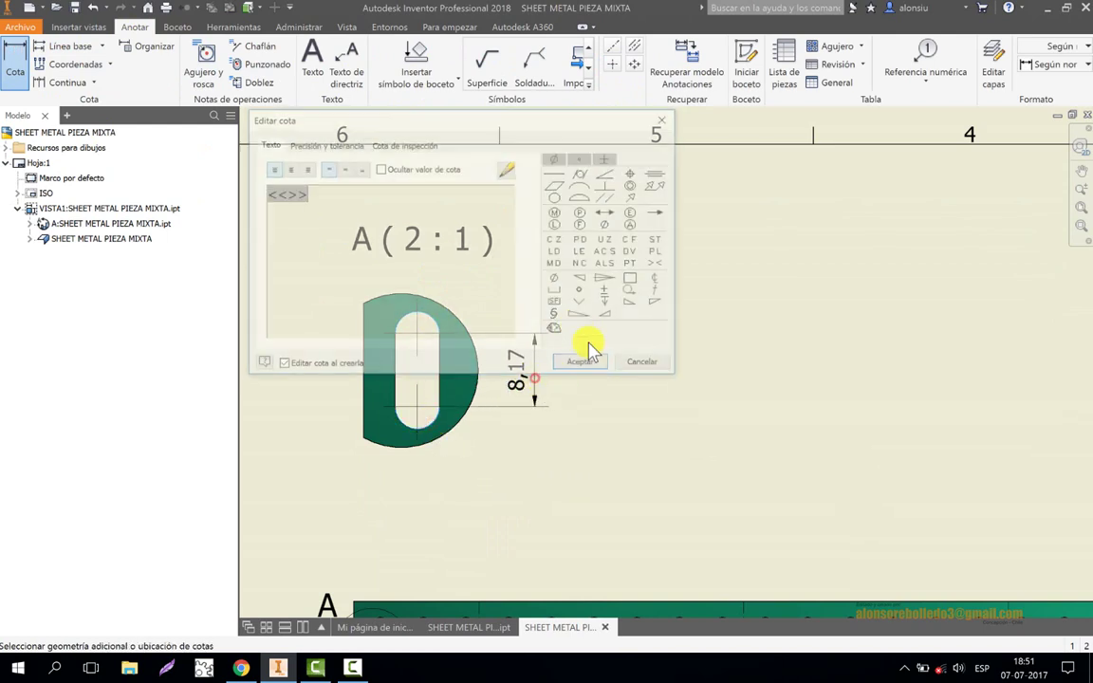
left_click(577, 373)
Add a radius dimension to the slot's lower arc in detail view A, placed diagonally below the right side.
scroll(465, 465, "up", 3)
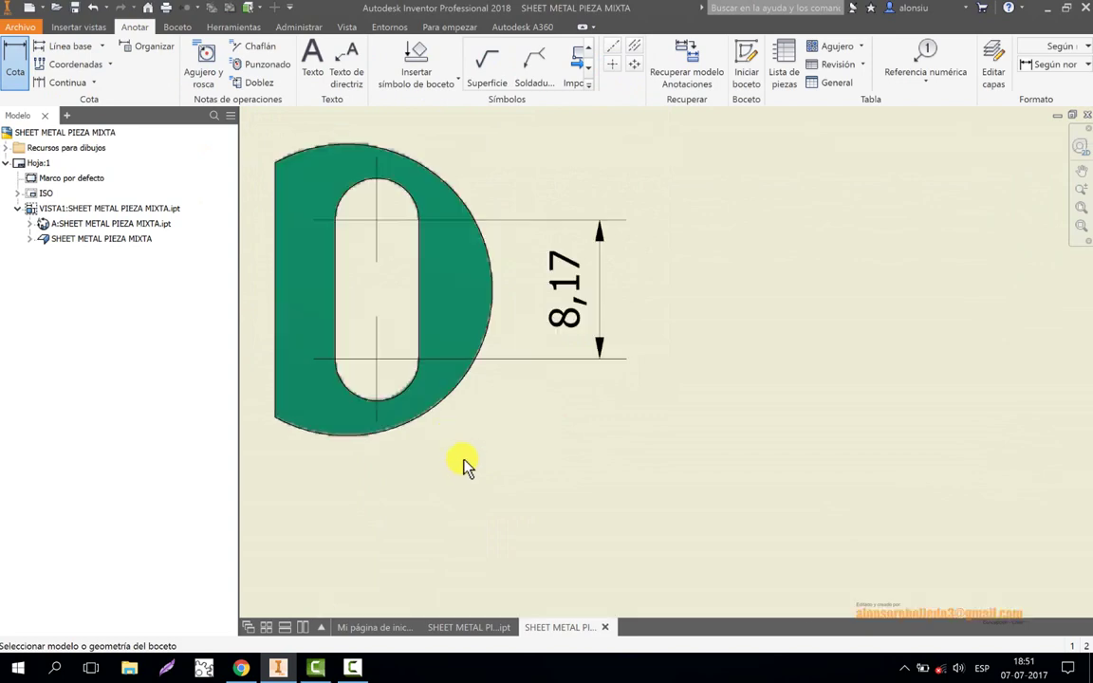
left_click(407, 395)
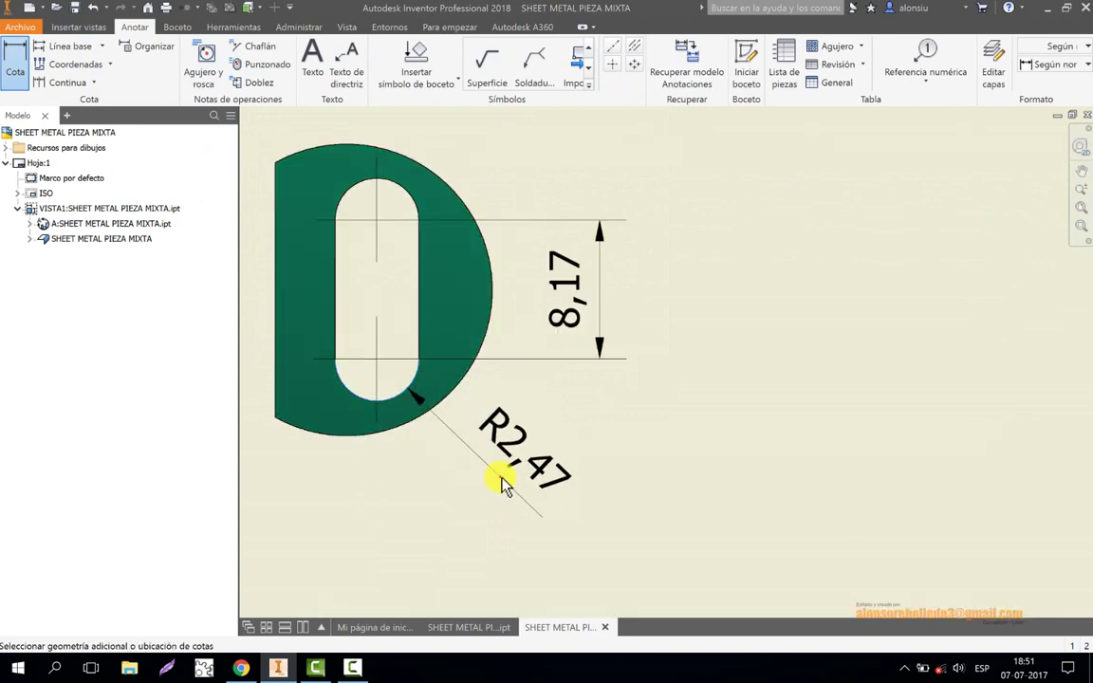
left_click(500, 477)
left_click(583, 366)
Add center marks to both end arcs of the first two upper slots in the flat pattern view.
scroll(597, 383, "down", 4)
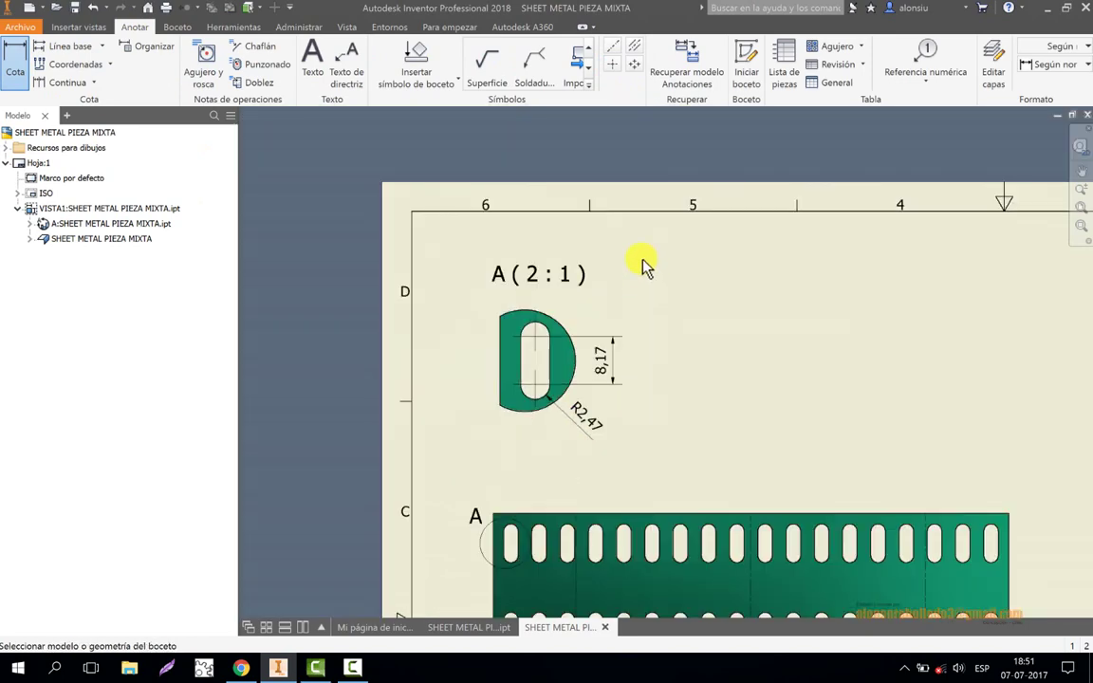
scroll(513, 581, "up", 3)
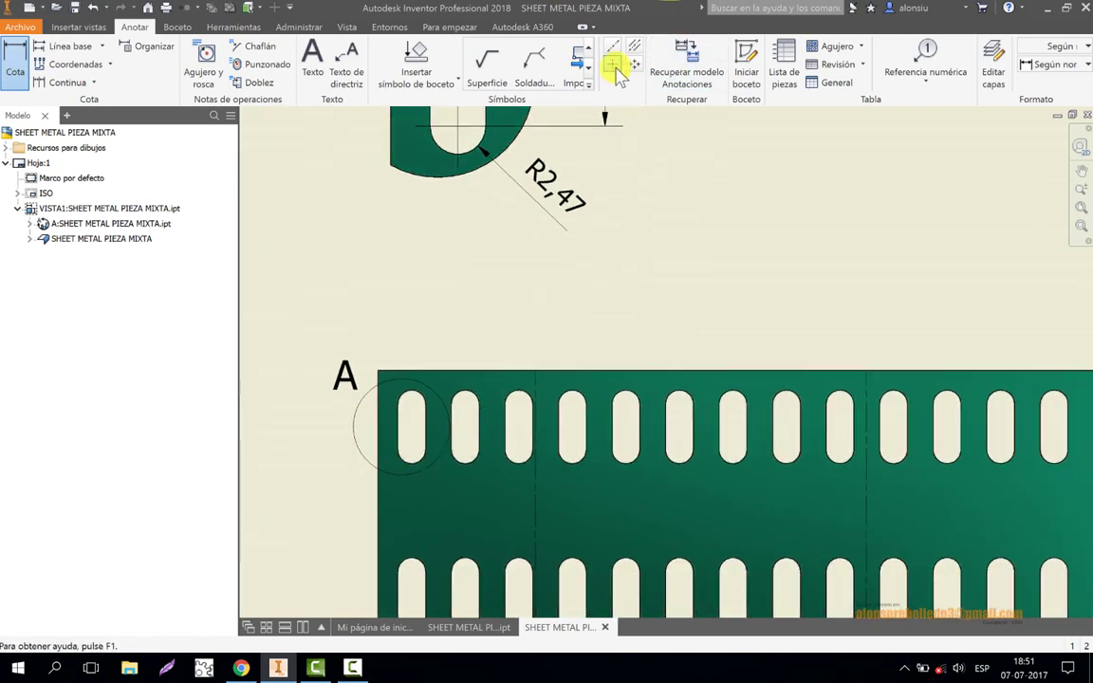
left_click(614, 65)
left_click(426, 397)
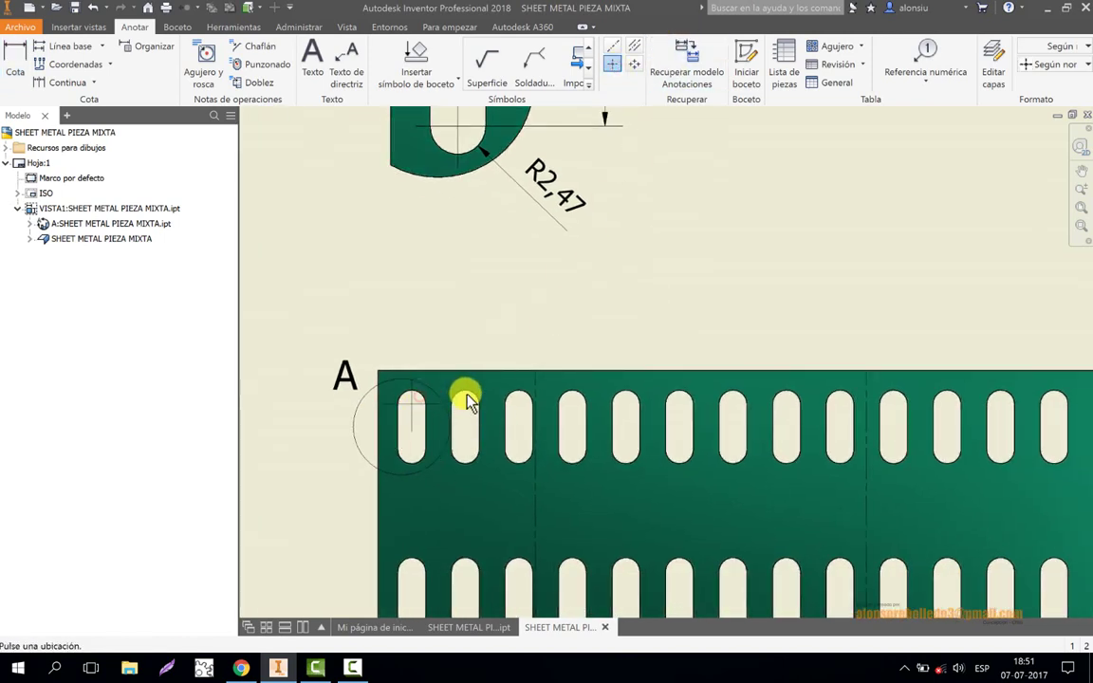
left_click(465, 433)
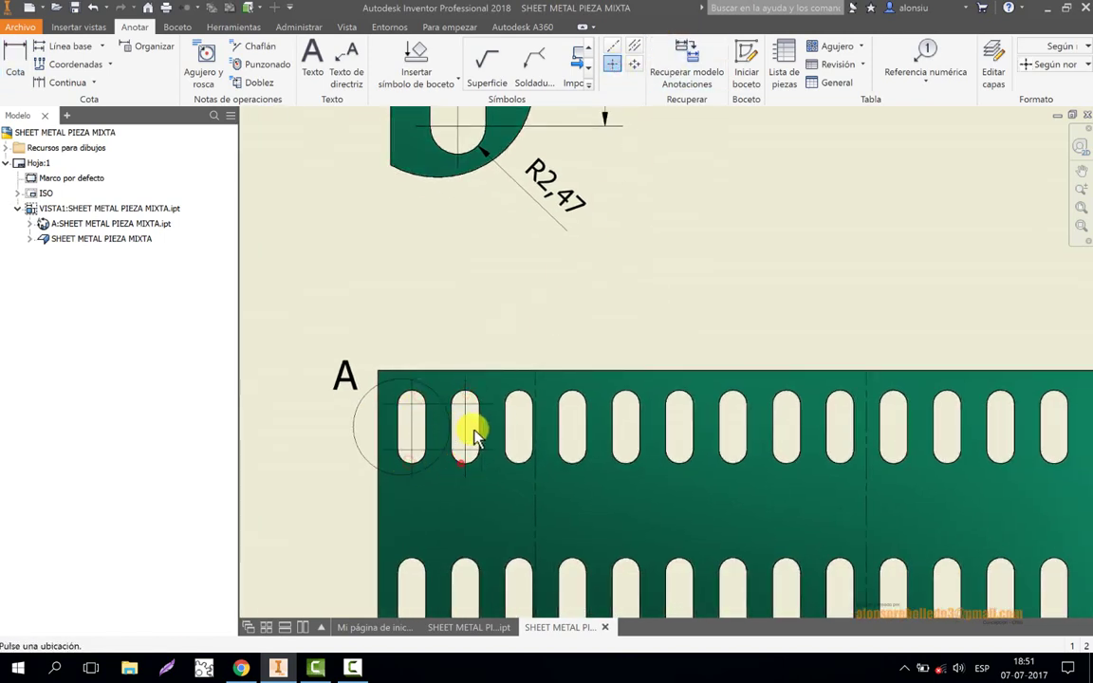
scroll(465, 429, "up", 2)
Dimension the horizontal spacing between the first two upper slots, placing it above the flat pattern view.
left_click(15, 63)
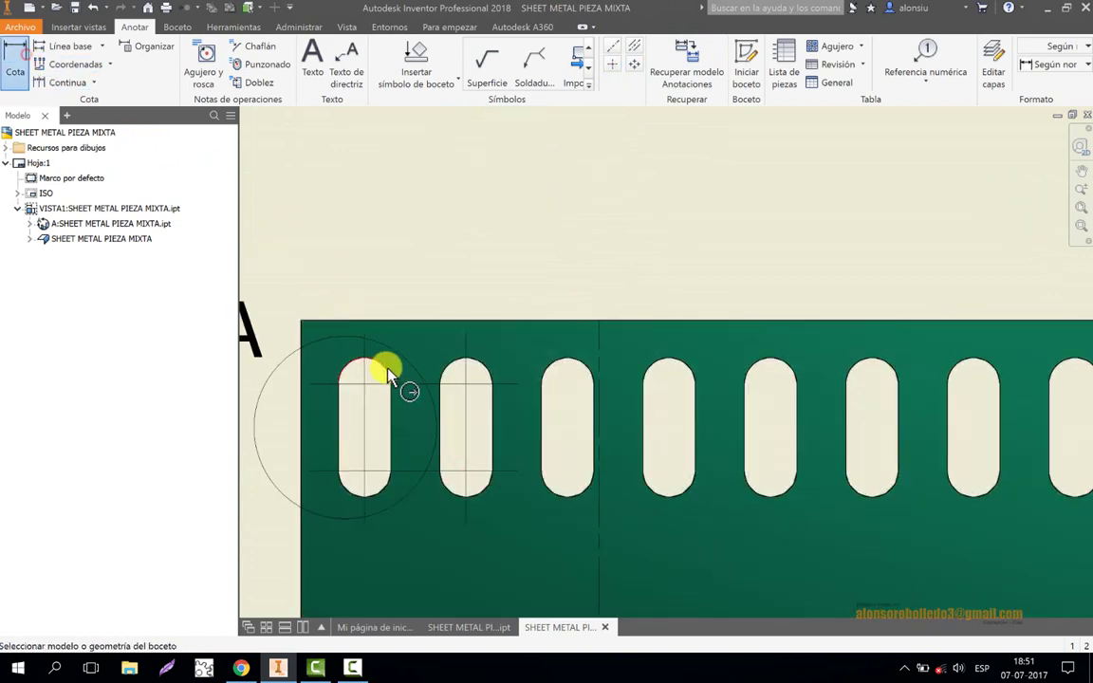
left_click(387, 374)
left_click(460, 362)
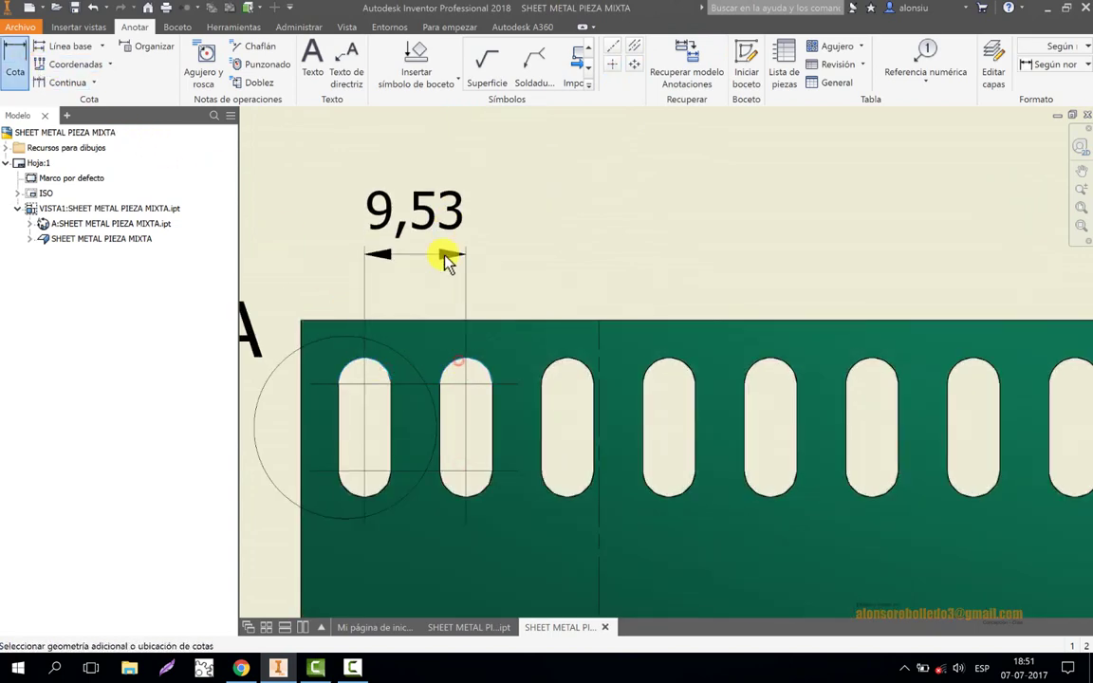
left_click(453, 261)
left_click(581, 366)
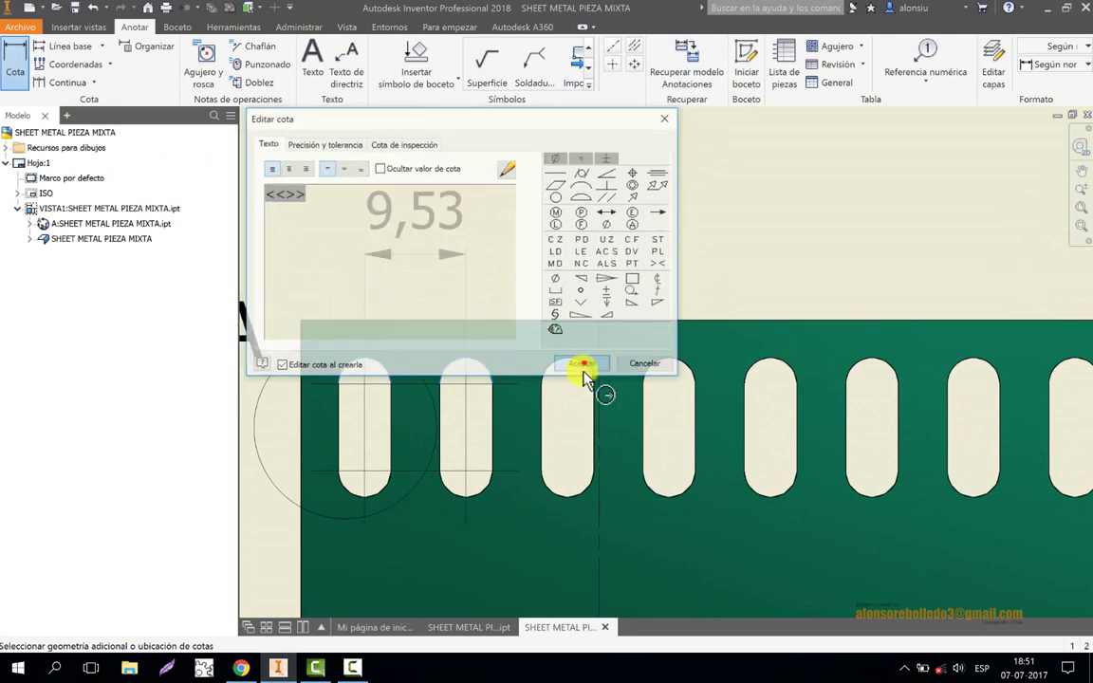
Add center marks to the lower arcs of the first two slots in the flat pattern's bottom row.
scroll(659, 264, "down", 3)
scroll(588, 486, "up", 2)
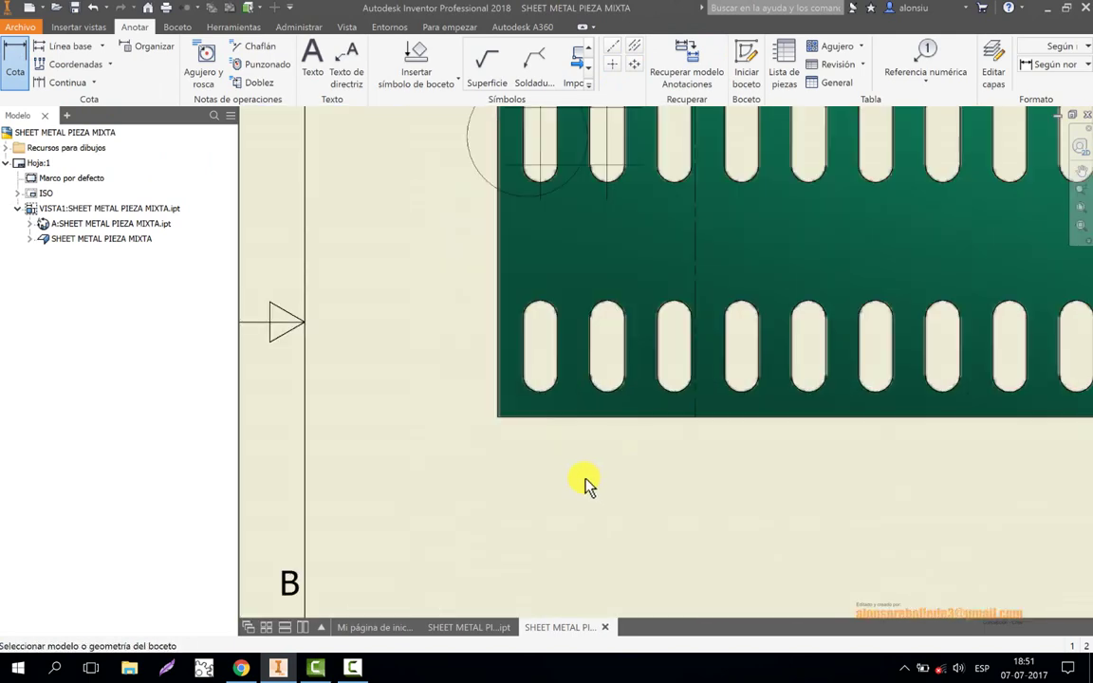
scroll(541, 451, "up", 1)
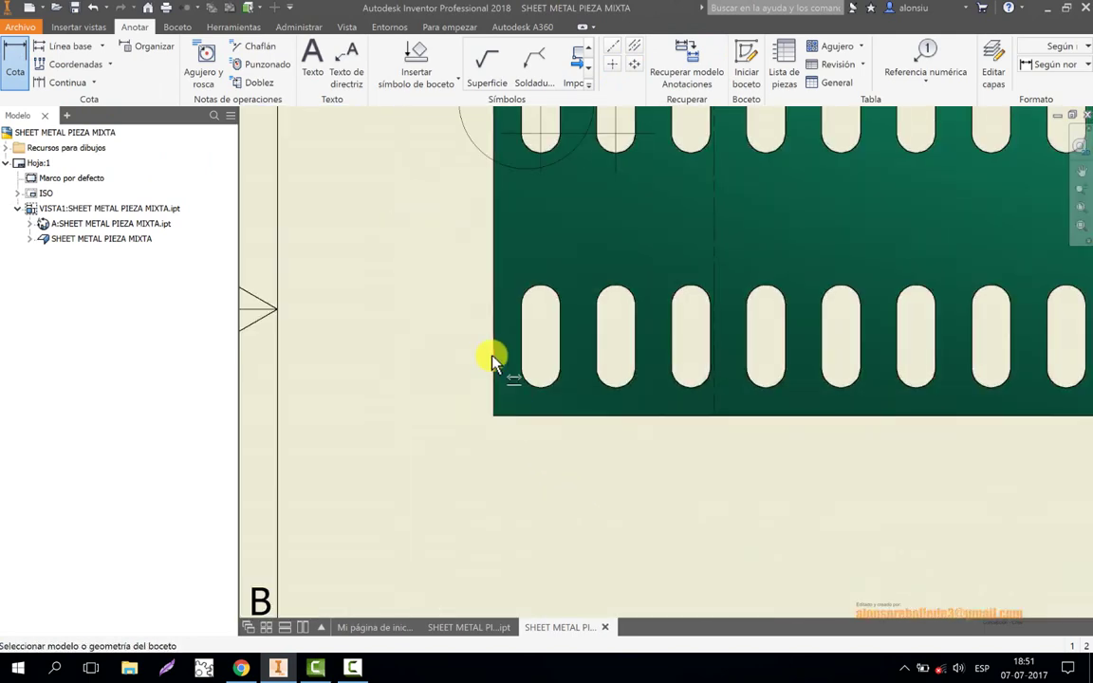
left_click(612, 64)
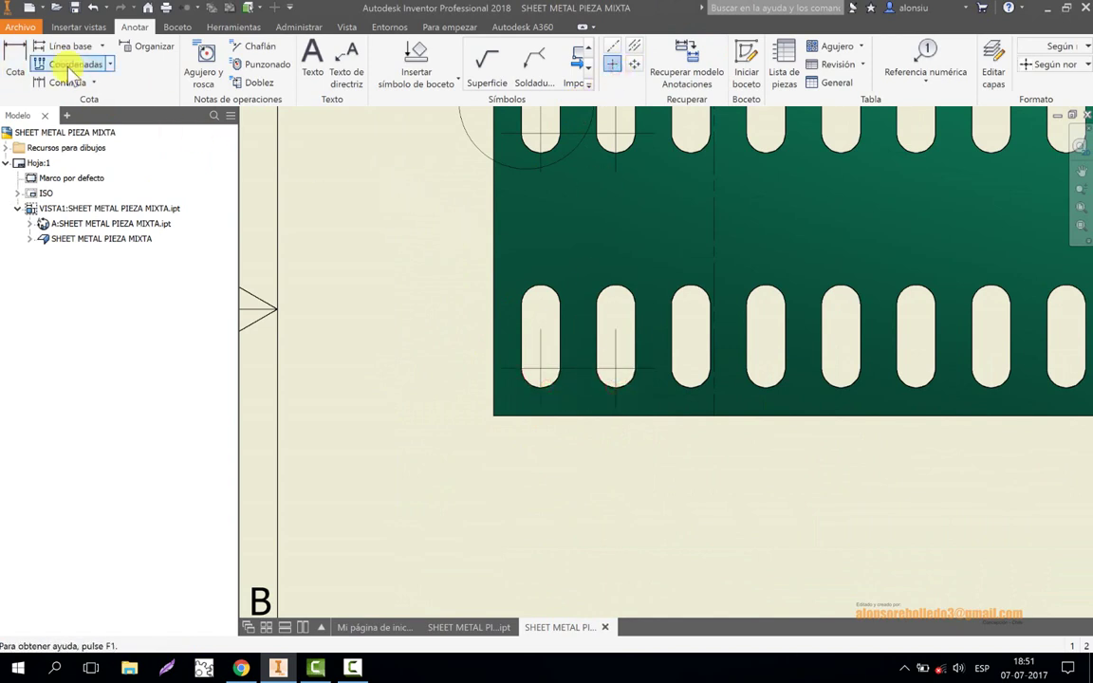
Dimension the horizontal distance from the flat pattern's left edge to the first lower slot's center, and shift its text left of the extension lines.
left_click(14, 63)
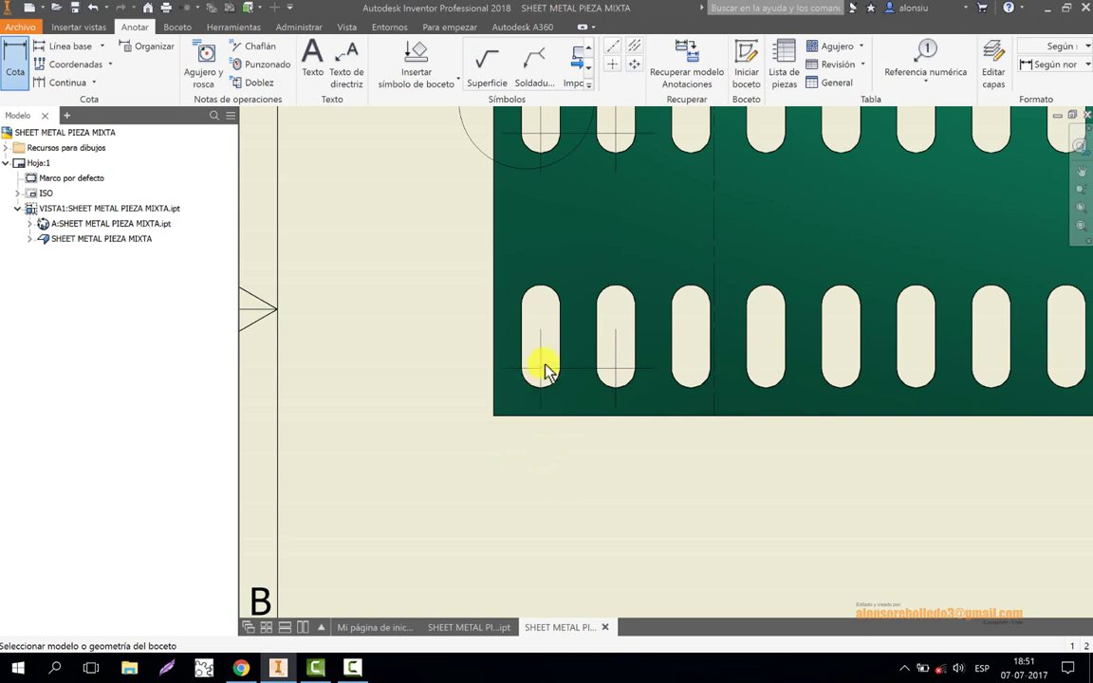
scroll(562, 371, "down", 3)
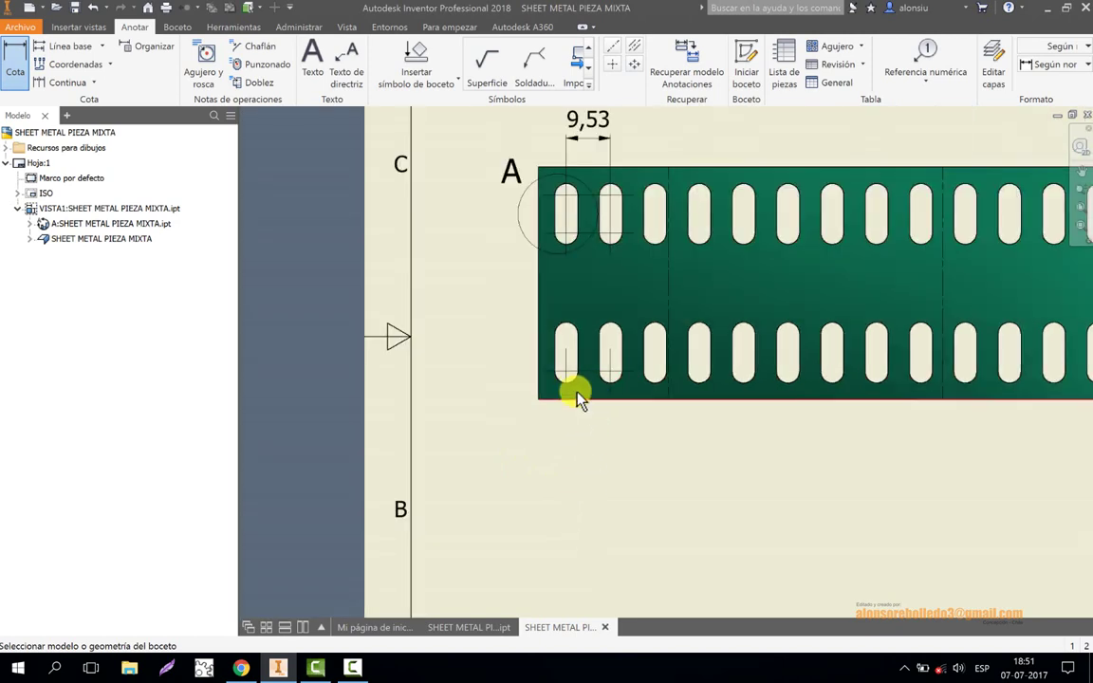
scroll(579, 393, "up", 3)
left_click(508, 384)
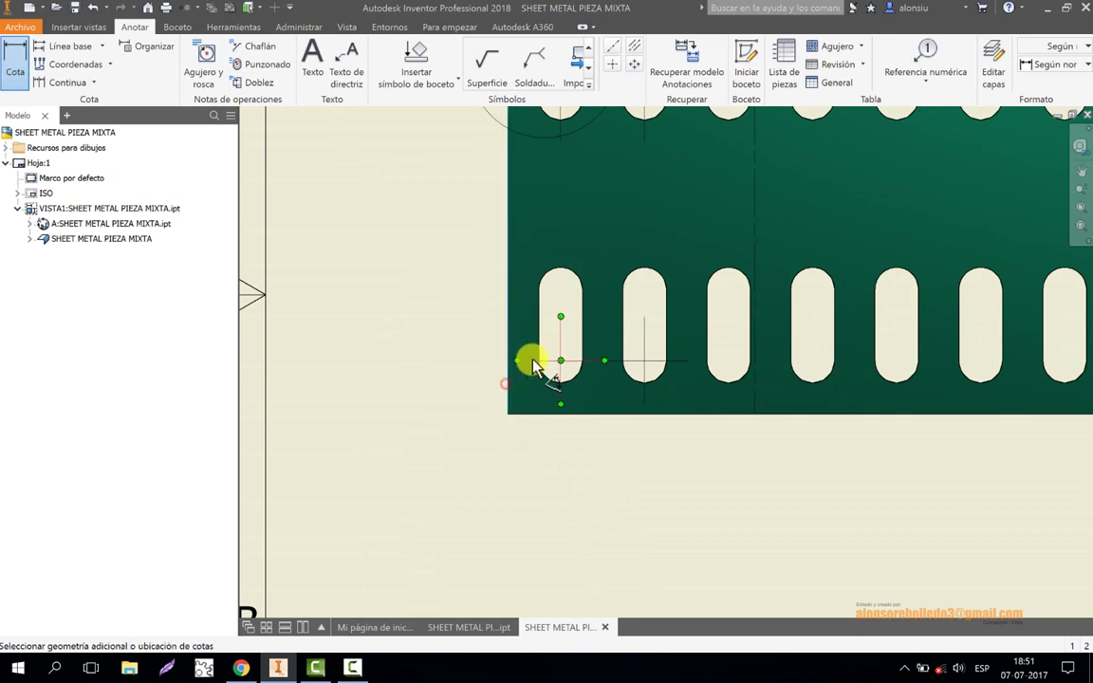
left_click(561, 357)
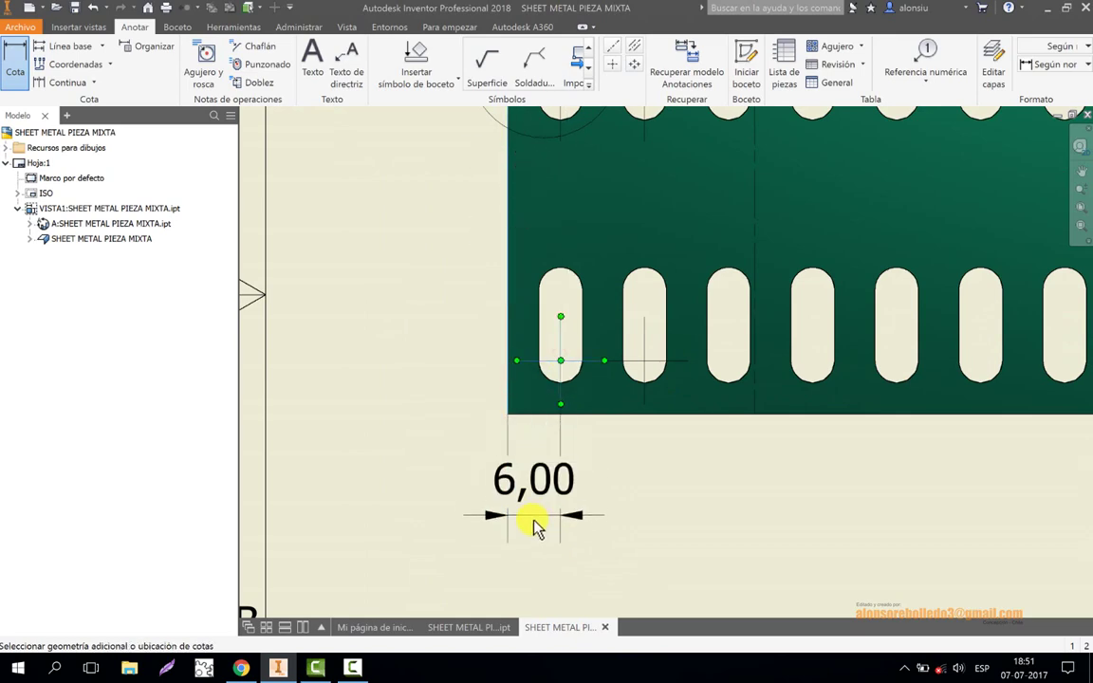
left_click(534, 523)
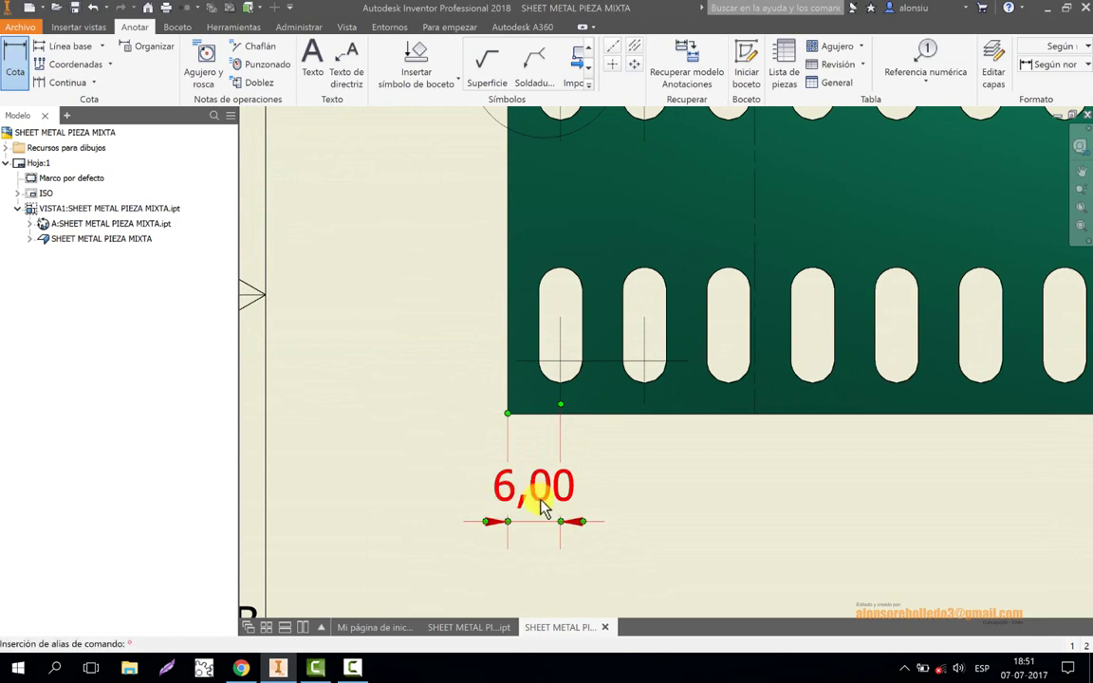
double_click(556, 495)
left_click_drag(535, 510, 429, 525)
left_click(422, 361)
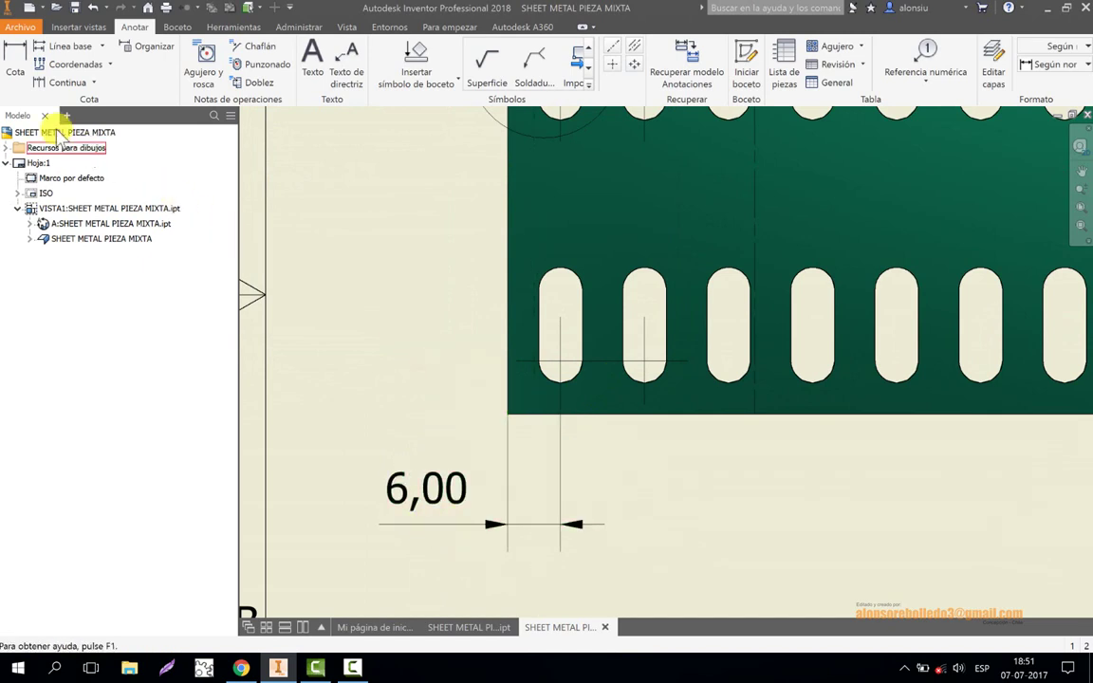
Dimension the vertical distance from the flat pattern's bottom edge to the first lower slot's arc center, placing it left of the view.
left_click(15, 58)
left_click(537, 417)
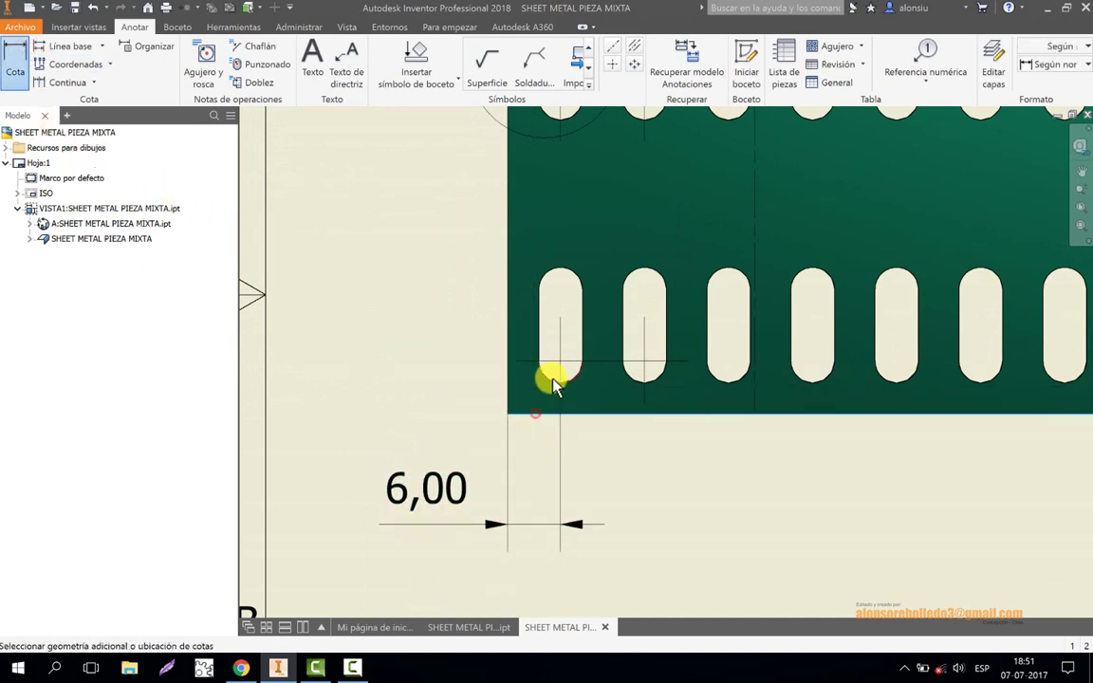
left_click(559, 379)
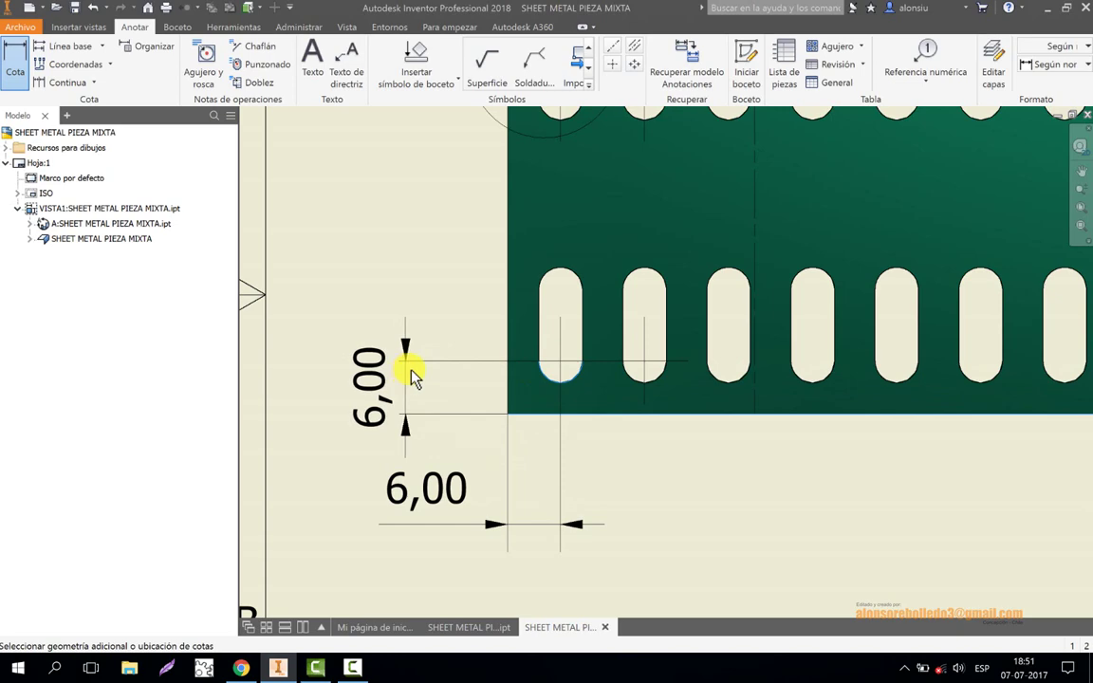
left_click(411, 373)
left_click(576, 362)
Dimension the flat pattern's overall length, placing it above the slot spacing dimension.
scroll(538, 408, "down", 5)
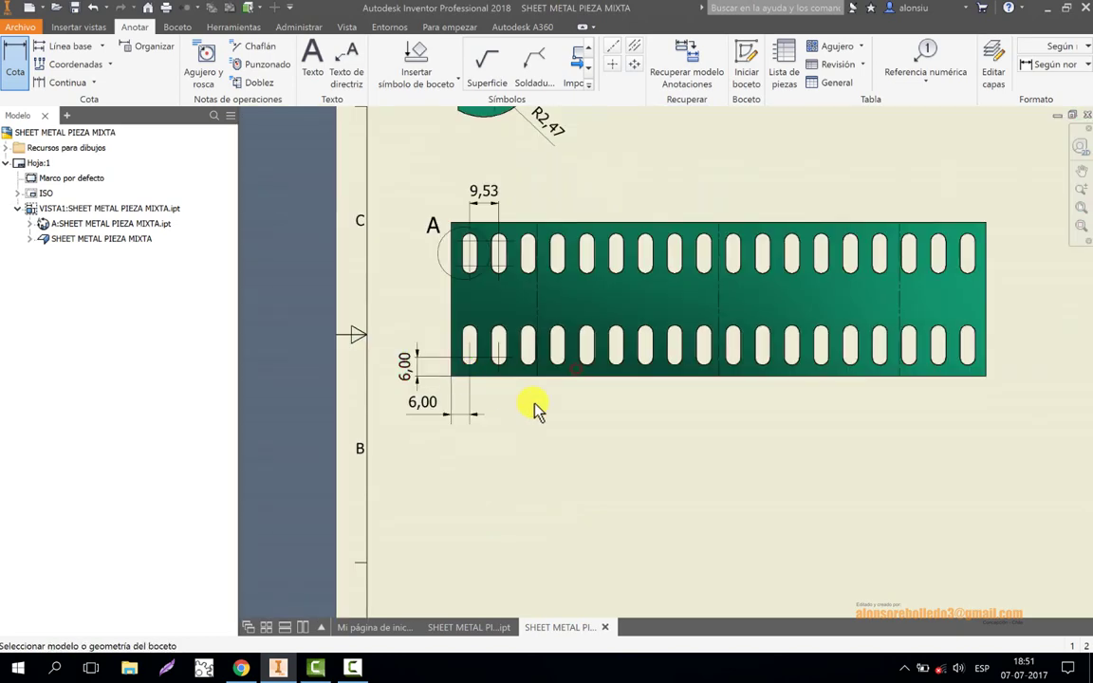
middle_click_drag(534, 408, 532, 499)
left_click(567, 434)
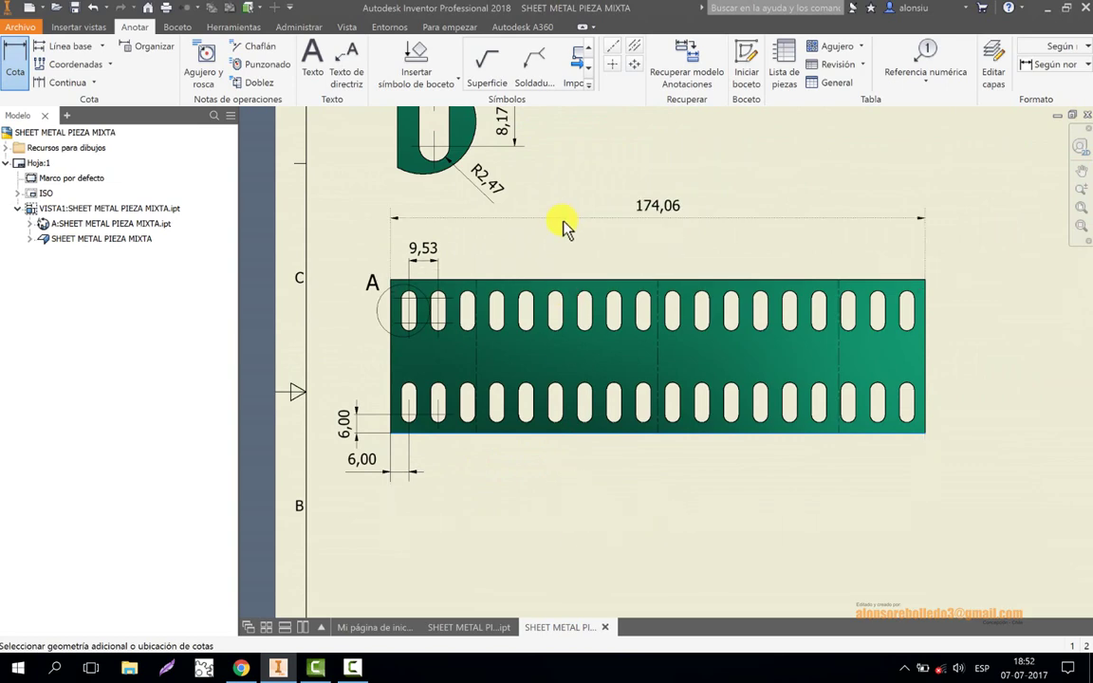
left_click(566, 231)
left_click(582, 364)
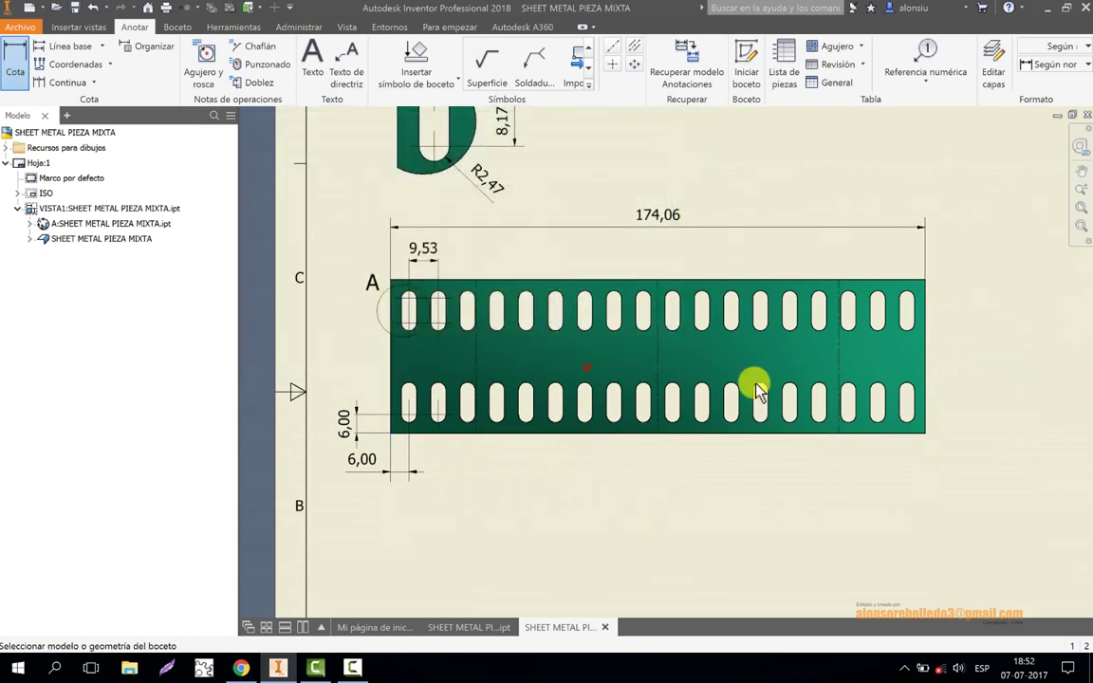
Dimension the flat pattern's overall height along its right edge, placing the dimension to the right of the view.
left_click(926, 362)
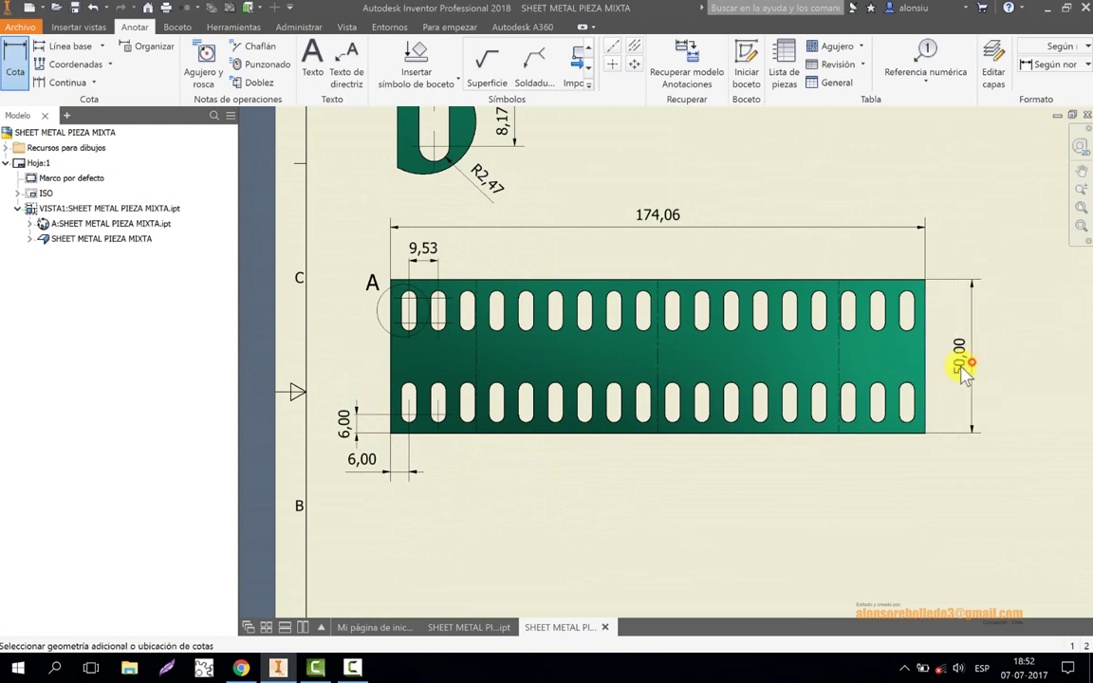
left_click(962, 370)
left_click(583, 364)
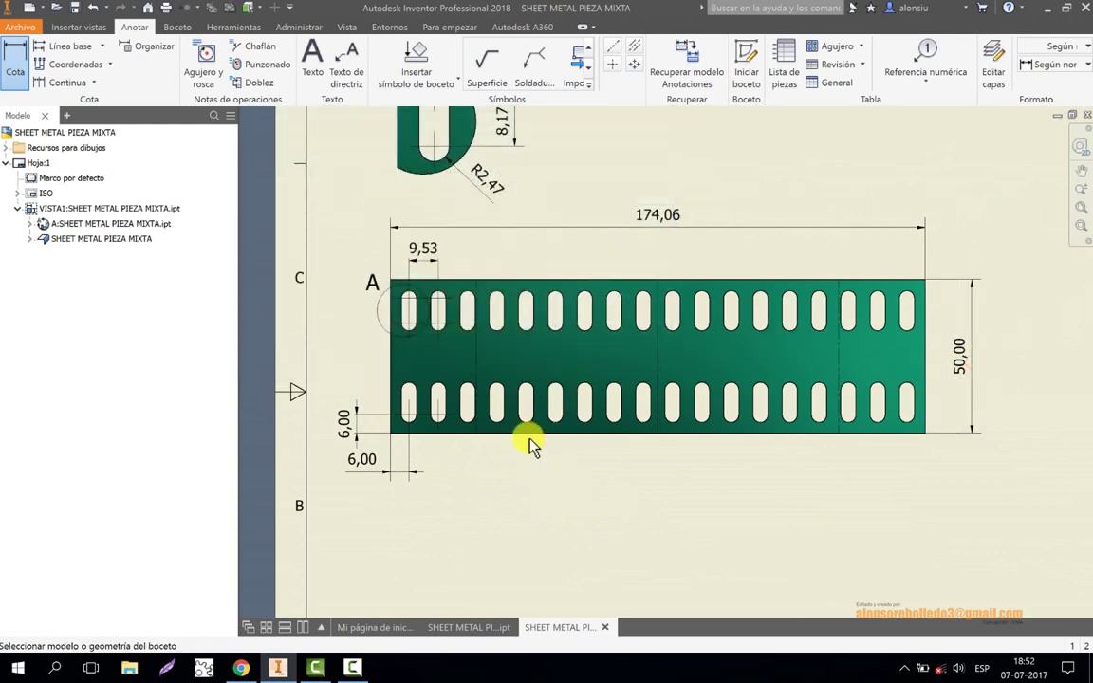
Add bend notes to the center, right and left bend lines of the flat pattern.
left_click(257, 83)
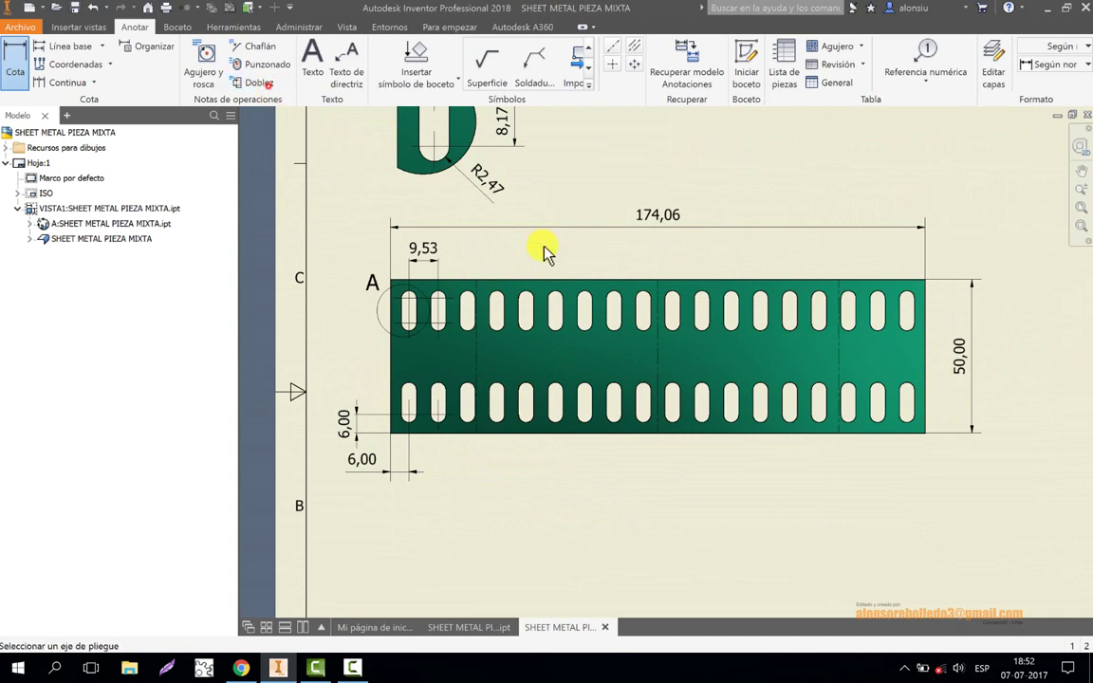
left_click(658, 355)
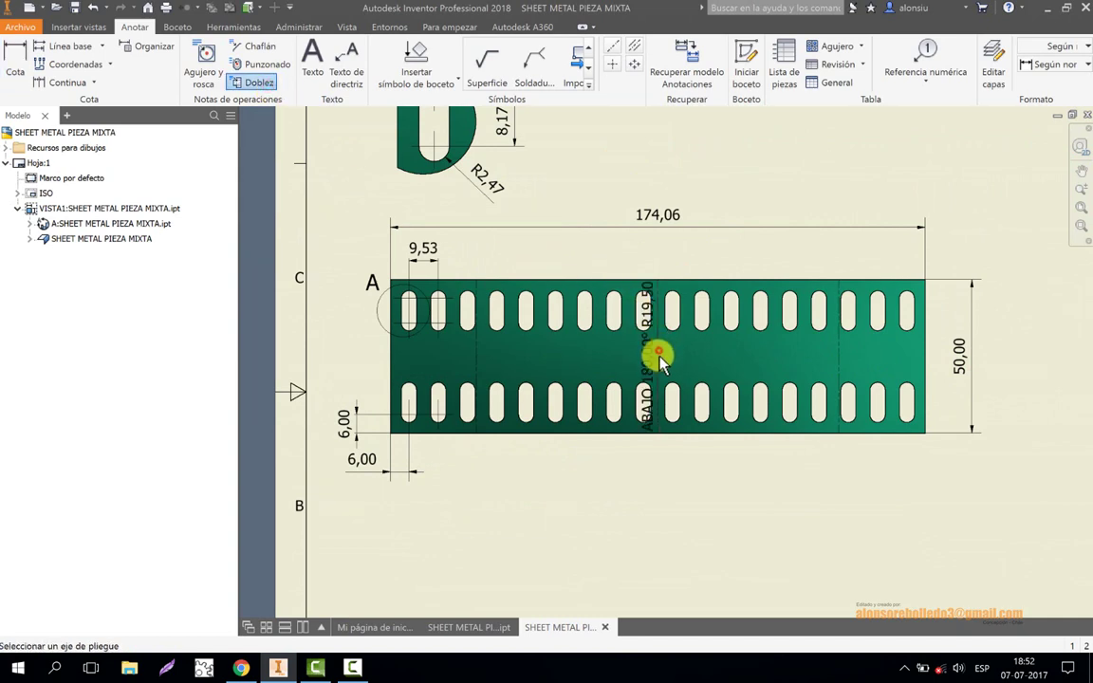
left_click(842, 373)
left_click(473, 357)
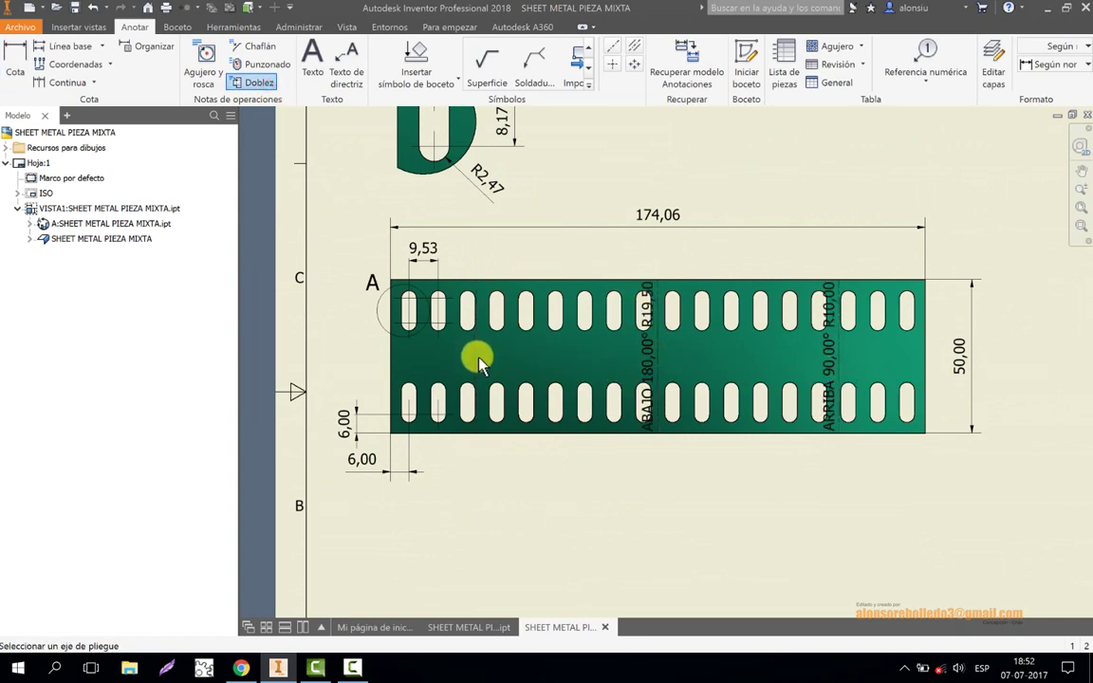
middle_click_drag(589, 424, 598, 370)
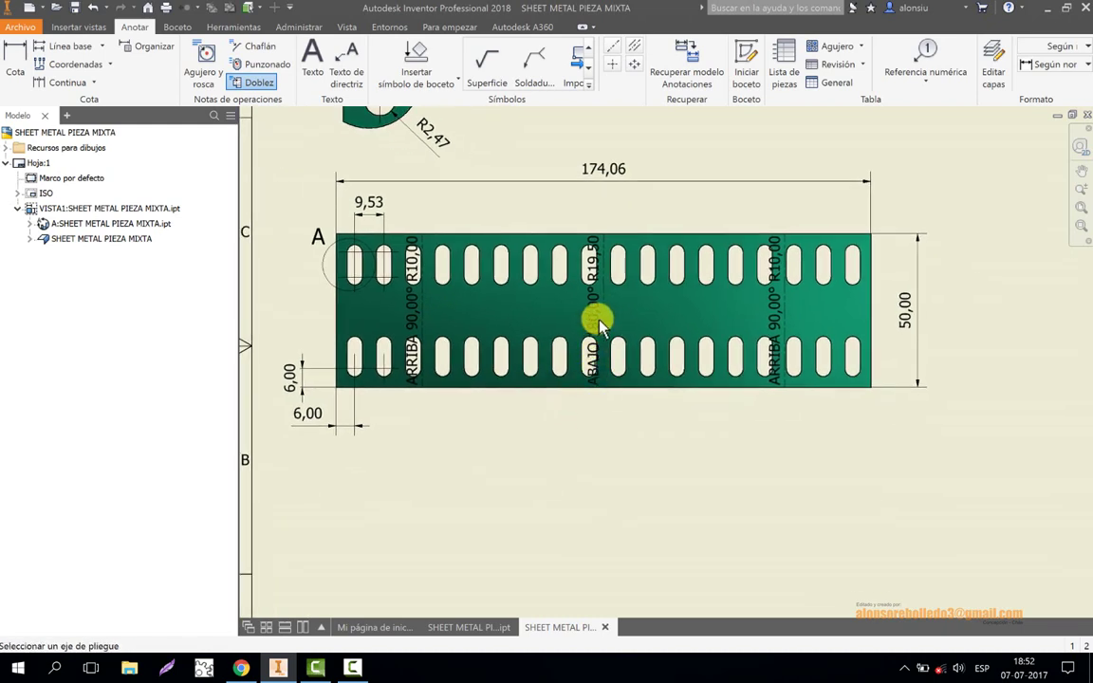
key("Escape")
Move the three bend notes below the flat pattern, each in line with its bend line, and align the center note with the other two.
left_click_drag(607, 313, 590, 353)
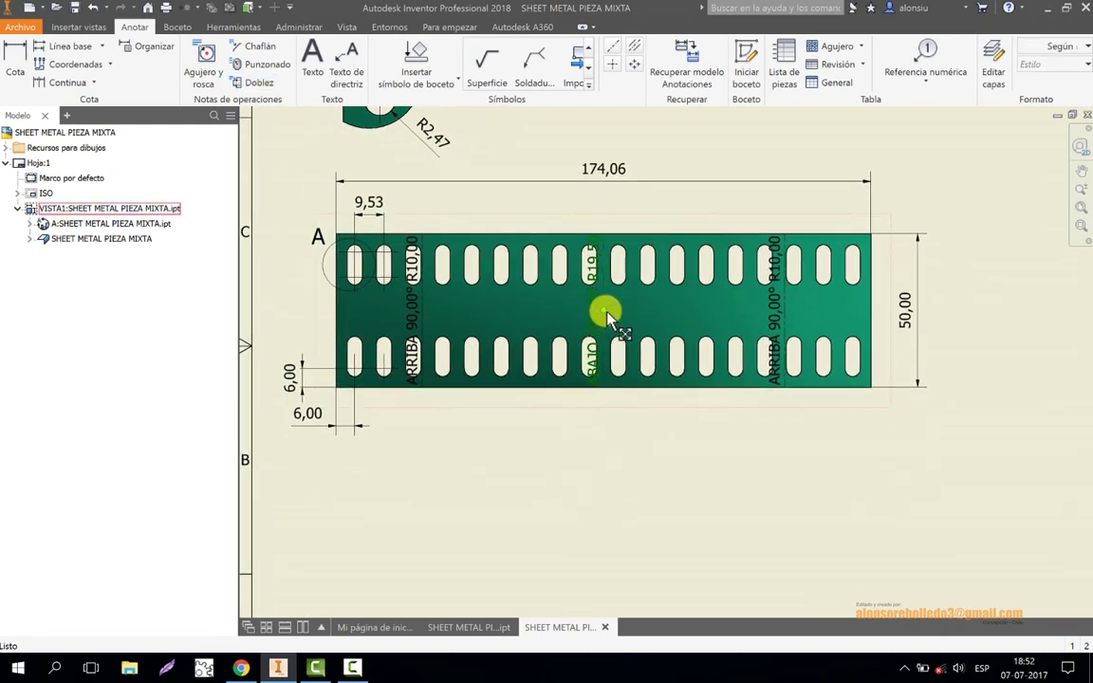
left_click_drag(593, 294, 609, 494)
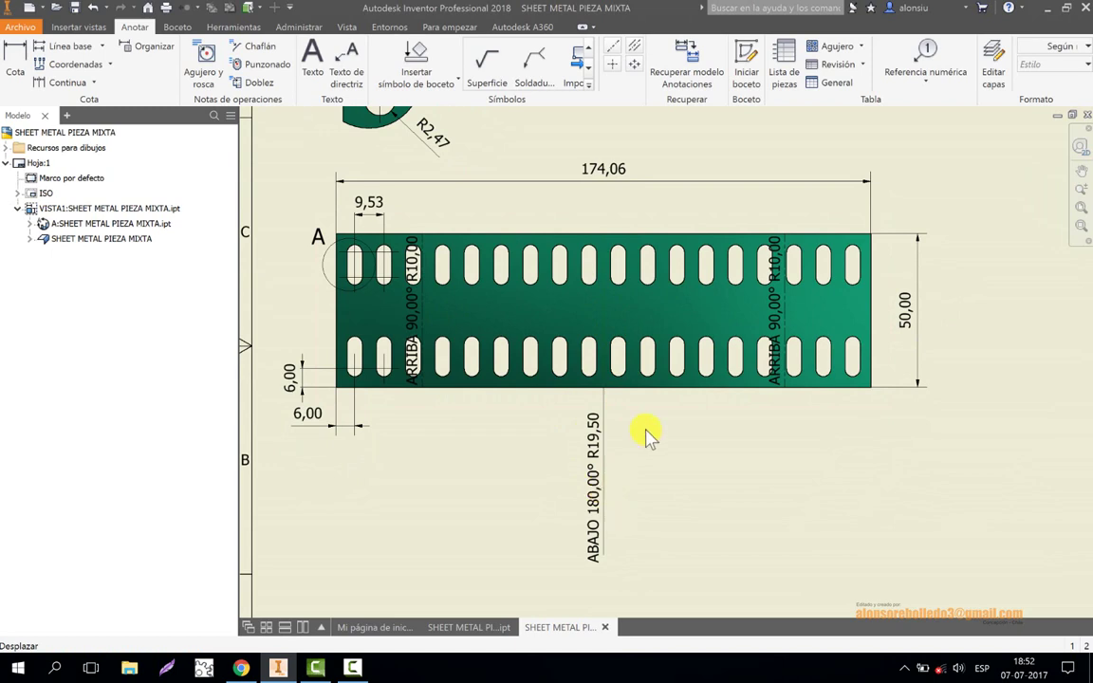
left_click(780, 319)
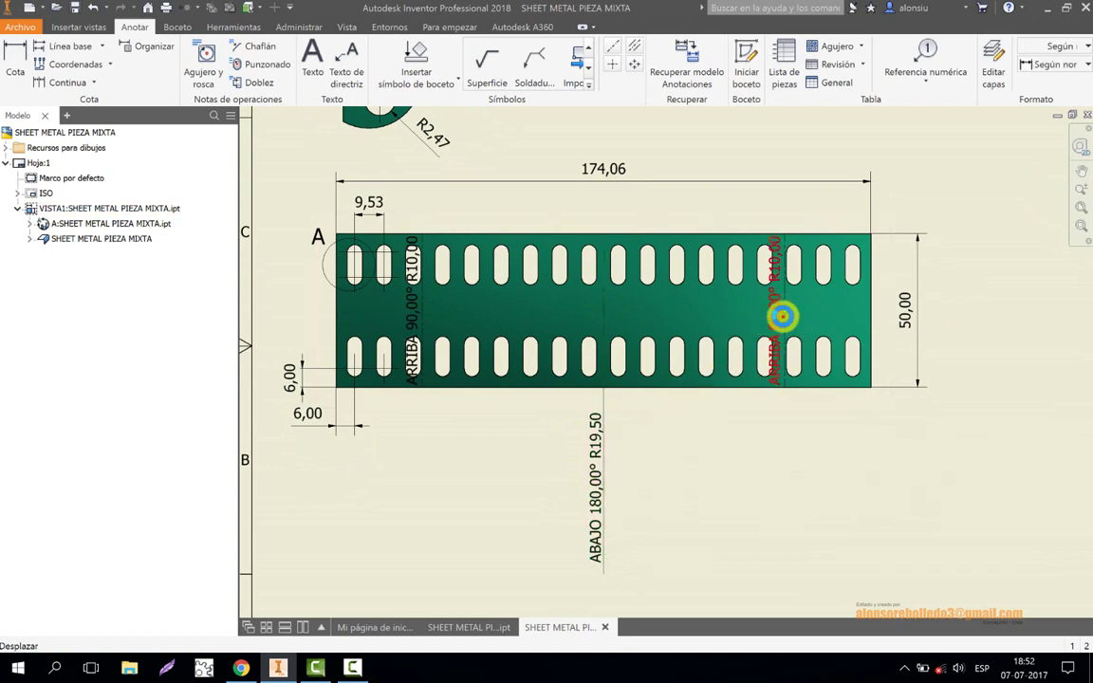
left_click_drag(786, 317, 786, 482)
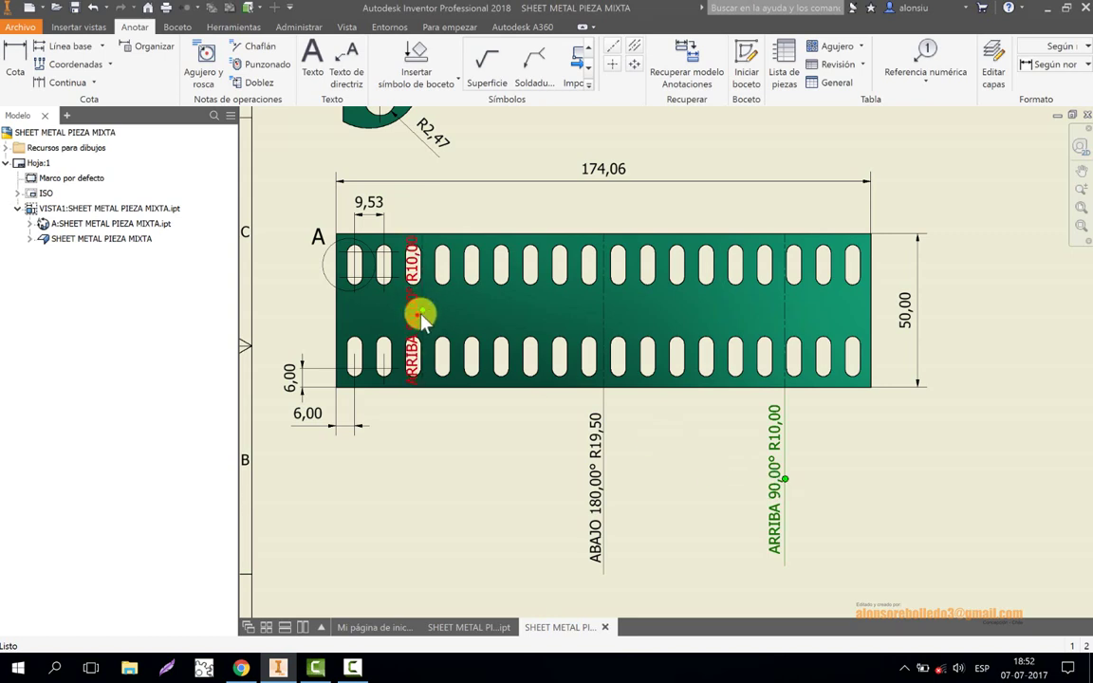
left_click_drag(420, 313, 421, 478)
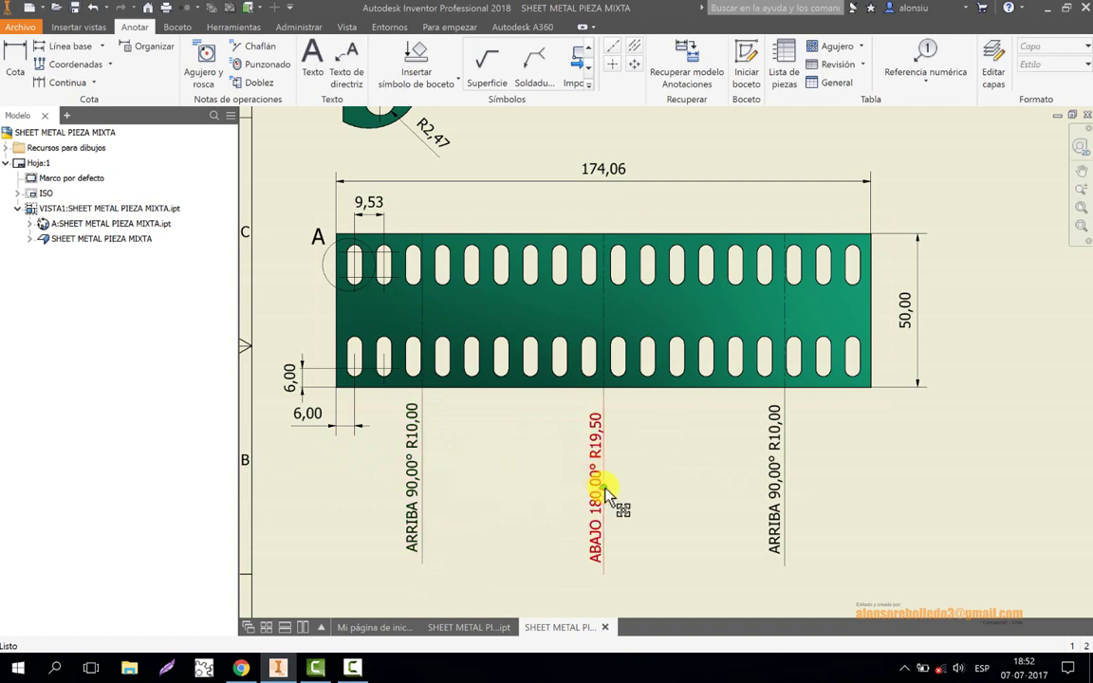
left_click_drag(608, 488, 641, 458)
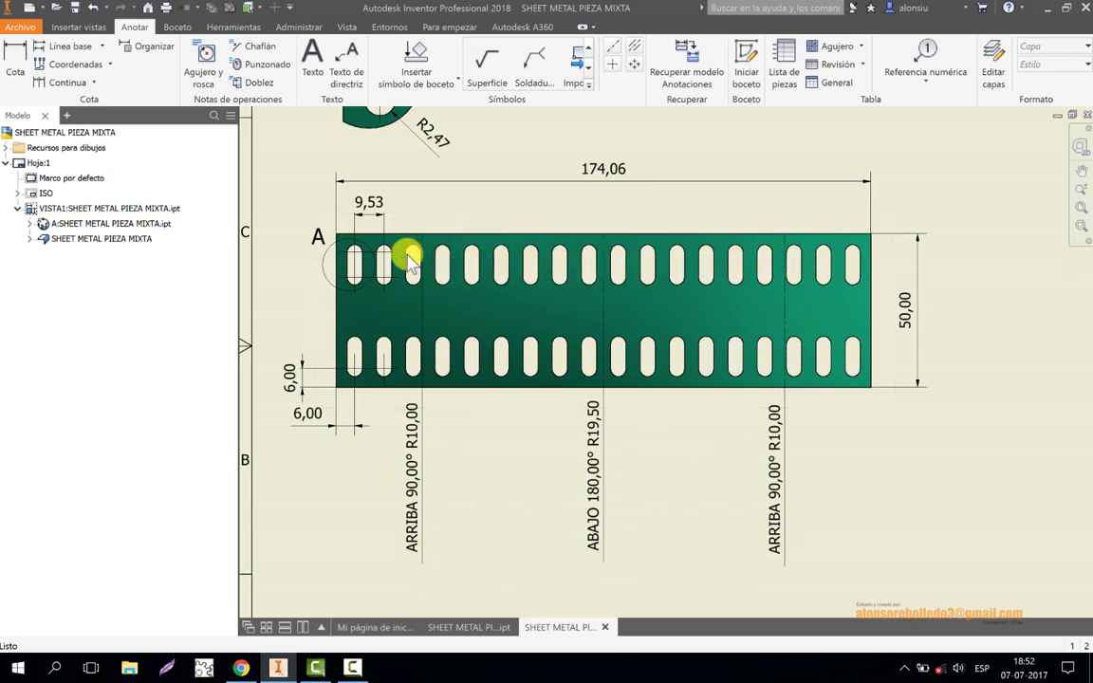
Start a leader text annotation for the flat pattern view.
left_click(347, 72)
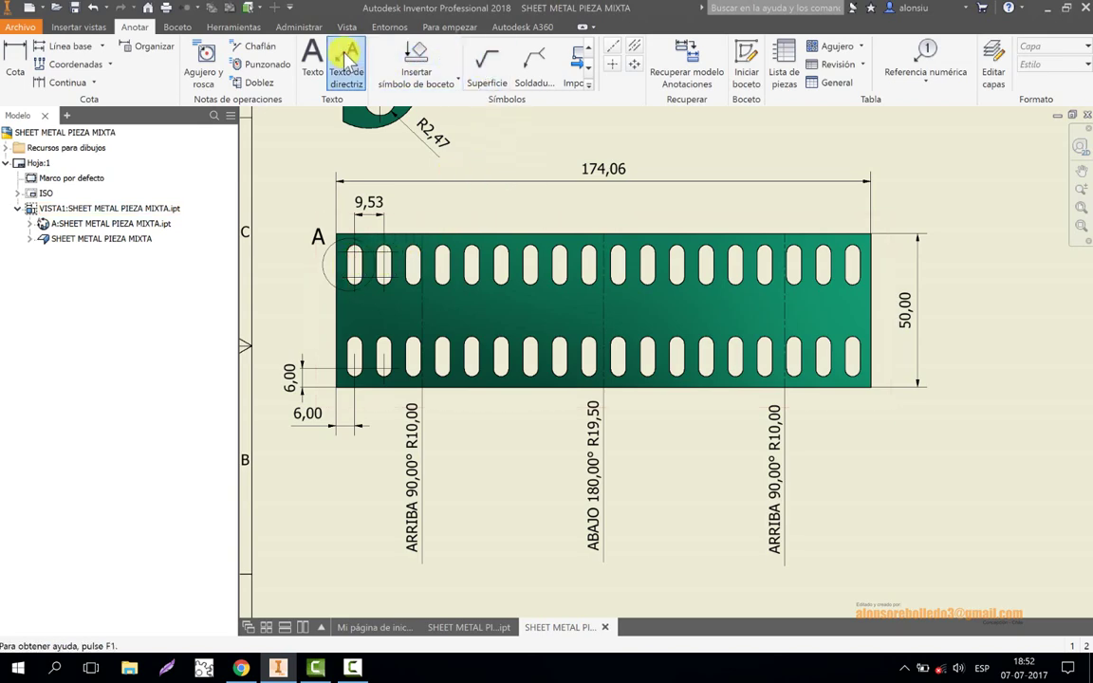